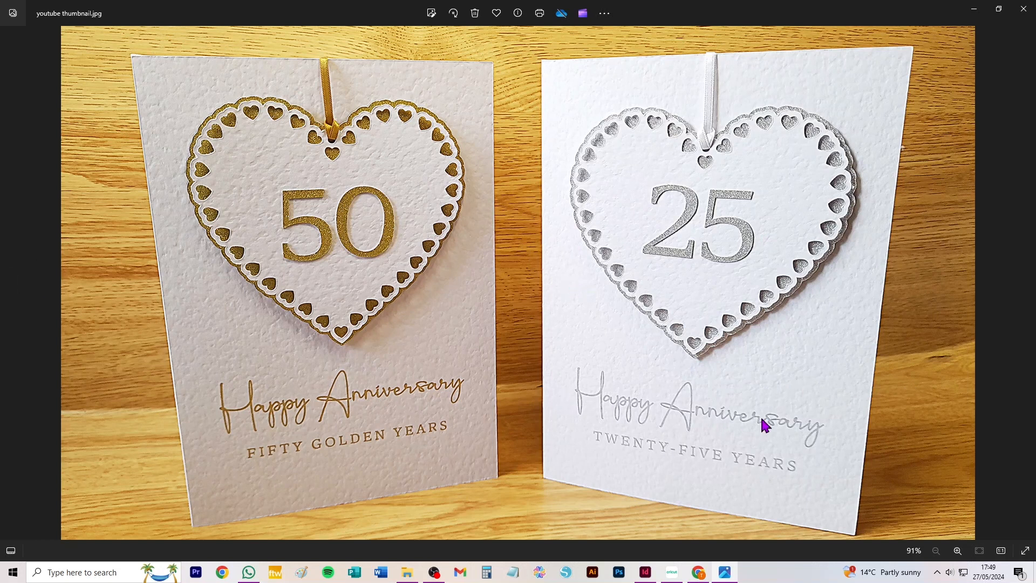
# Browse back through the product photos of the finished anniversary cards, envelope and printed inners to 1.jpg
pyautogui.click(11, 286)
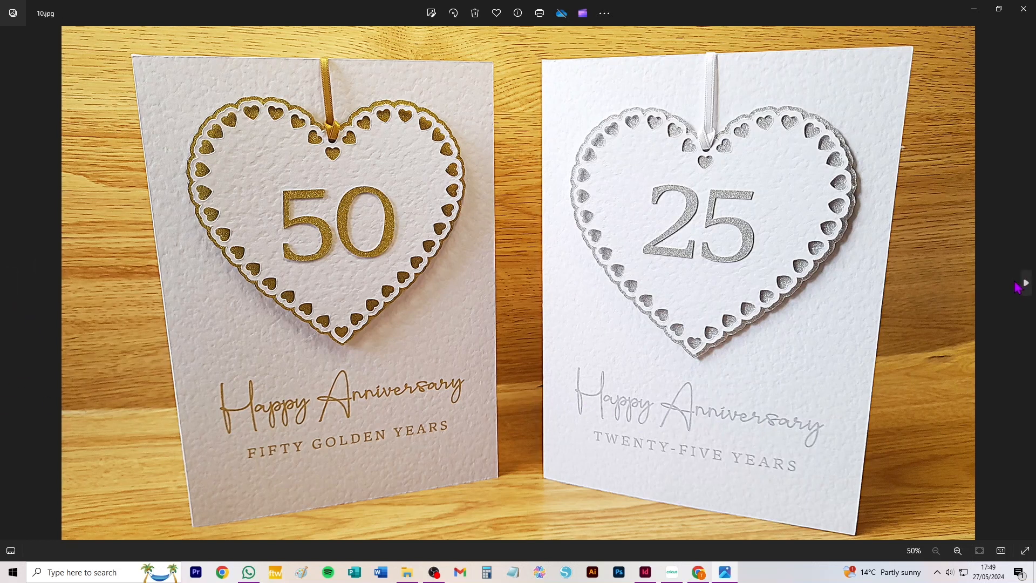
pyautogui.click(1025, 283)
pyautogui.click(11, 286)
pyautogui.click(11, 286)
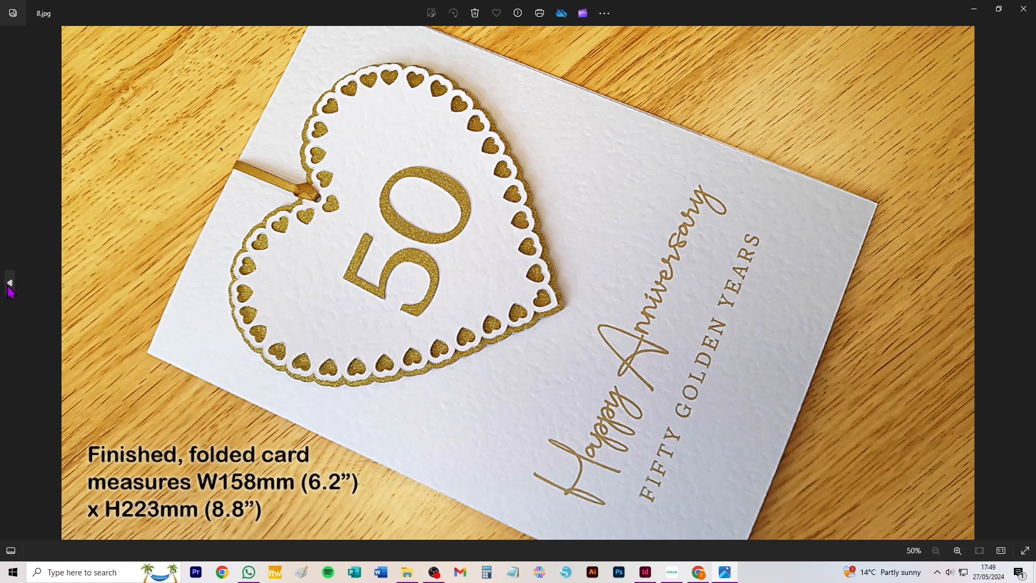
pyautogui.click(11, 286)
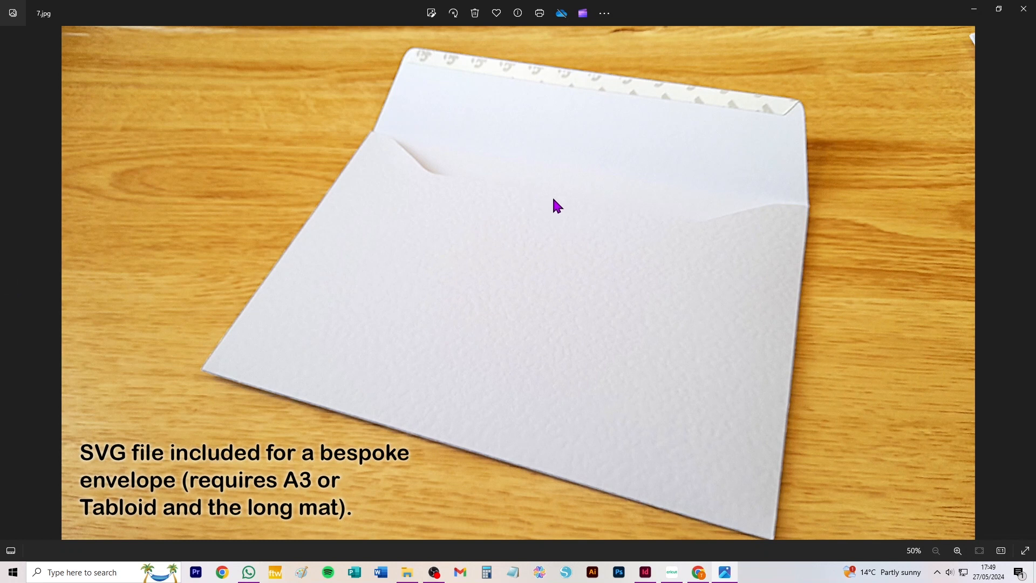
pyautogui.click(9, 285)
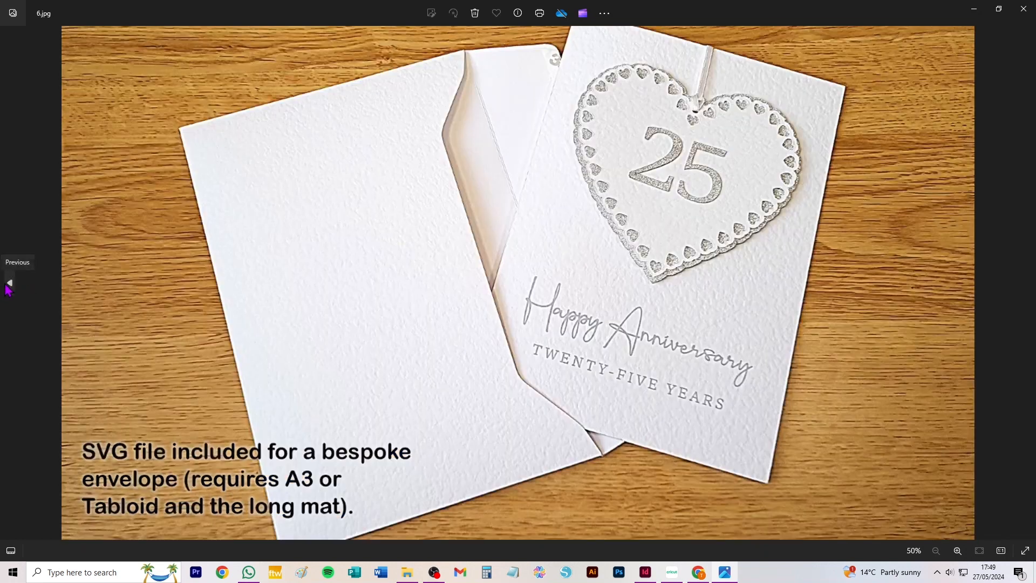
pyautogui.click(10, 284)
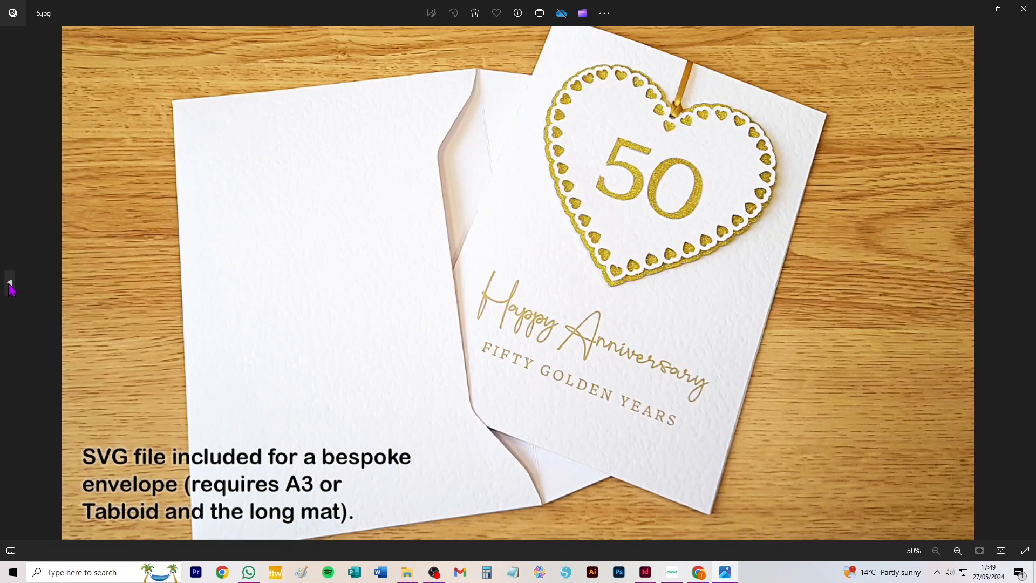
pyautogui.click(9, 284)
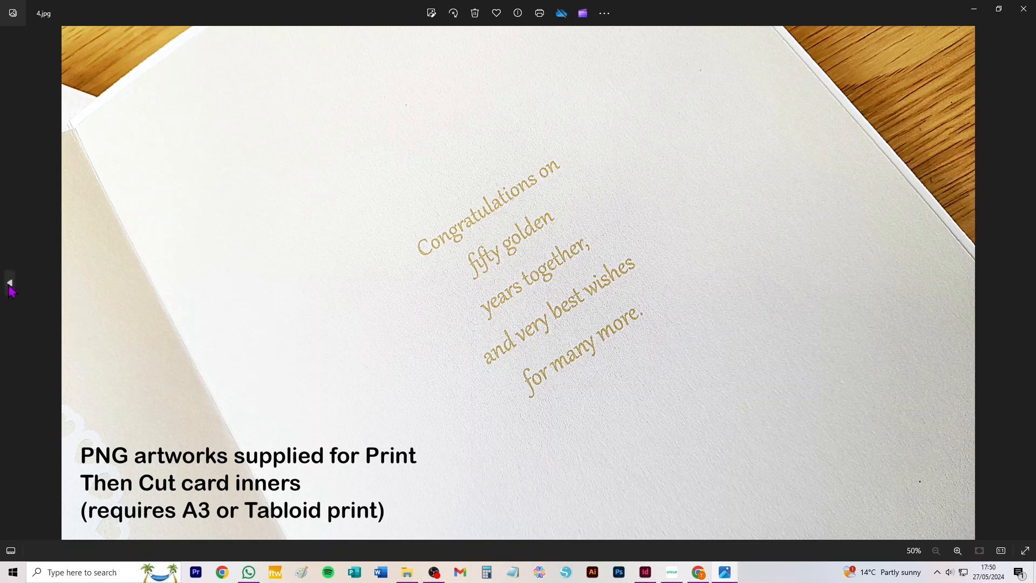
pyautogui.click(10, 285)
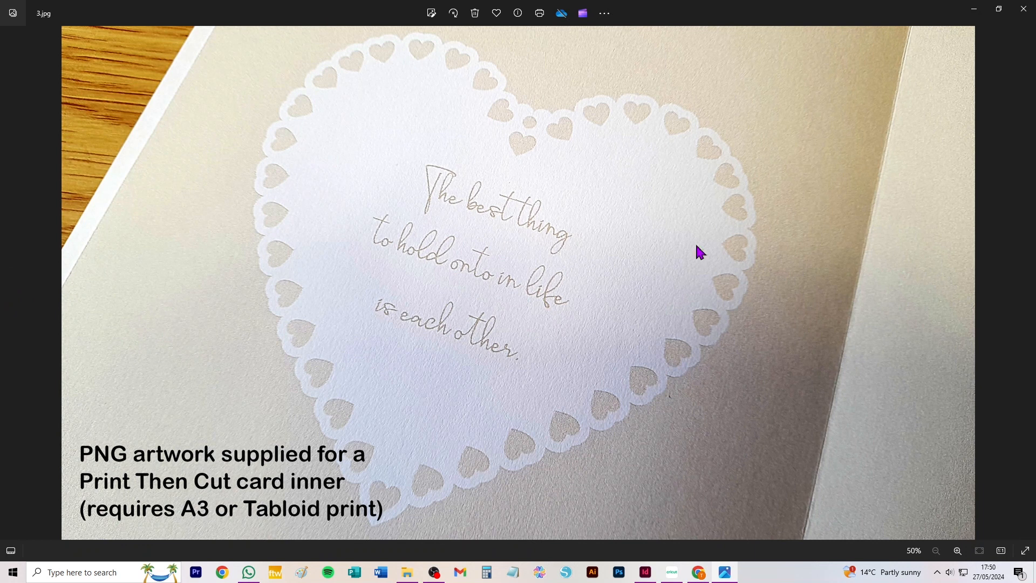
pyautogui.click(9, 283)
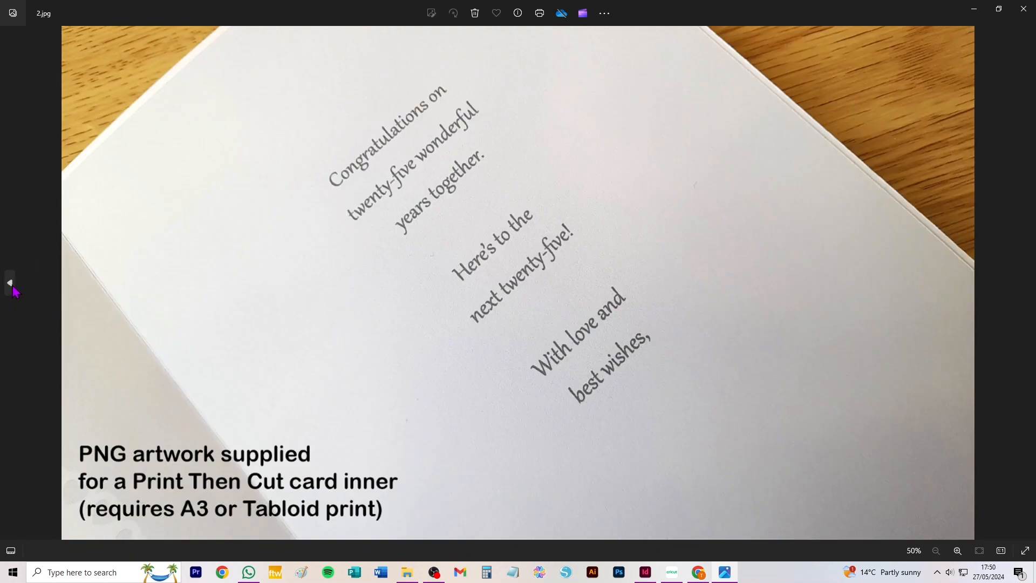
pyautogui.click(11, 284)
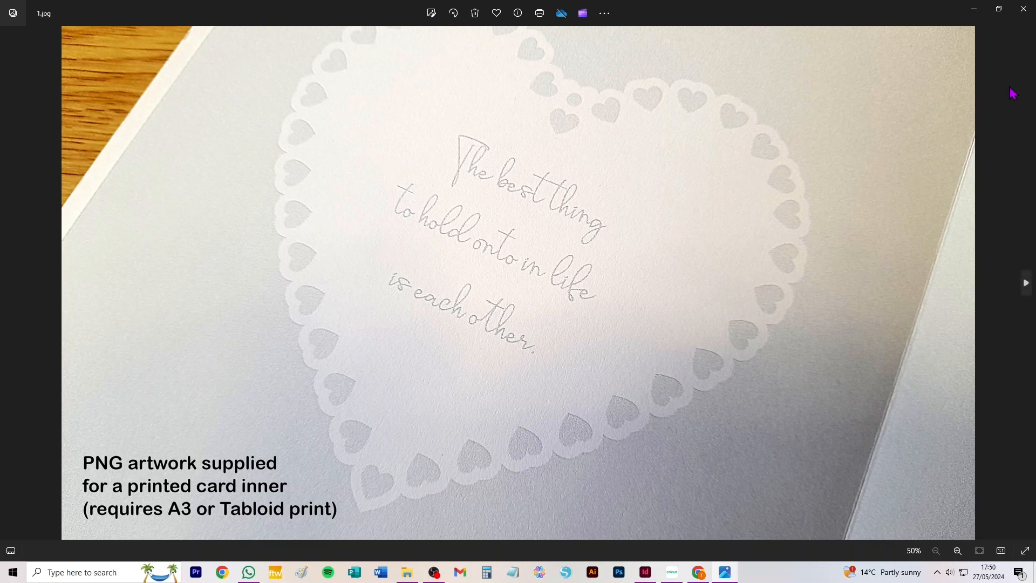
# Browse forward through the product photos from the silver card inner to 6.jpg with the 25-year card and envelope
pyautogui.click(1029, 290)
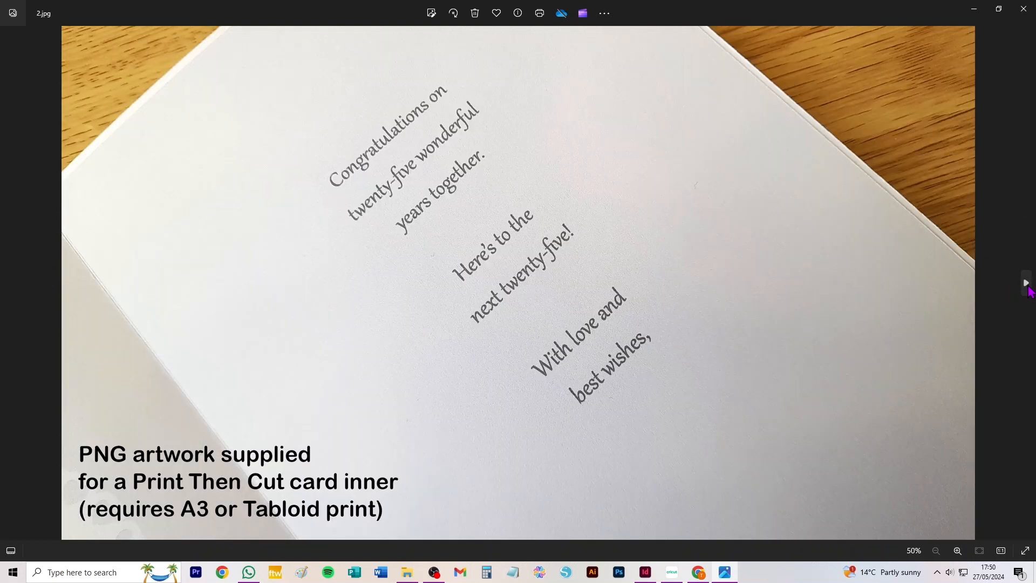
pyautogui.click(1028, 289)
pyautogui.click(1027, 288)
pyautogui.click(1026, 287)
pyautogui.click(1027, 288)
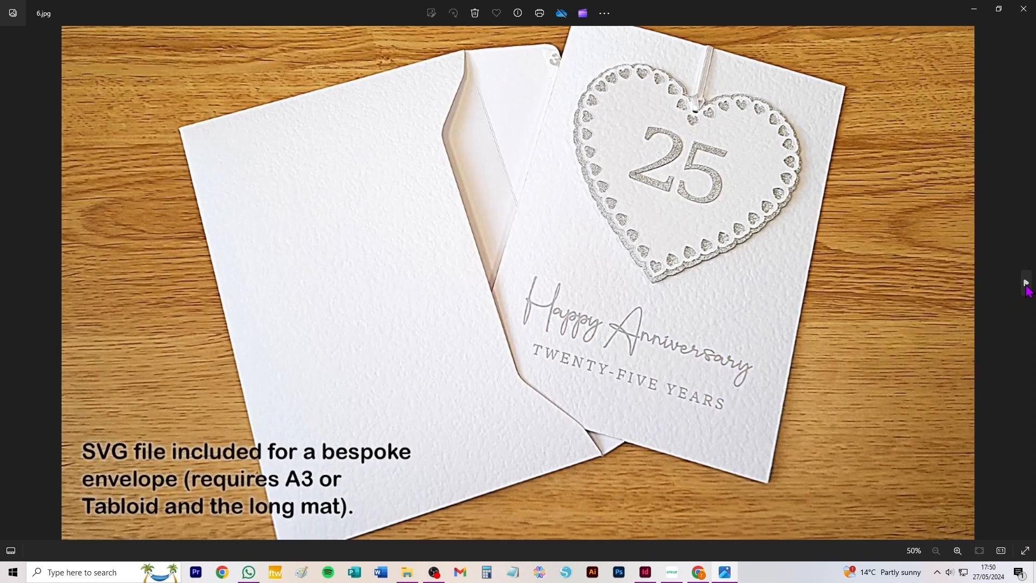
# Switch to Cricut Design Space, upload Silver_Wedding_Anniversary_Card.svg from the Silver Wedding folder and place it on the canvas
pyautogui.click(674, 579)
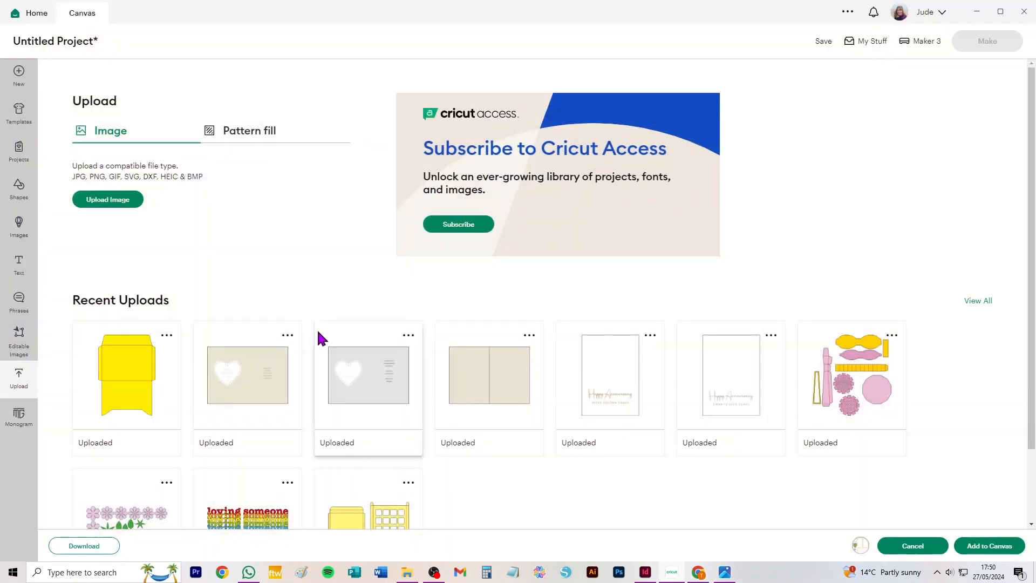
pyautogui.click(120, 209)
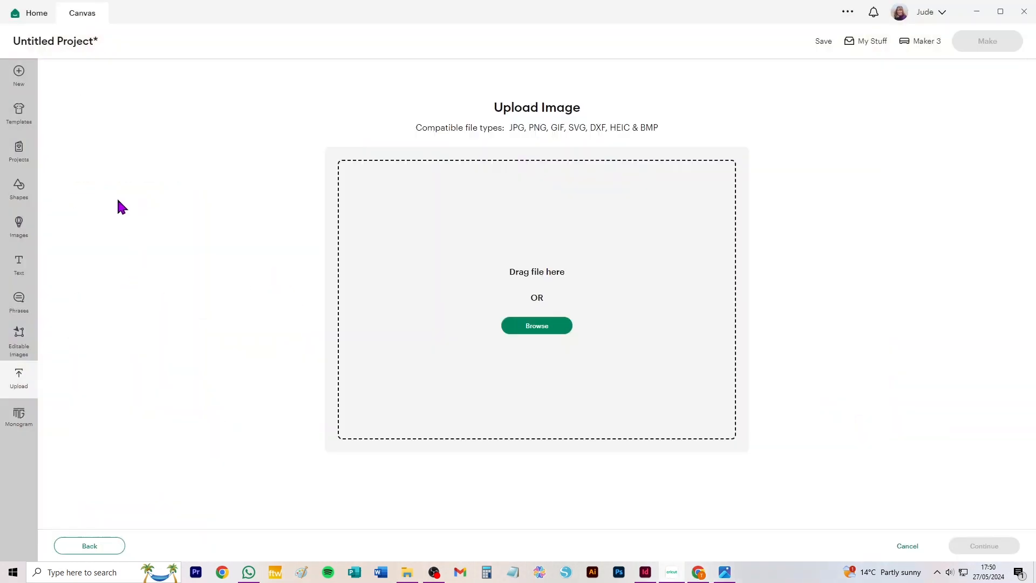
pyautogui.click(546, 324)
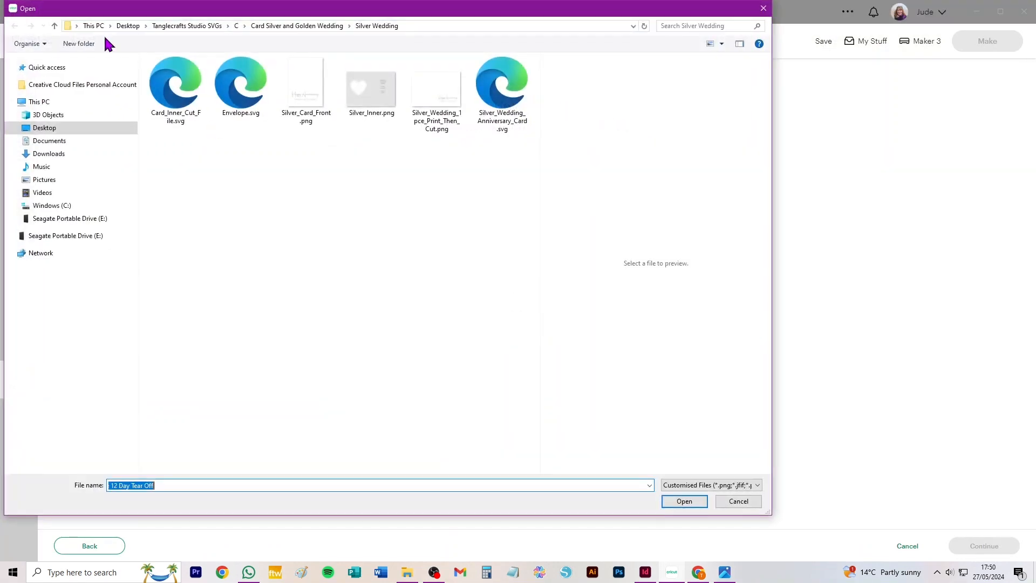
pyautogui.click(507, 97)
pyautogui.click(690, 502)
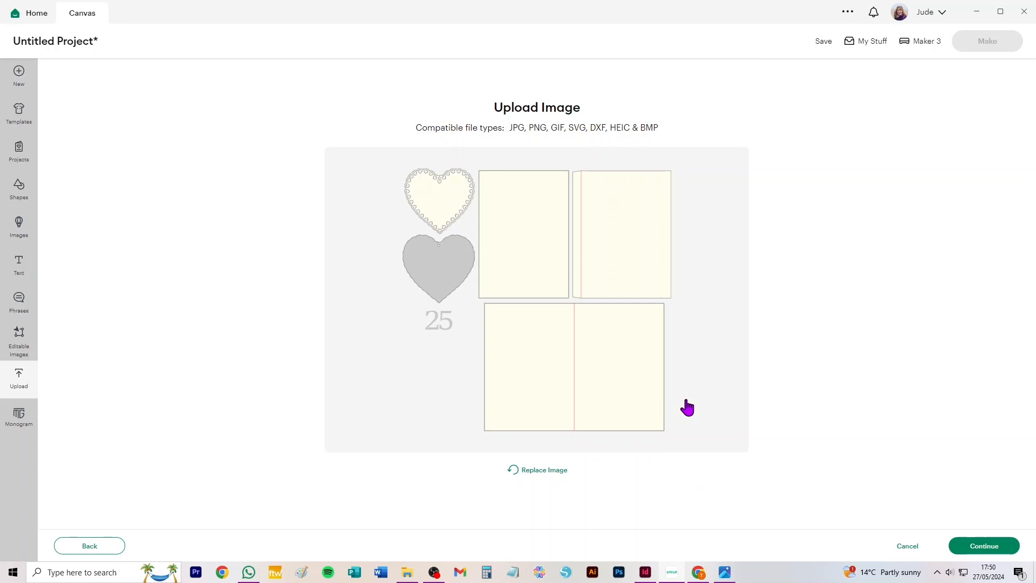
pyautogui.click(979, 548)
pyautogui.click(983, 546)
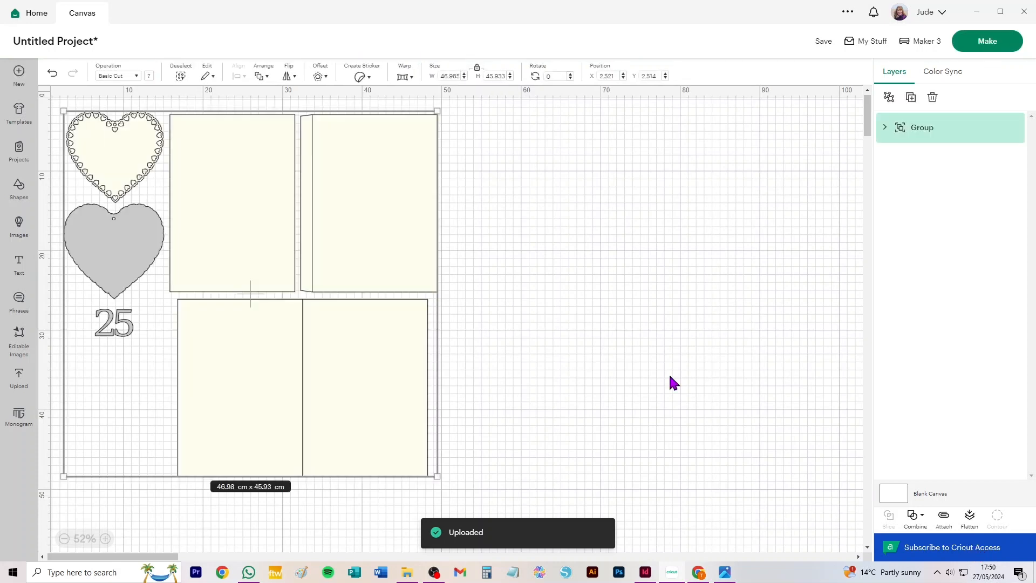
# Move the imported card design towards the middle of the canvas and ungroup it
pyautogui.moveTo(387, 155); pyautogui.dragTo(547, 160)
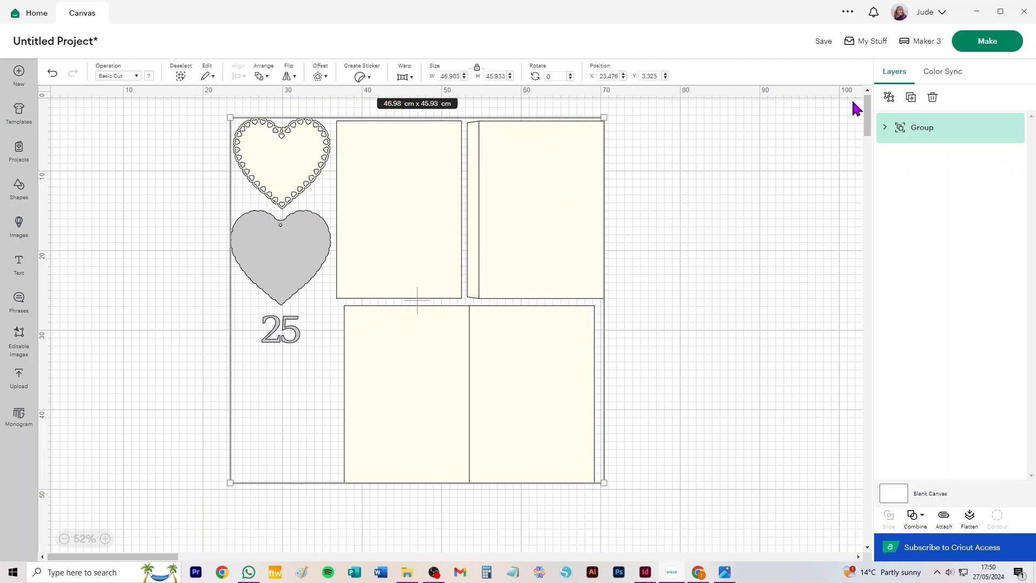
pyautogui.click(890, 98)
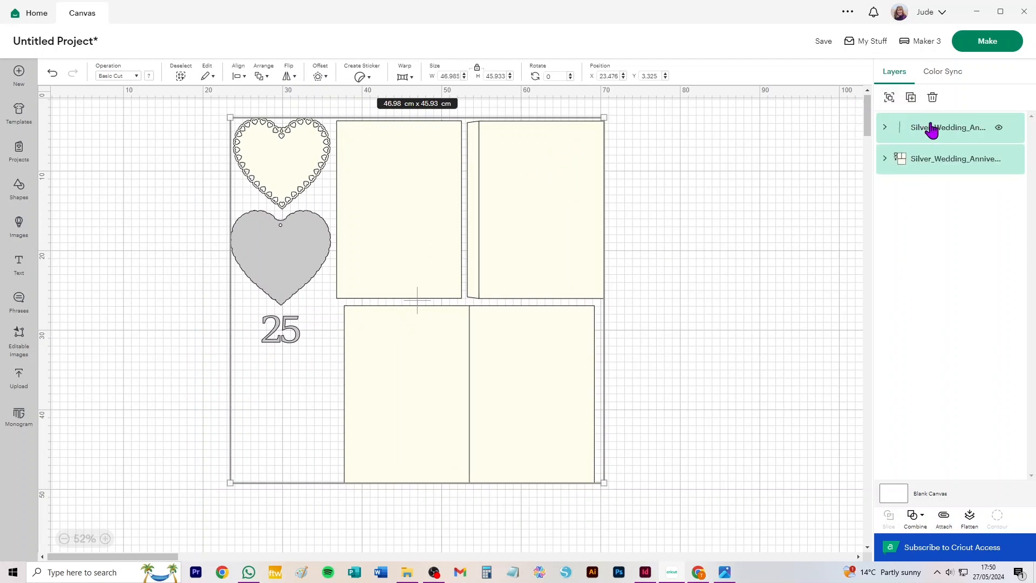
pyautogui.click(784, 133)
# Set the fold-line layer's operation to Score and ungroup it into separate score lines
pyautogui.click(953, 135)
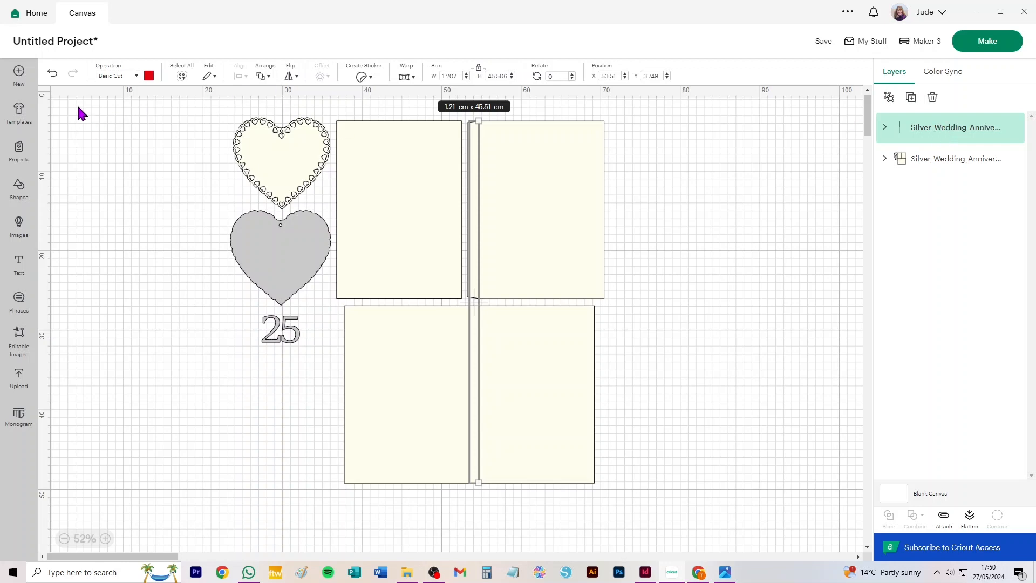
pyautogui.click(113, 77)
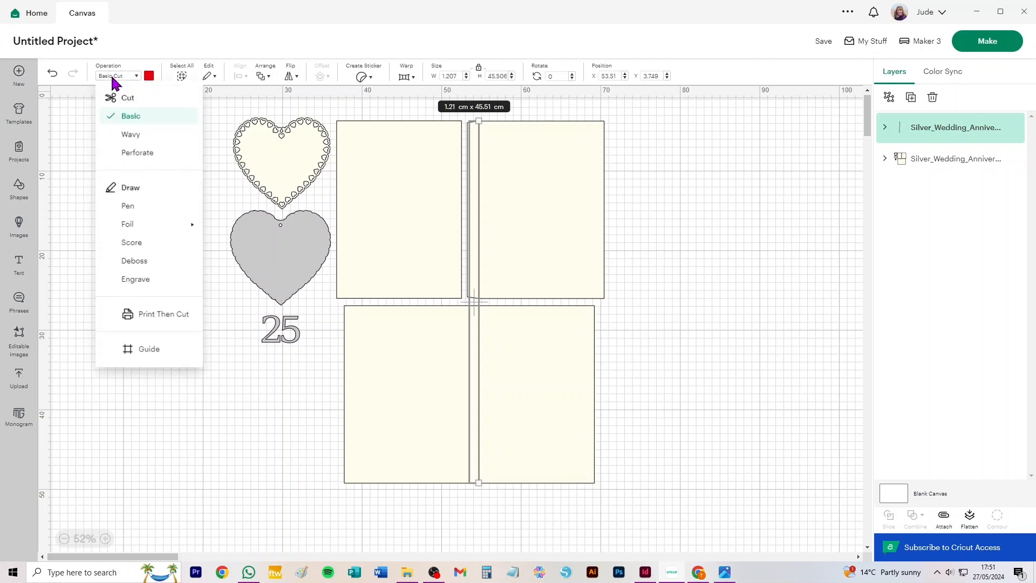
pyautogui.click(131, 244)
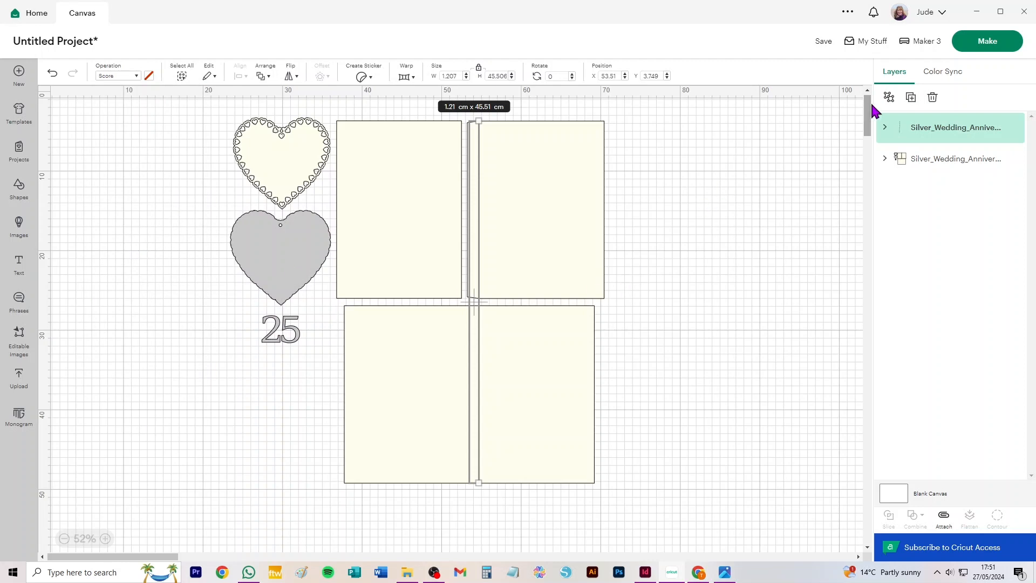
pyautogui.click(888, 99)
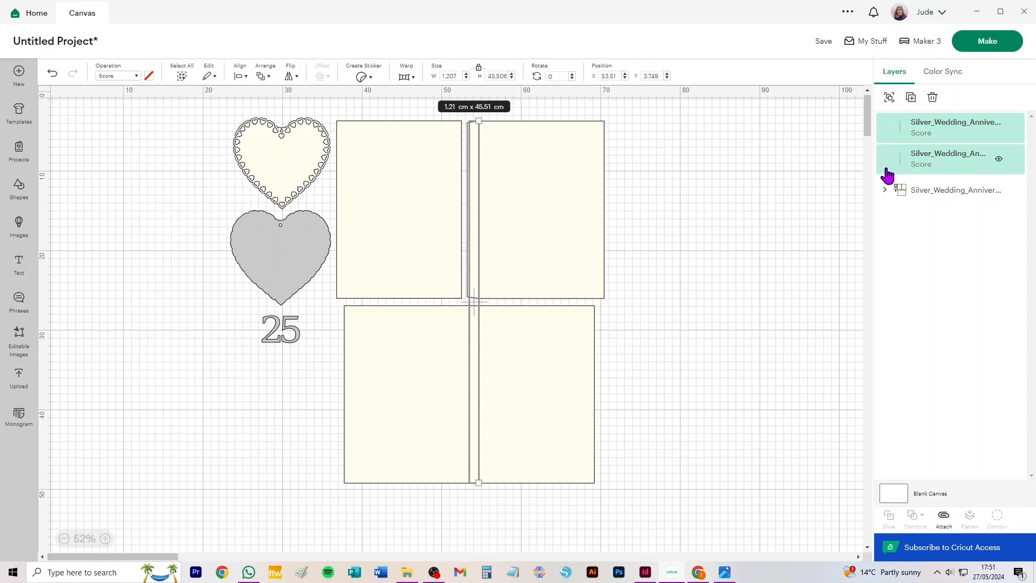
pyautogui.click(710, 178)
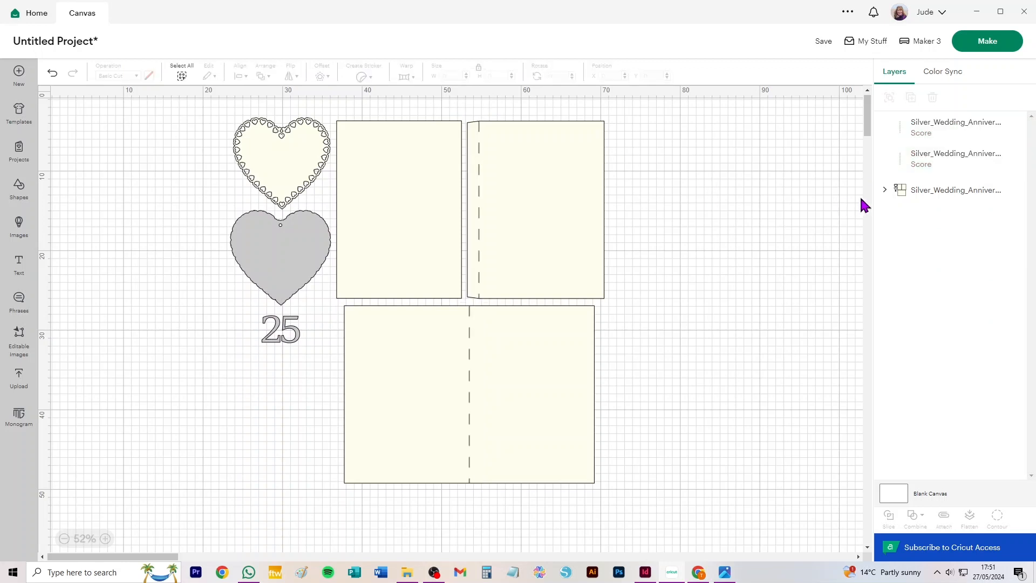
# Ungroup the remaining cut layer into the separate hearts, number and card panels
pyautogui.click(942, 197)
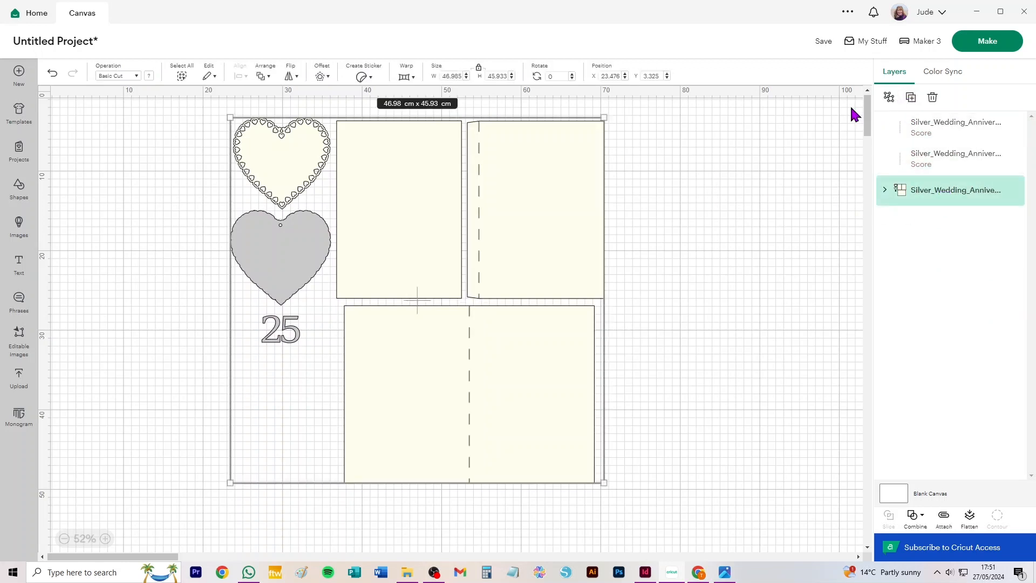
pyautogui.click(888, 98)
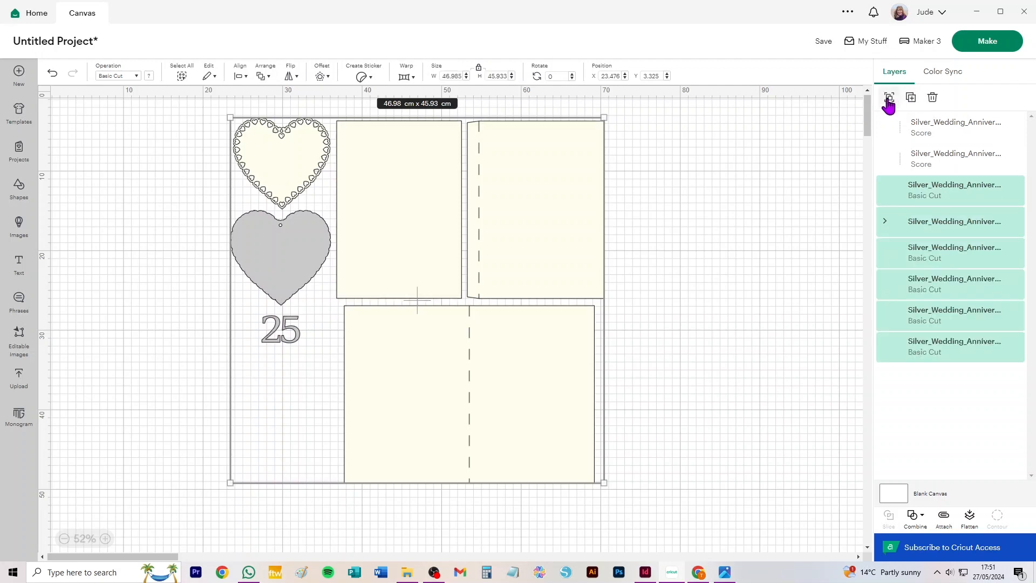
pyautogui.click(669, 195)
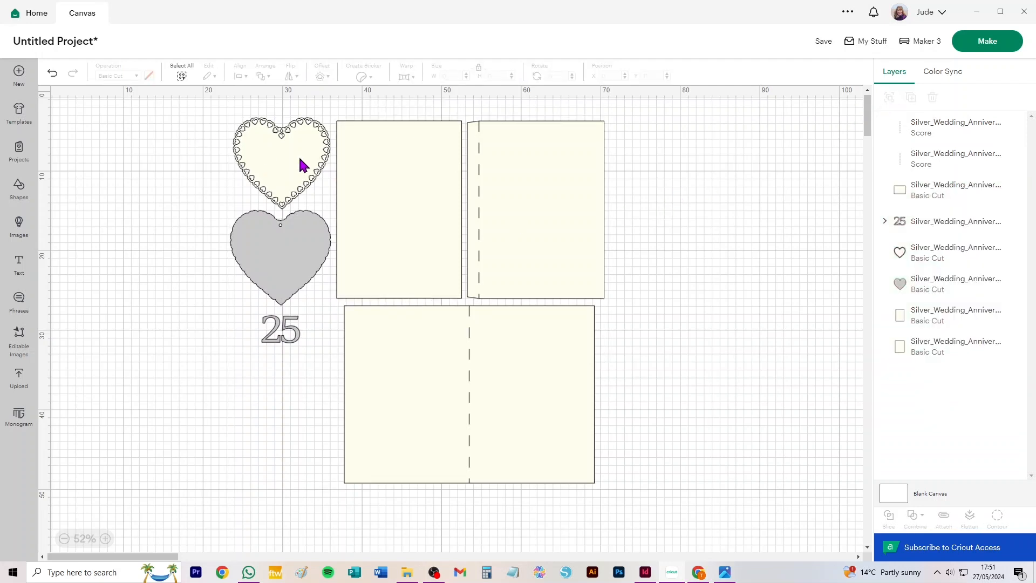
# Move both hearts clear of the card panels, attach the digits of the 25 together and place it beneath the grey heart
pyautogui.moveTo(300, 165); pyautogui.dragTo(141, 168)
pyautogui.moveTo(276, 258); pyautogui.dragTo(141, 269)
pyautogui.click(280, 329)
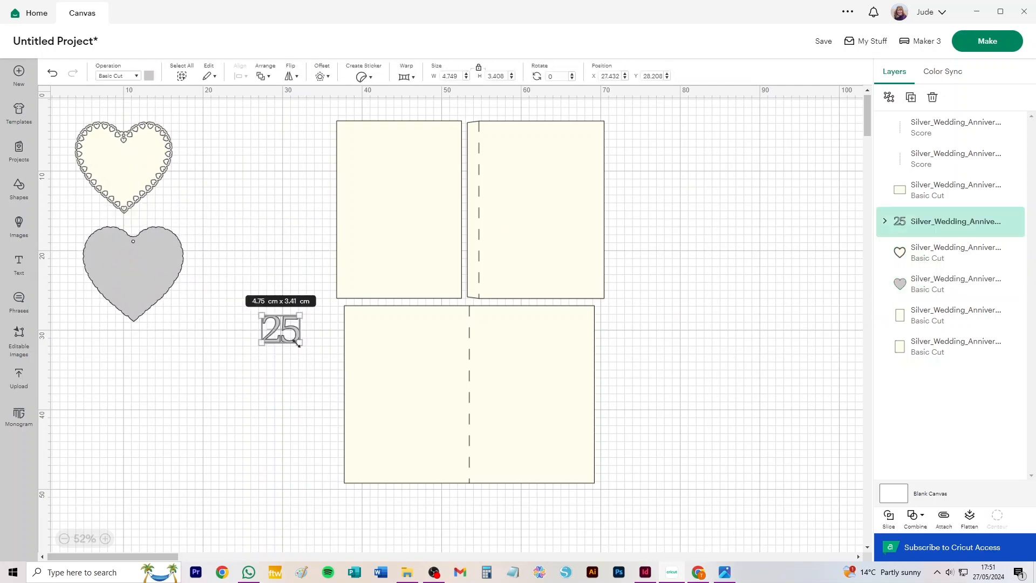
pyautogui.click(944, 517)
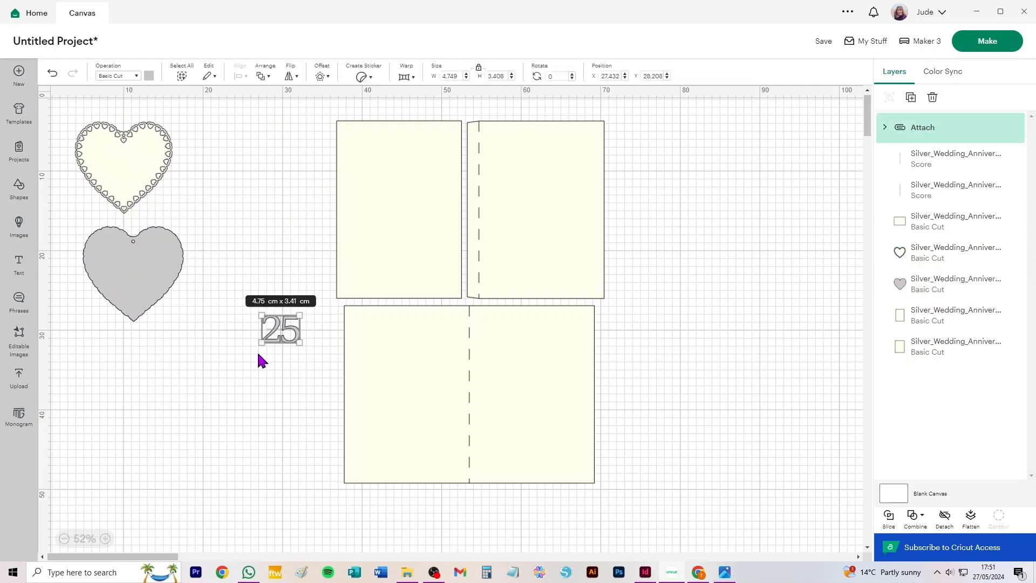
pyautogui.moveTo(286, 334); pyautogui.dragTo(140, 353)
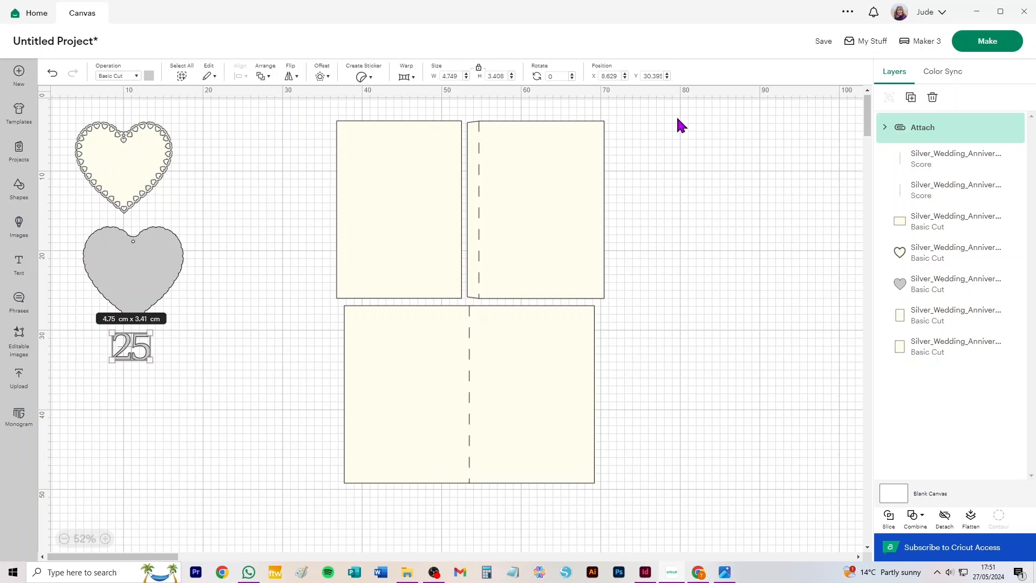
# Attach the upper score line to the tabbed card panel
pyautogui.moveTo(654, 118); pyautogui.dragTo(690, 163)
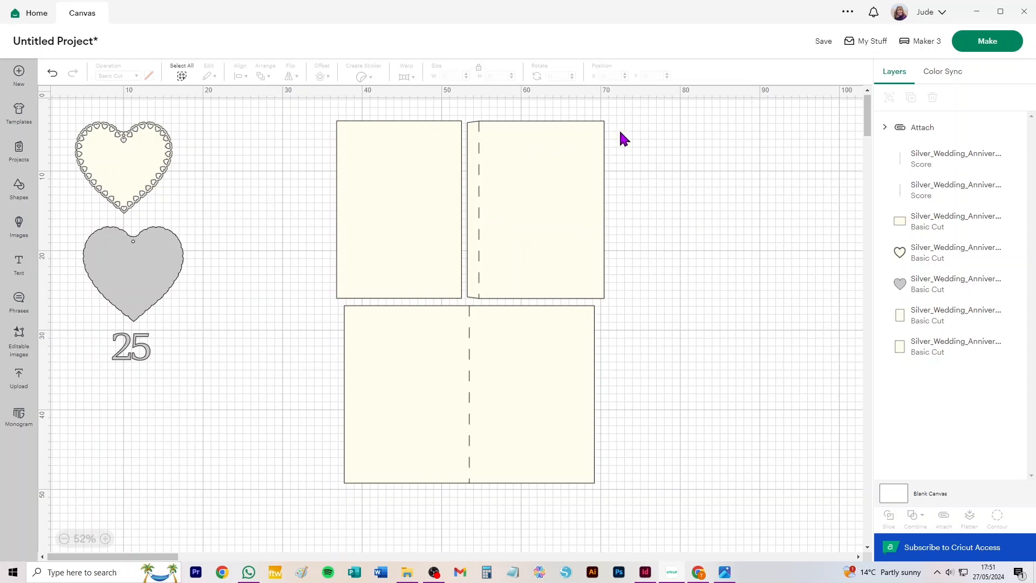
pyautogui.moveTo(638, 115); pyautogui.dragTo(466, 303)
pyautogui.click(943, 519)
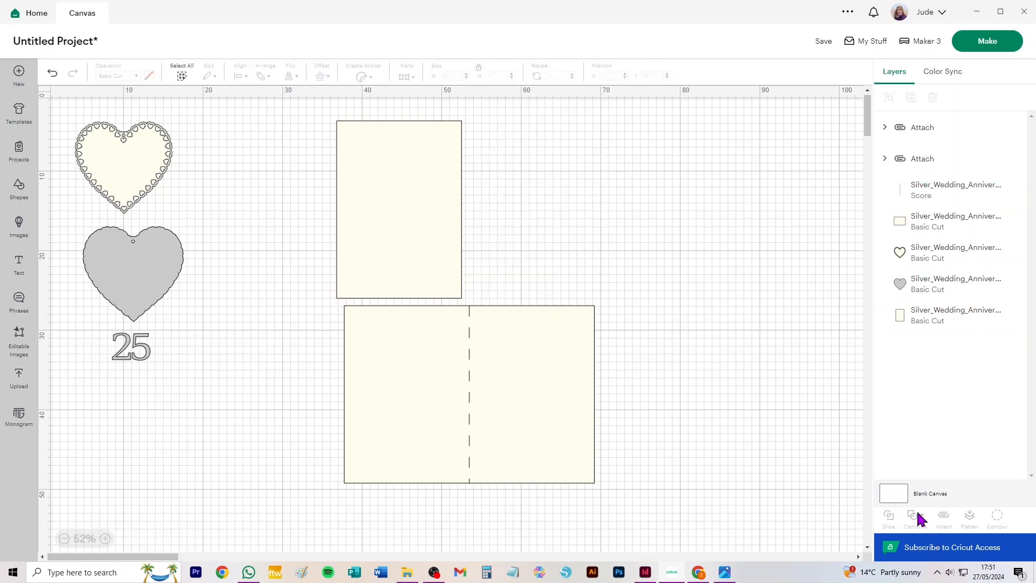
# Move the plain and tabbed panels closer to the hearts, and attach the remaining score line to the wide folded panel
pyautogui.moveTo(375, 162); pyautogui.dragTo(253, 157)
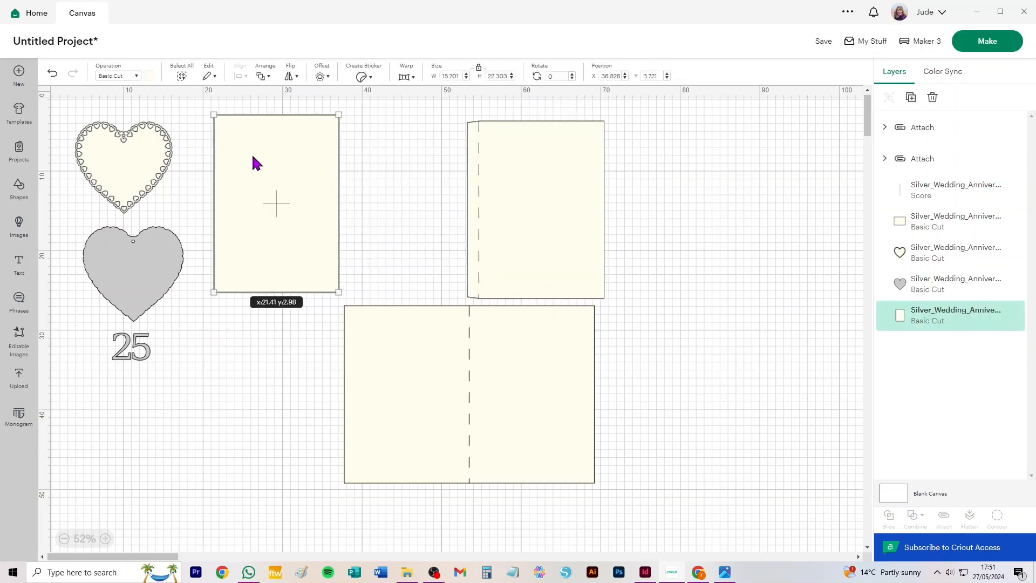
pyautogui.moveTo(513, 196); pyautogui.dragTo(425, 189)
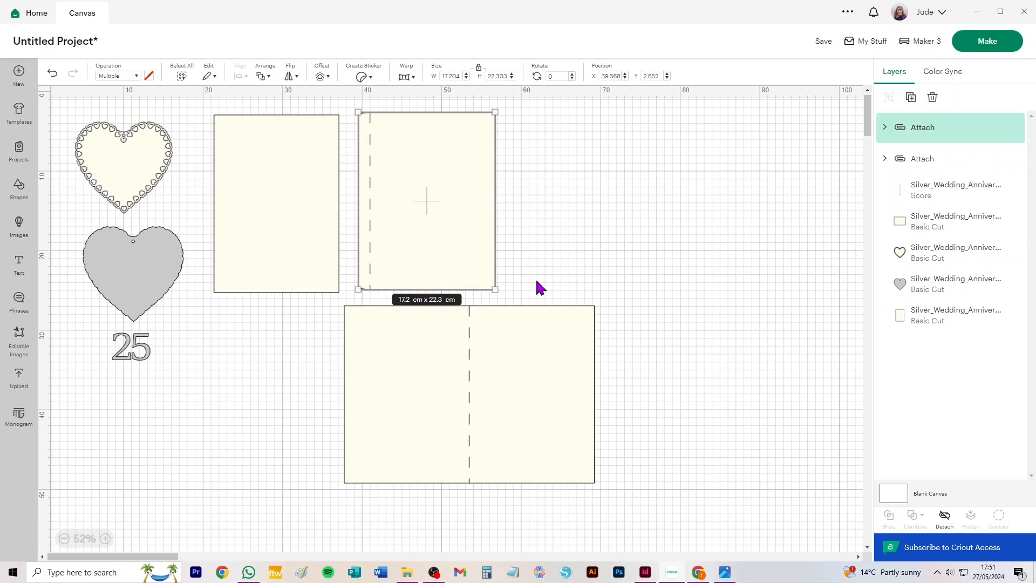
pyautogui.moveTo(627, 517); pyautogui.dragTo(319, 301)
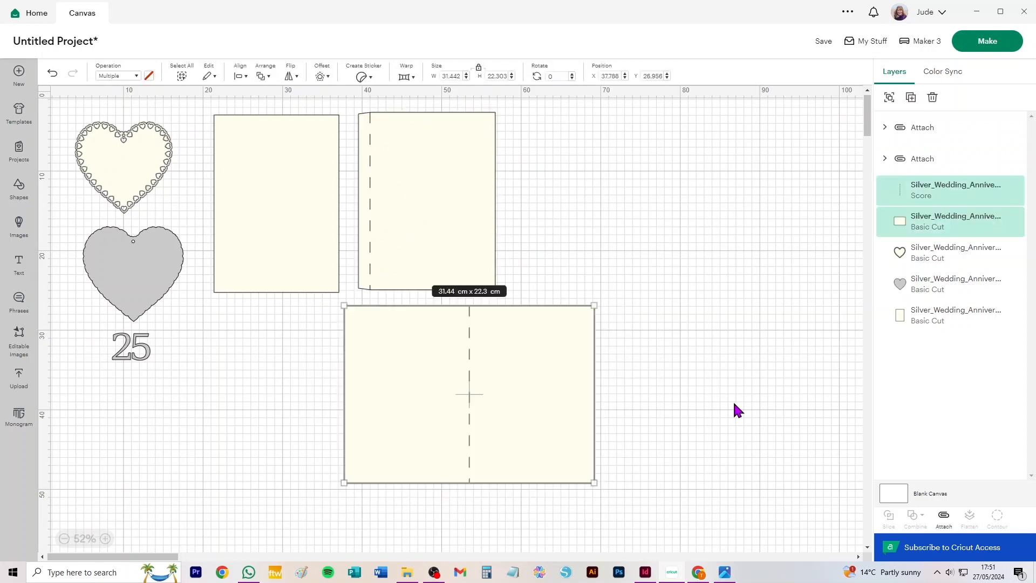
pyautogui.click(943, 518)
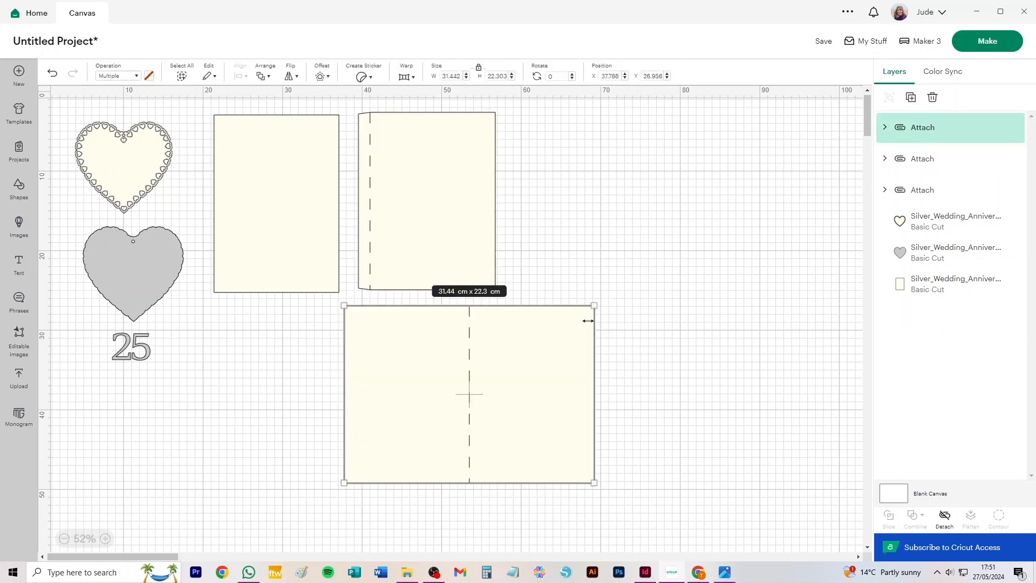
# Move the wide folded panel well clear of the other card pieces and delete it from the canvas
pyautogui.moveTo(578, 360); pyautogui.dragTo(430, 368)
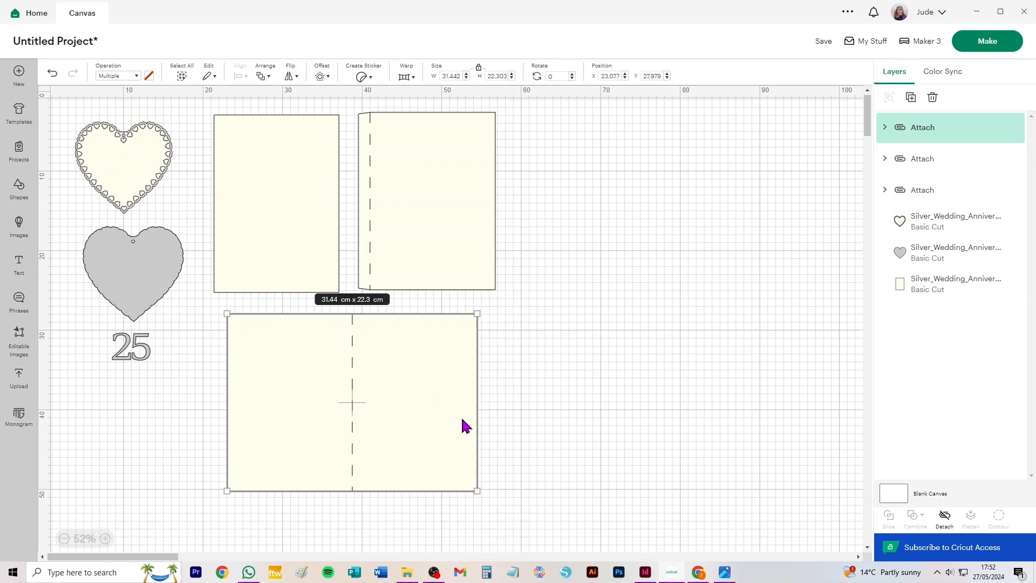
pyautogui.moveTo(266, 408); pyautogui.dragTo(634, 341)
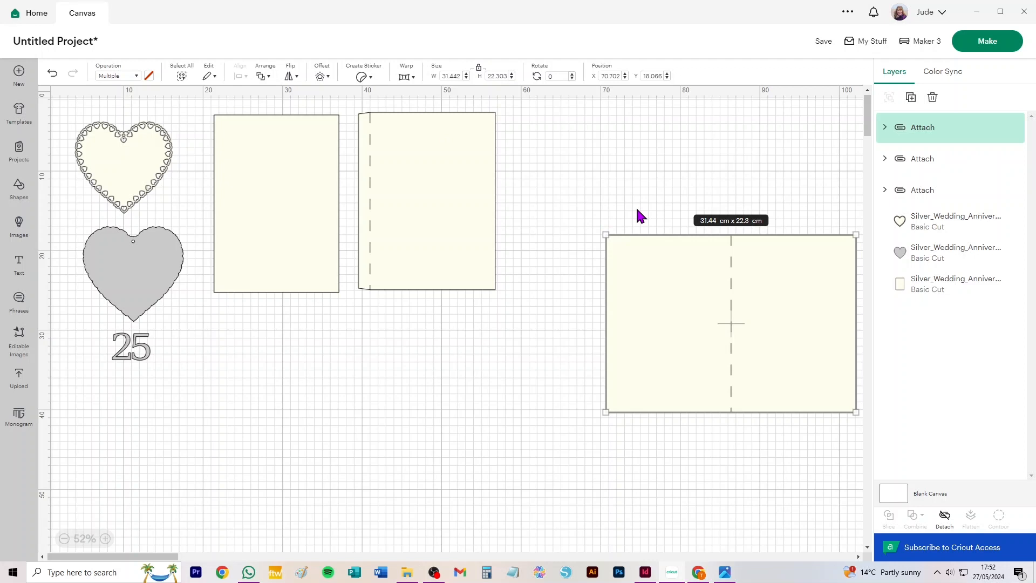
pyautogui.click(680, 181)
pyautogui.click(712, 291)
pyautogui.press('Delete')
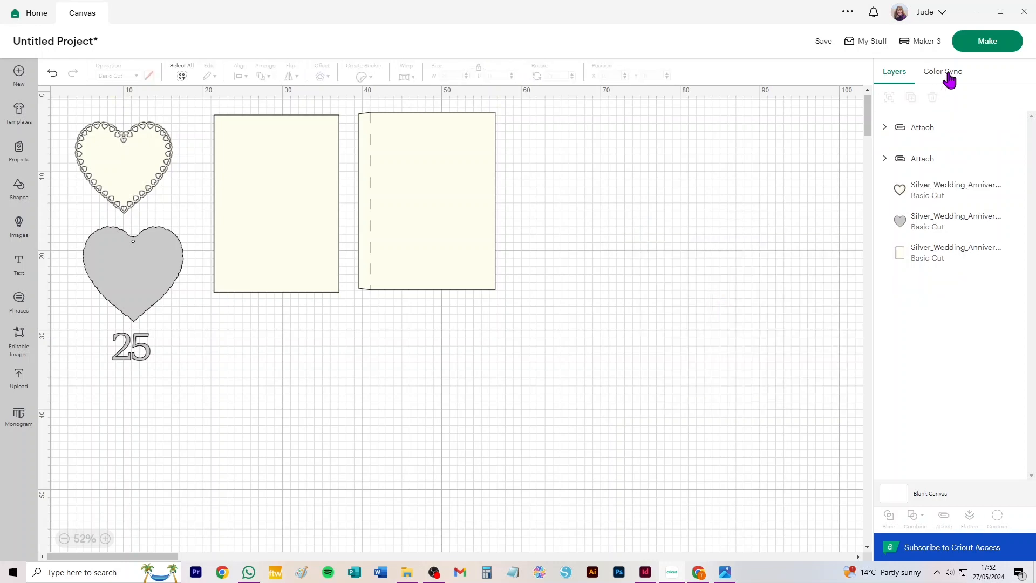
# Proceed to mat preparation without saving the project and set the first mat's material size to 14.8 cm x 21 cm
pyautogui.click(979, 46)
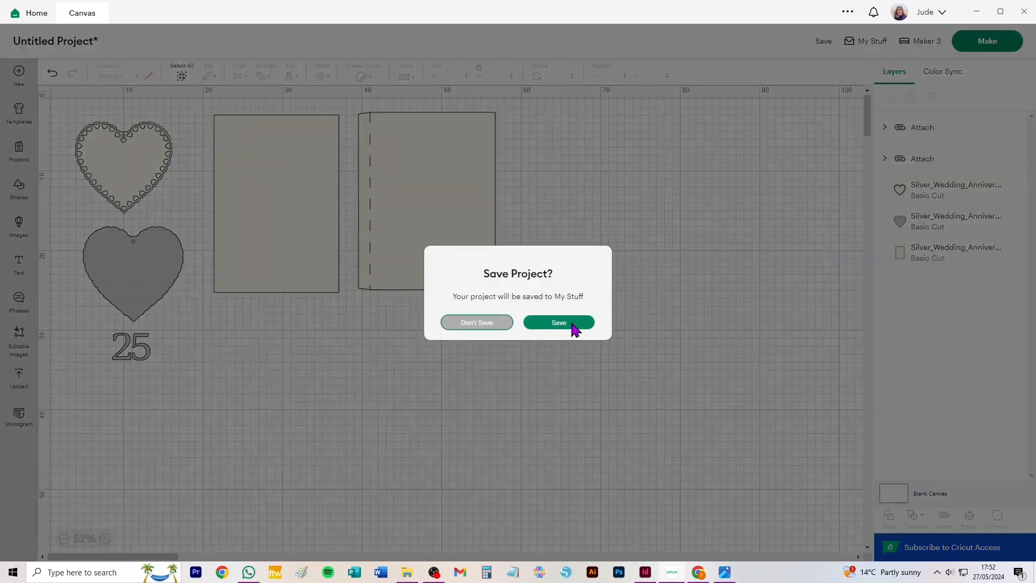
pyautogui.click(477, 322)
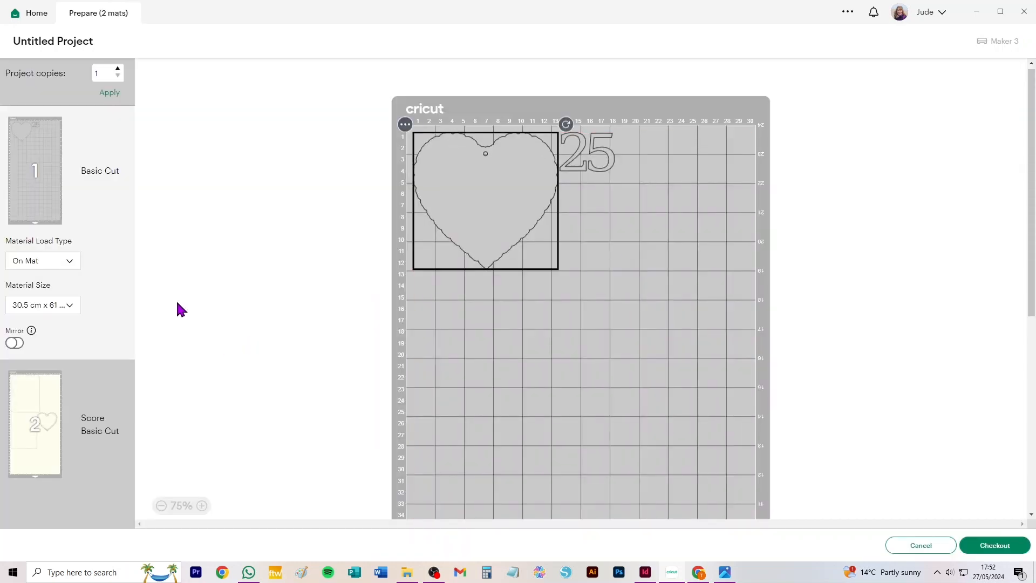
pyautogui.click(46, 305)
pyautogui.click(43, 327)
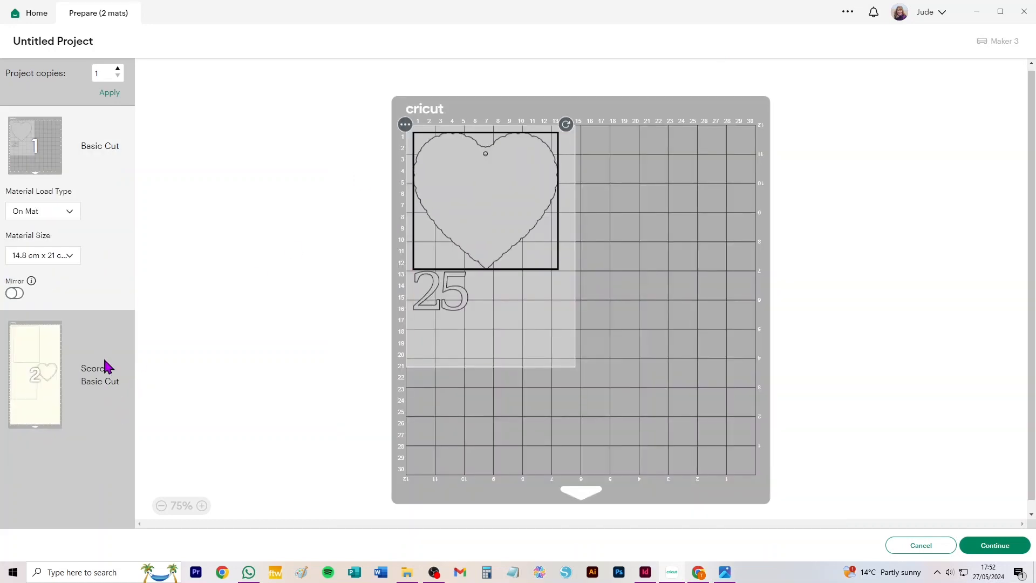
# Try the second mat's material size at 21.6 cm x 27.9 cm (Letter), then at 21 cm x 29.7 cm (A4)
pyautogui.click(55, 382)
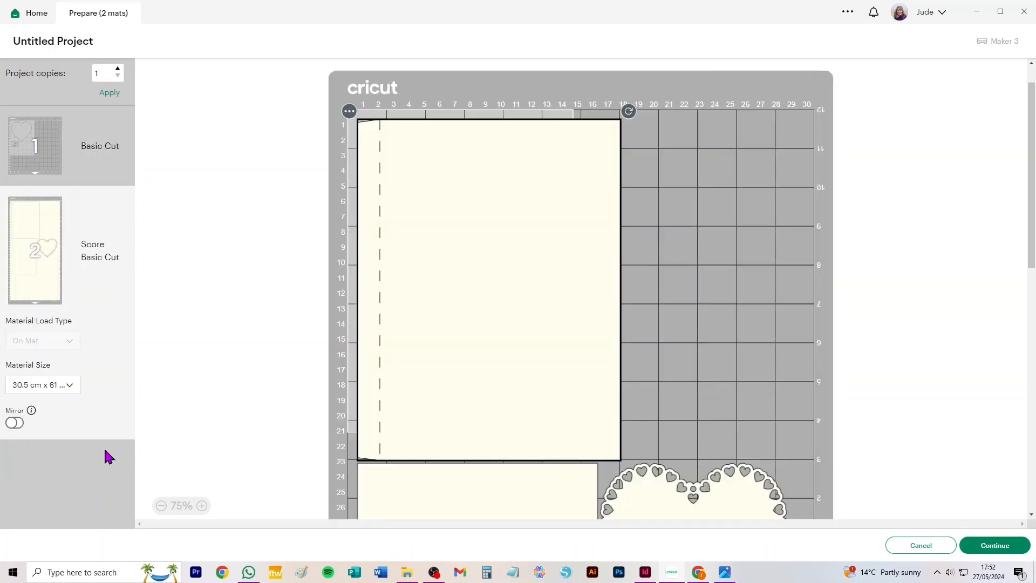
pyautogui.click(51, 386)
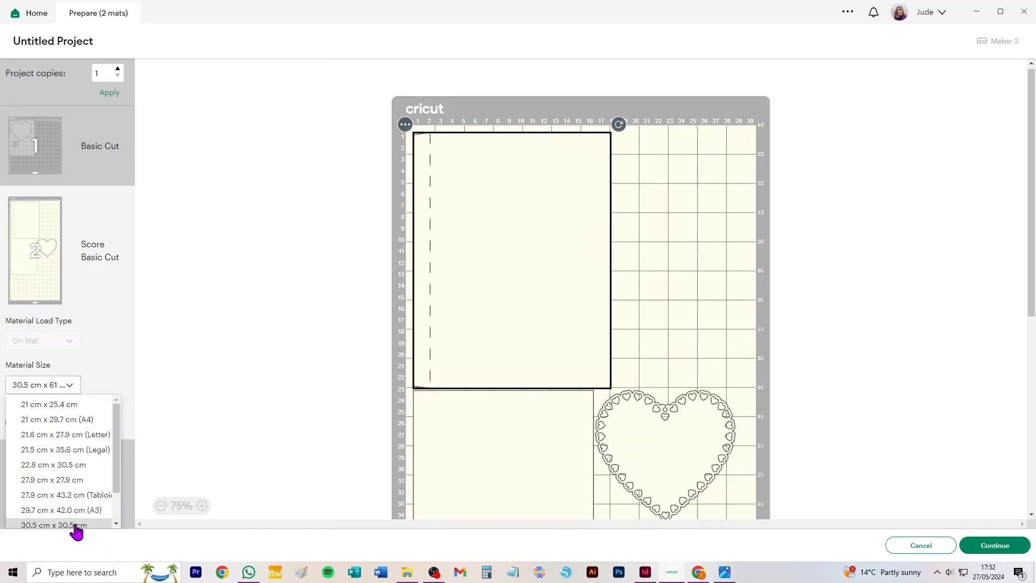
pyautogui.click(57, 431)
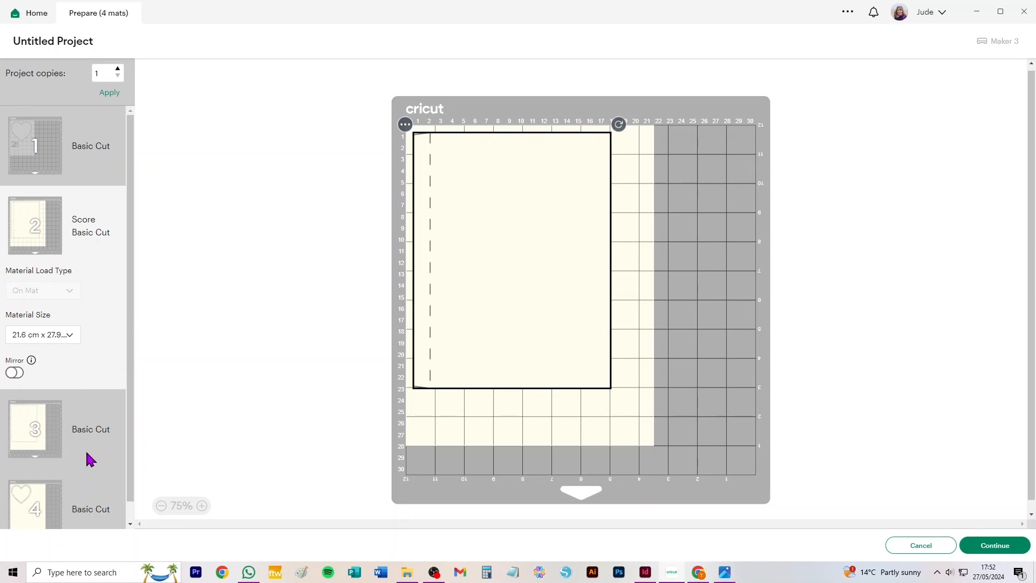
pyautogui.scroll(-1, 86, 457)
pyautogui.click(50, 318)
pyautogui.click(52, 352)
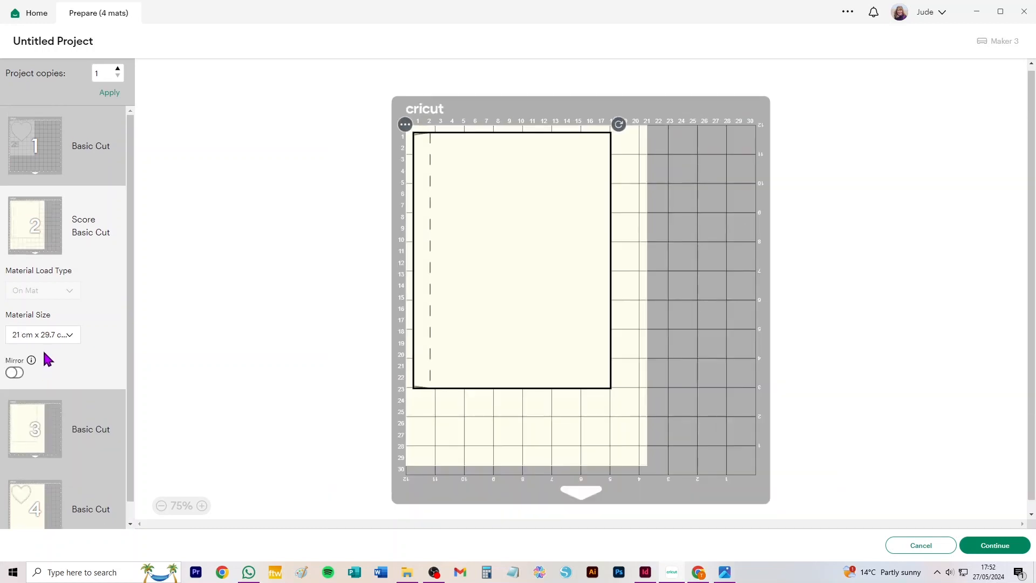
# Set the second mat's material size to 30.5 cm x 30.5 cm
pyautogui.click(53, 337)
pyautogui.scroll(-2, 58, 442)
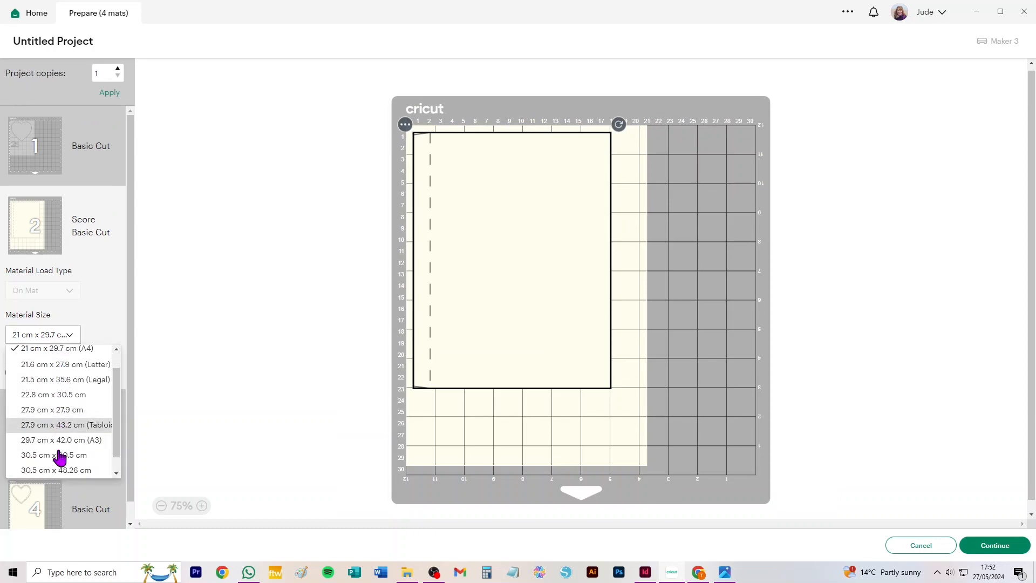
pyautogui.click(54, 441)
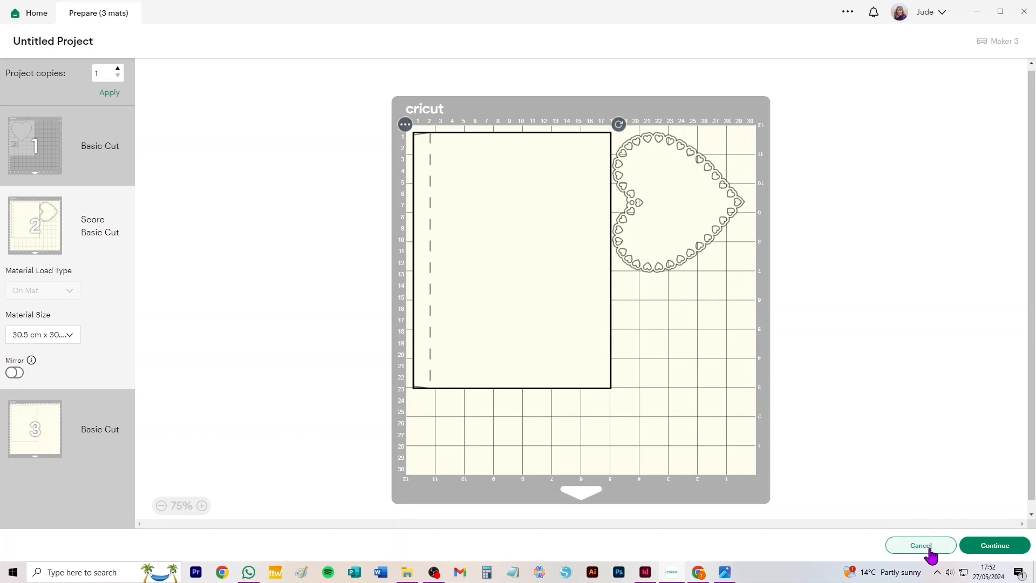
# View the card and envelope photo 6.jpg, return to Design Space and cancel mat preparation
pyautogui.click(725, 573)
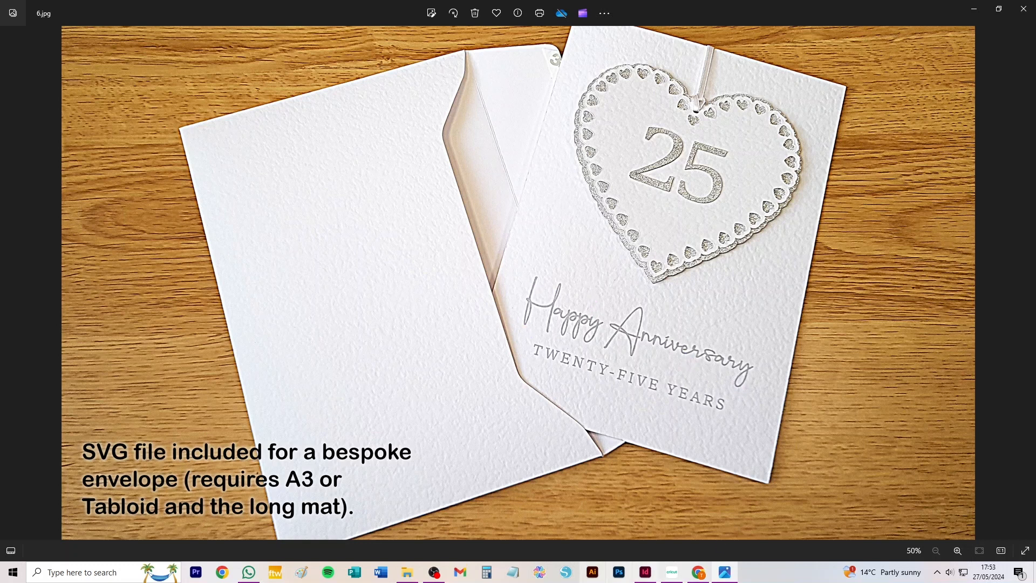
pyautogui.click(672, 573)
pyautogui.click(919, 546)
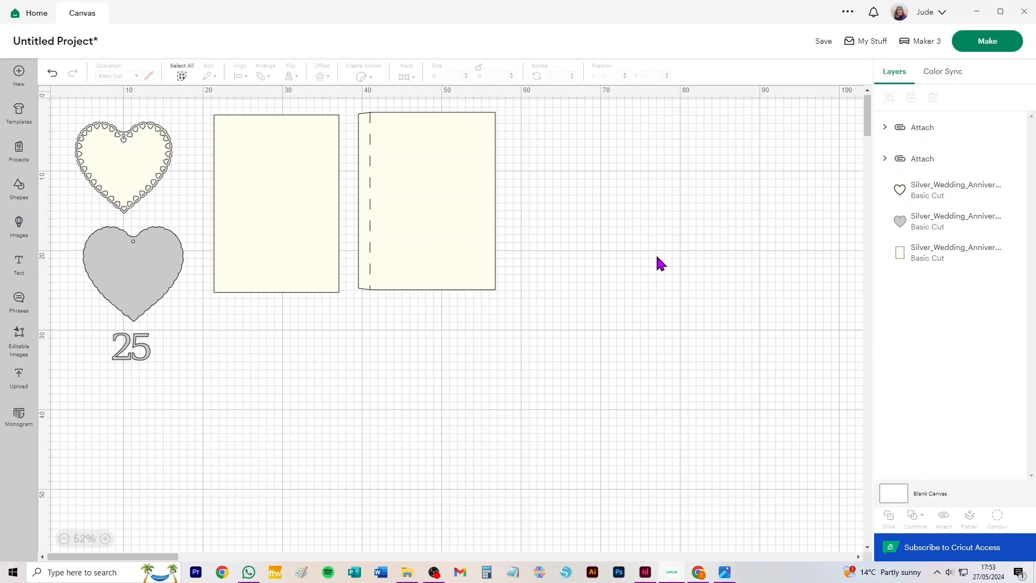
# Restore the deleted wide folded panel and place it below the other pieces at about X 65.48, Y 34.89
pyautogui.moveTo(805, 273); pyautogui.dragTo(764, 406)
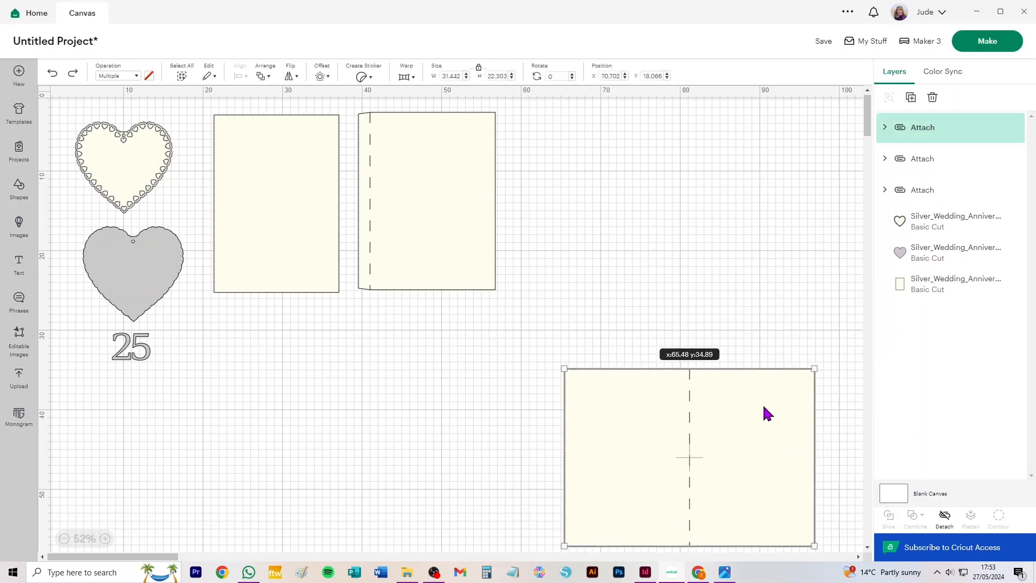
pyautogui.click(559, 198)
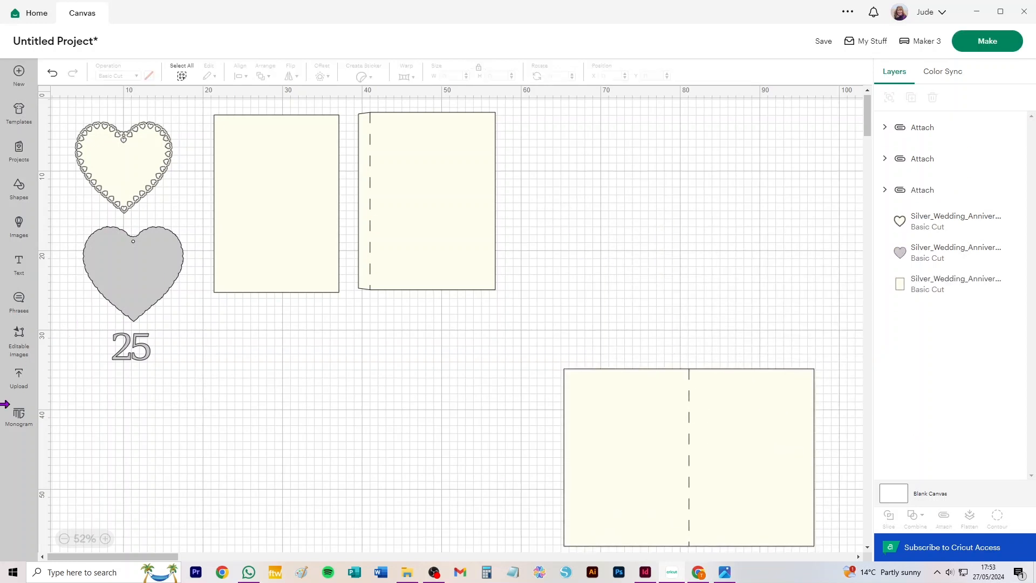
# Start an image upload and open Silver_Card_Front.png from the Silver Wedding folder after previewing it
pyautogui.click(19, 377)
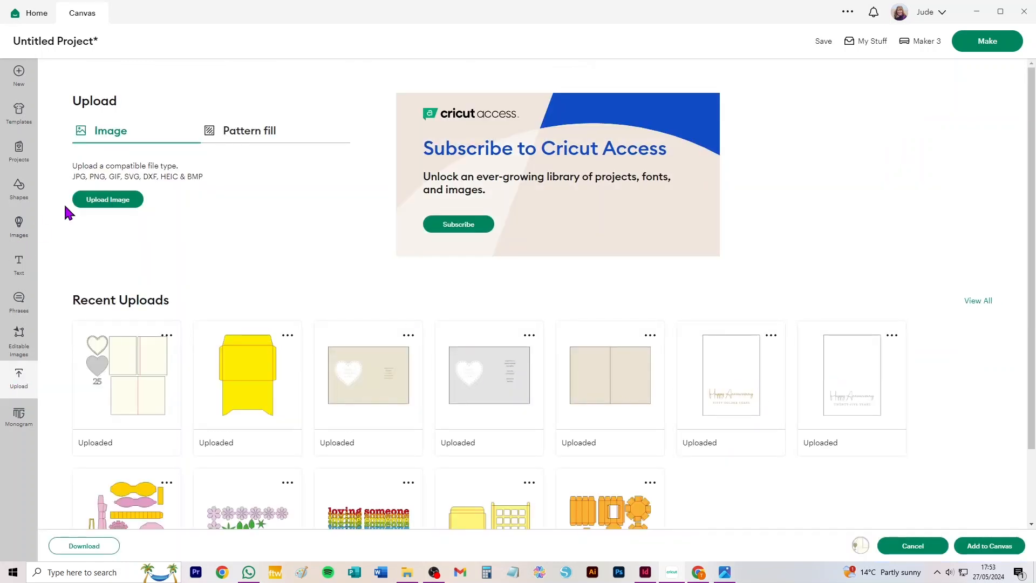
pyautogui.click(101, 204)
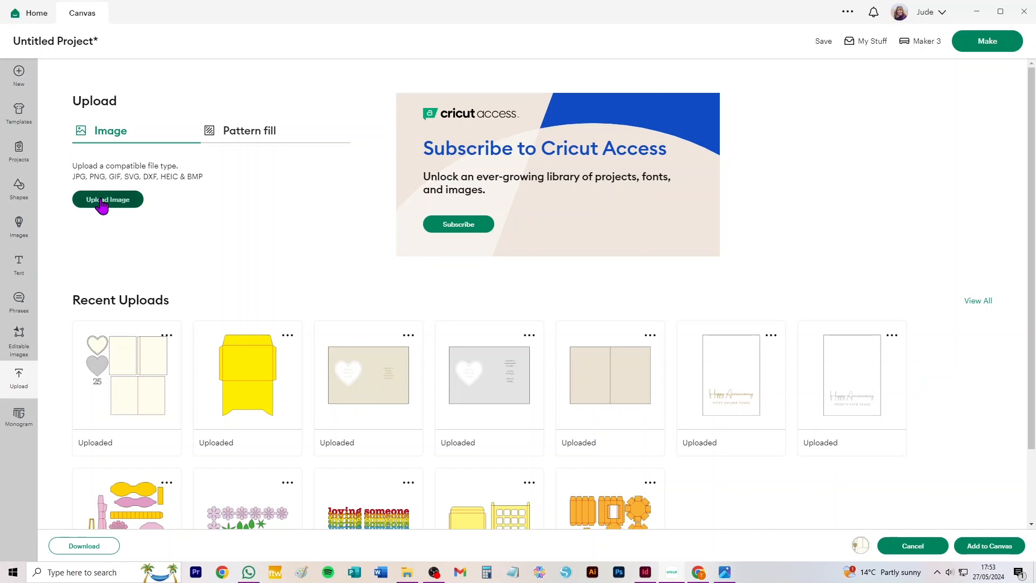
pyautogui.click(529, 327)
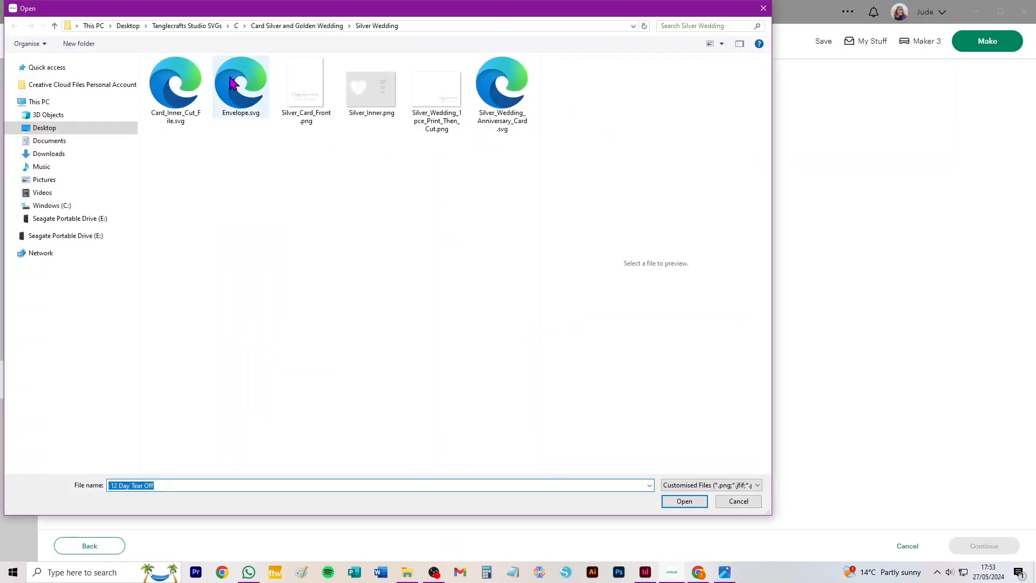
pyautogui.click(310, 93)
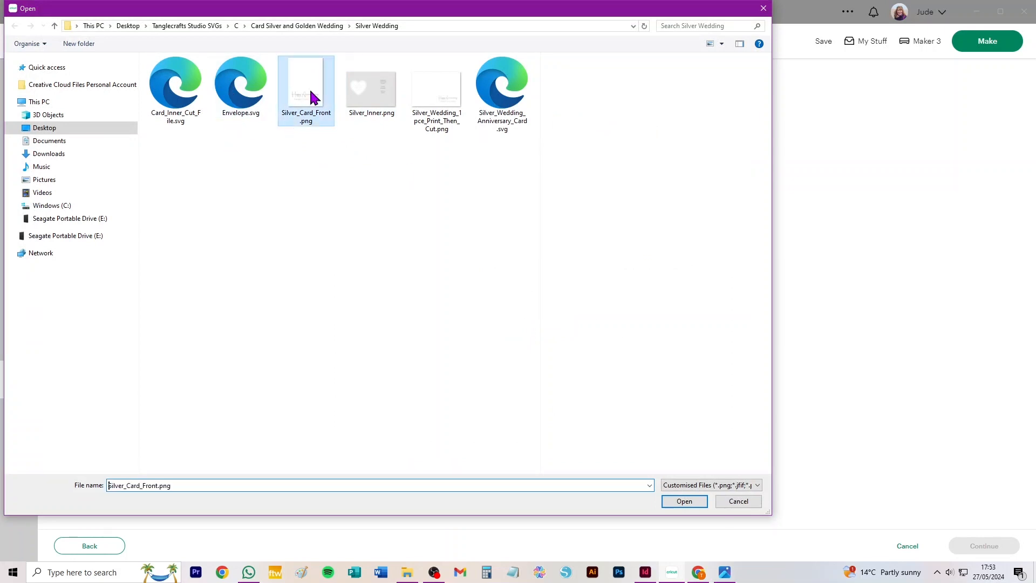
pyautogui.moveTo(539, 241); pyautogui.dragTo(394, 243)
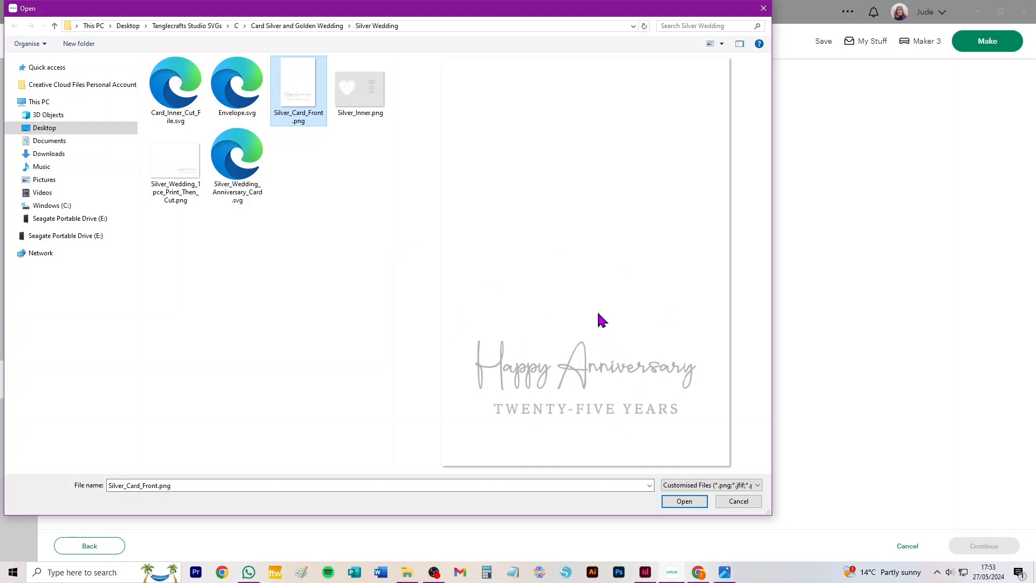
pyautogui.click(683, 501)
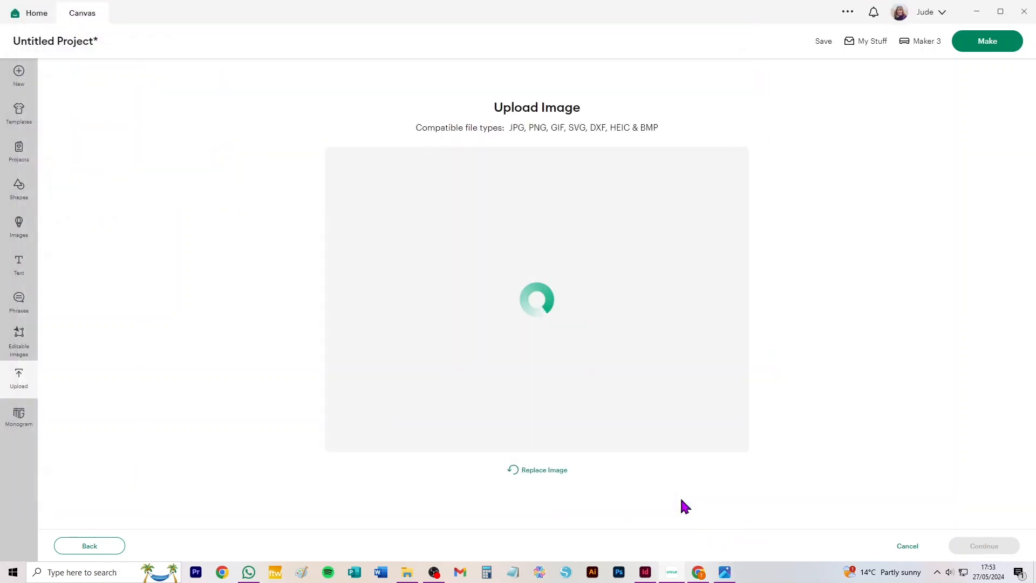
# Upload the card front image as a Flat Graphic without removing any background, and add it to the canvas
pyautogui.click(994, 547)
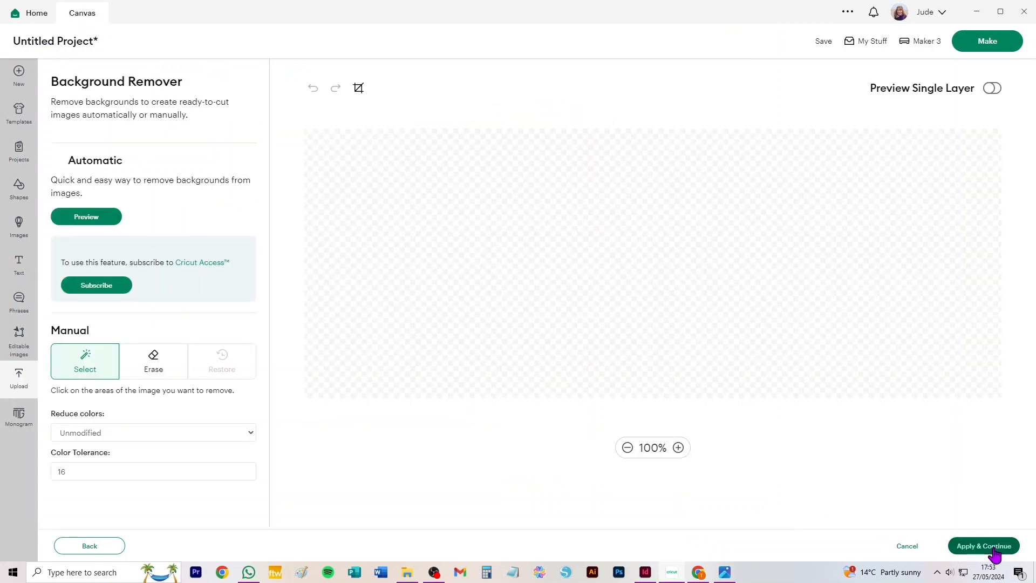
pyautogui.click(995, 549)
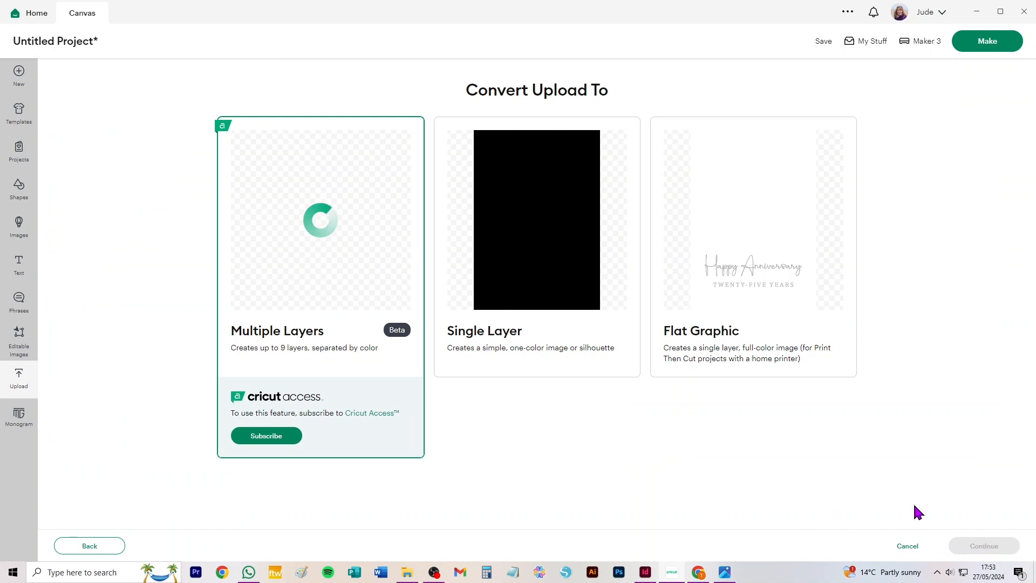
pyautogui.click(738, 273)
pyautogui.click(982, 546)
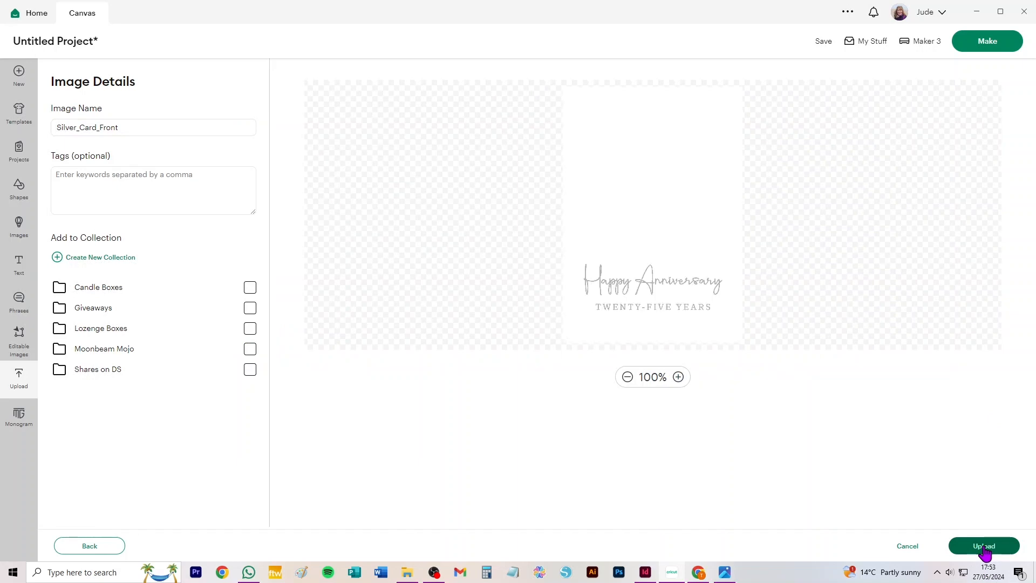
pyautogui.click(983, 547)
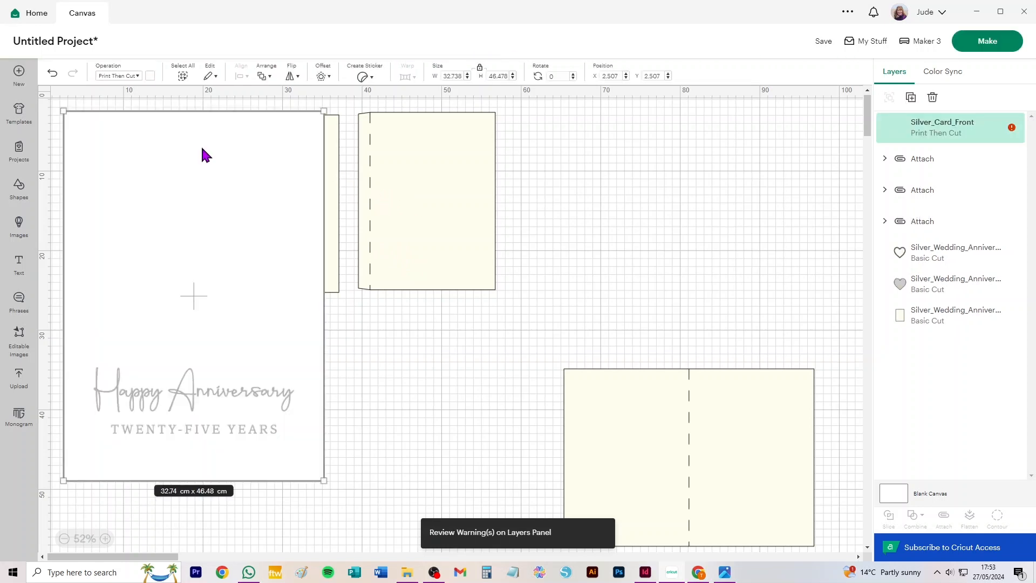
# Move the card front graphic off the hearts and plain panel, and shift the plain panel slightly down
pyautogui.moveTo(280, 128); pyautogui.dragTo(433, 327)
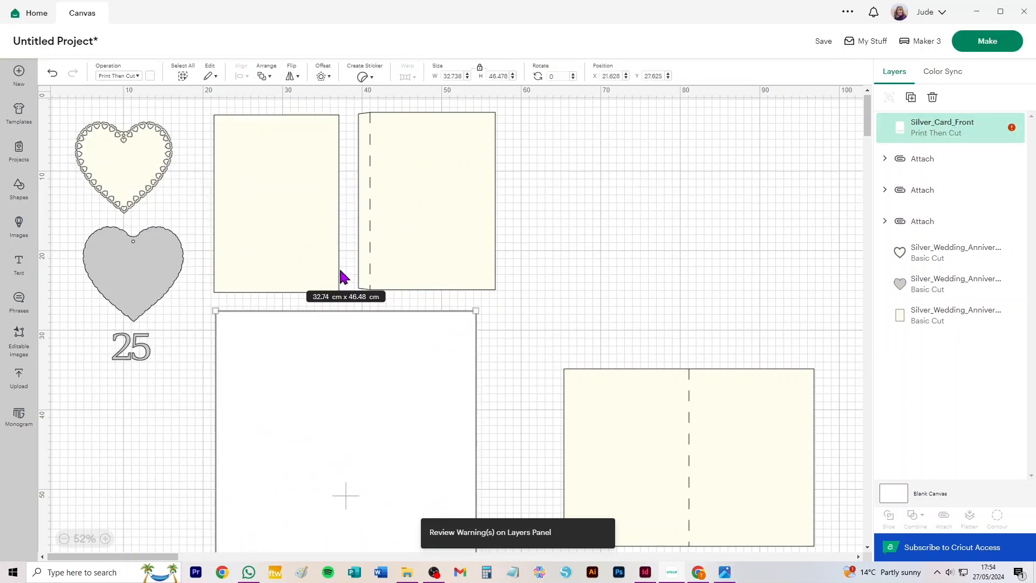
pyautogui.moveTo(331, 400); pyautogui.dragTo(503, 213)
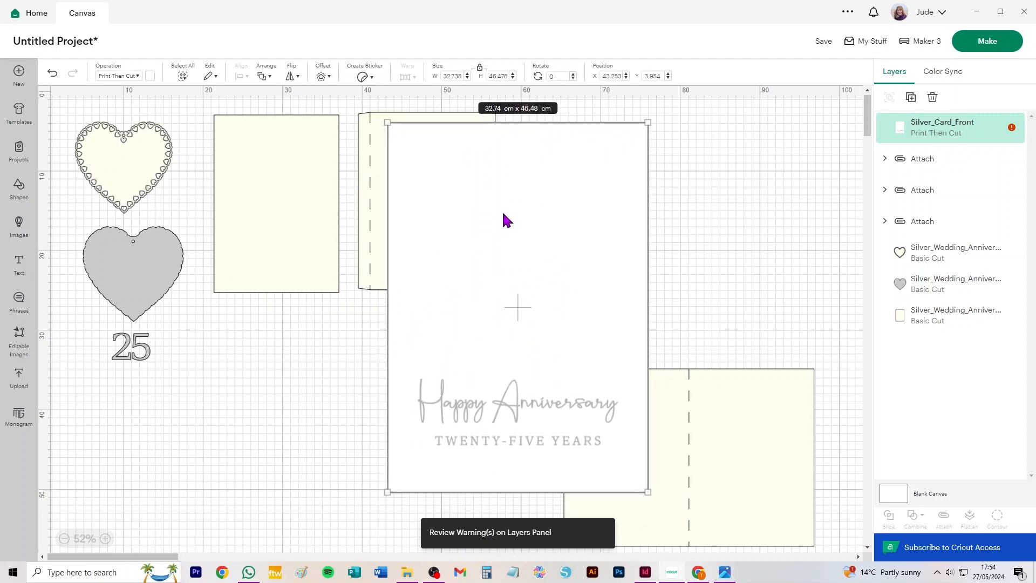
pyautogui.moveTo(283, 203)
pyautogui.mouseDown()
pyautogui.moveTo(253, 238)
pyautogui.moveTo(294, 227)
pyautogui.moveTo(277, 219)
pyautogui.mouseUp()
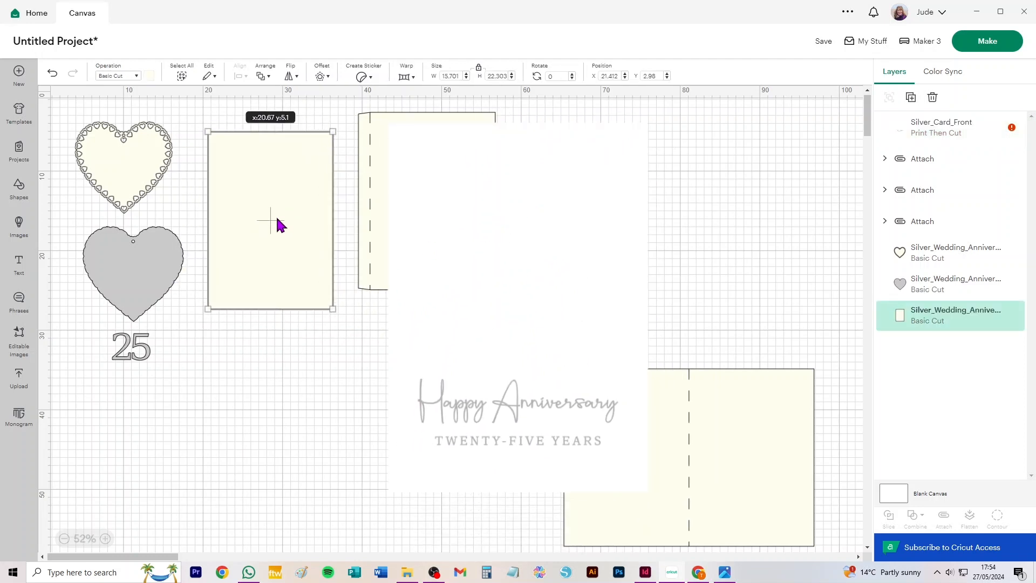
pyautogui.moveTo(534, 252); pyautogui.dragTo(545, 278)
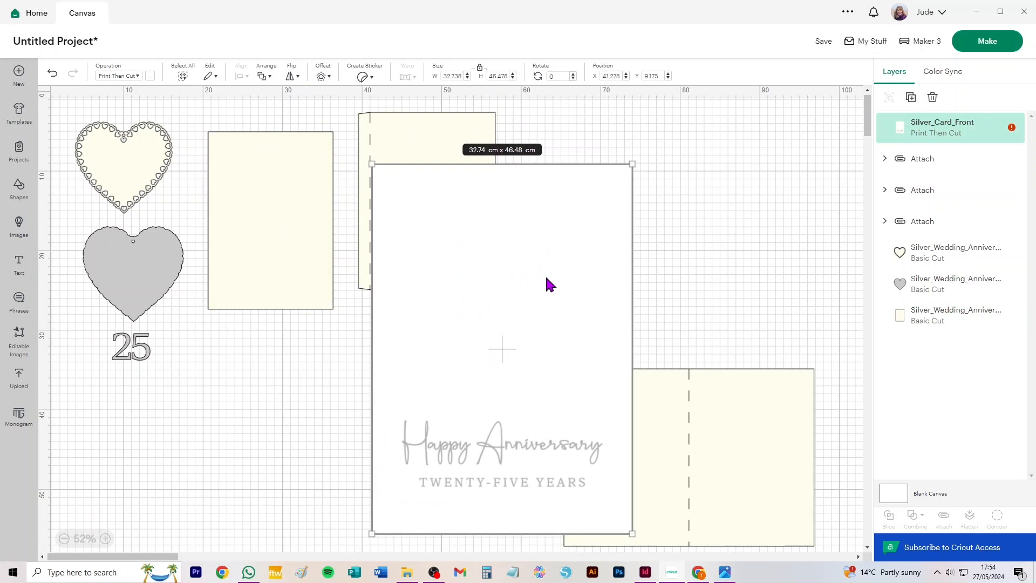
# Scale the card front graphic proportionally to match the plain panel, using a width of 15.701 cm
pyautogui.click(272, 157)
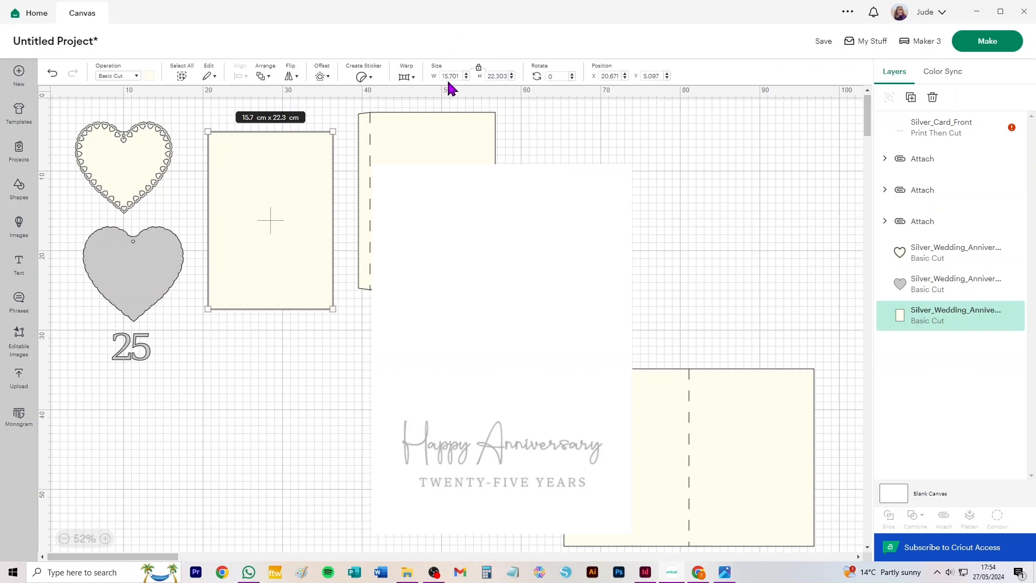
pyautogui.click(546, 198)
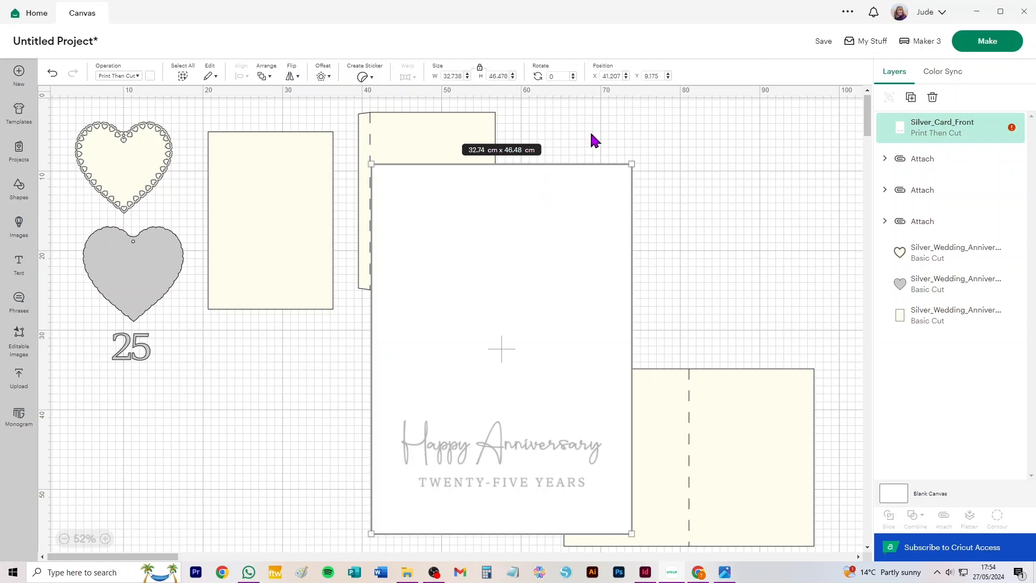
pyautogui.moveTo(531, 237); pyautogui.dragTo(538, 215)
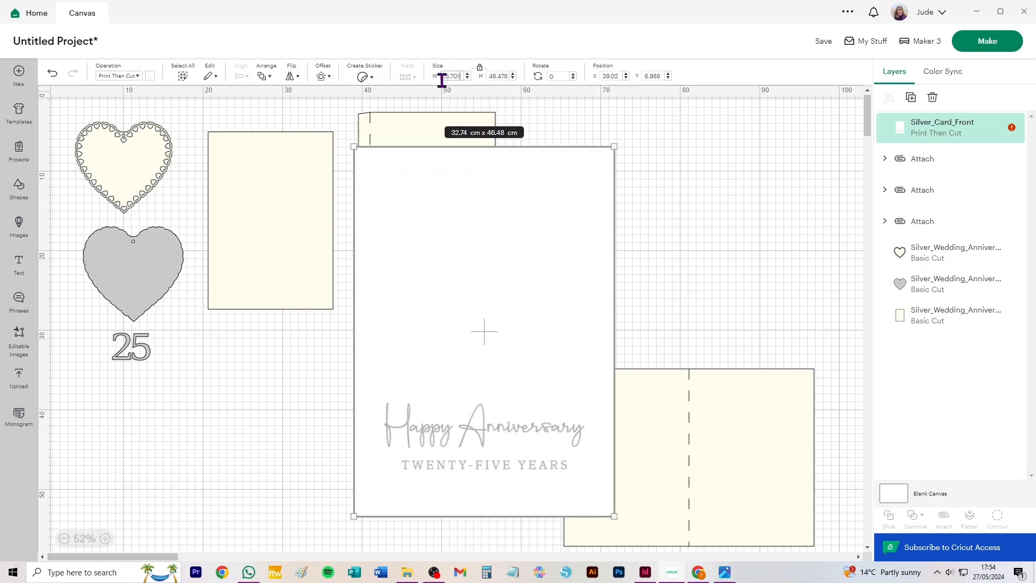
pyautogui.press('Tab')
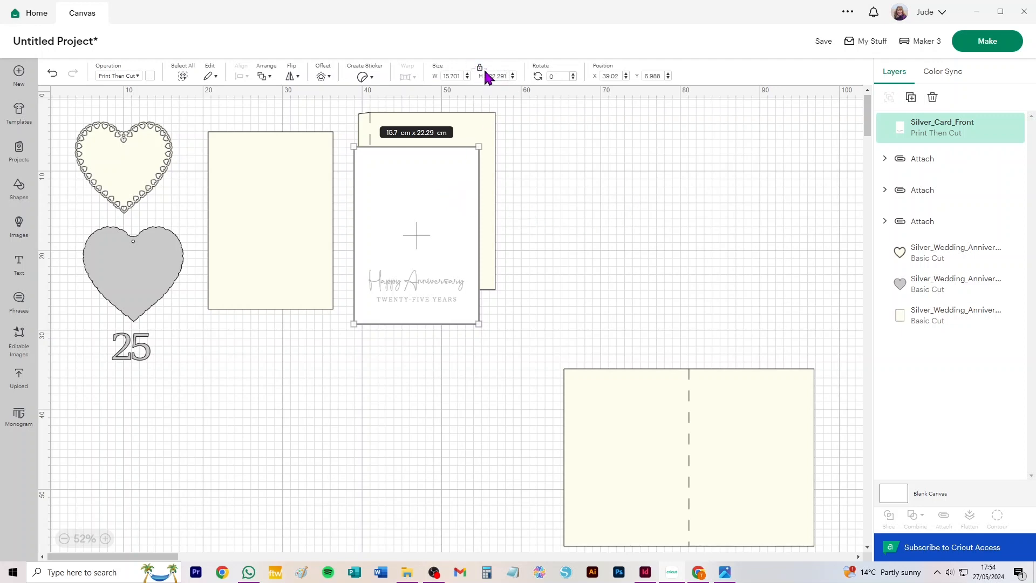
pyautogui.click(565, 142)
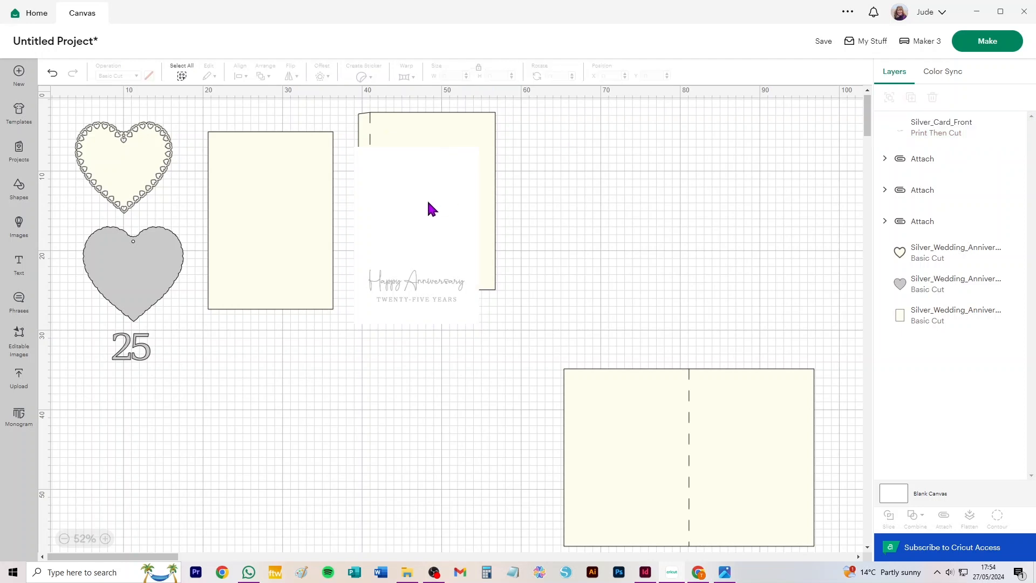
# Move the card front graphic clear of the scored panel, and delete the plain panel beside the hearts
pyautogui.moveTo(399, 200); pyautogui.dragTo(568, 144)
pyautogui.click(248, 210)
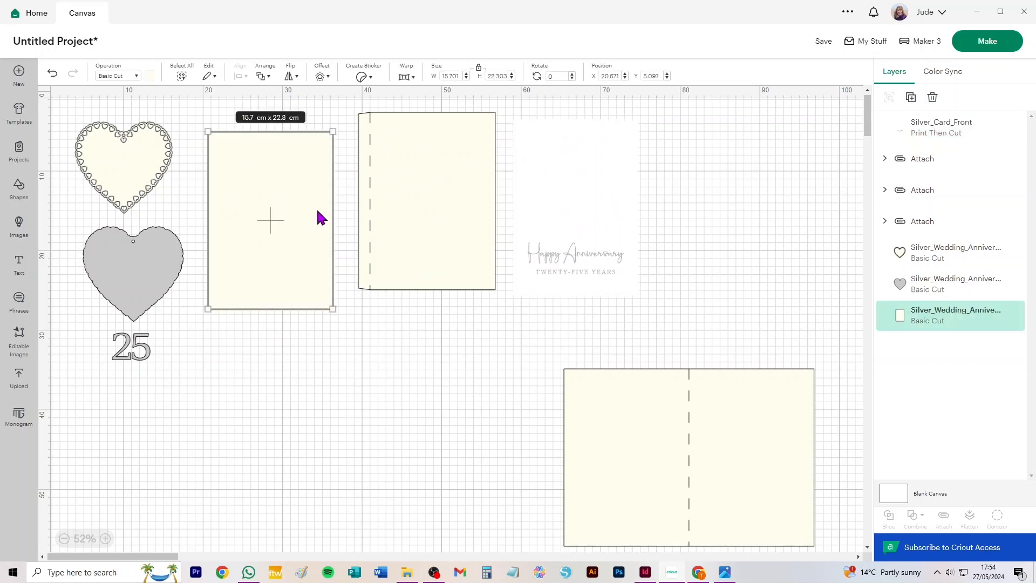
pyautogui.press('Delete')
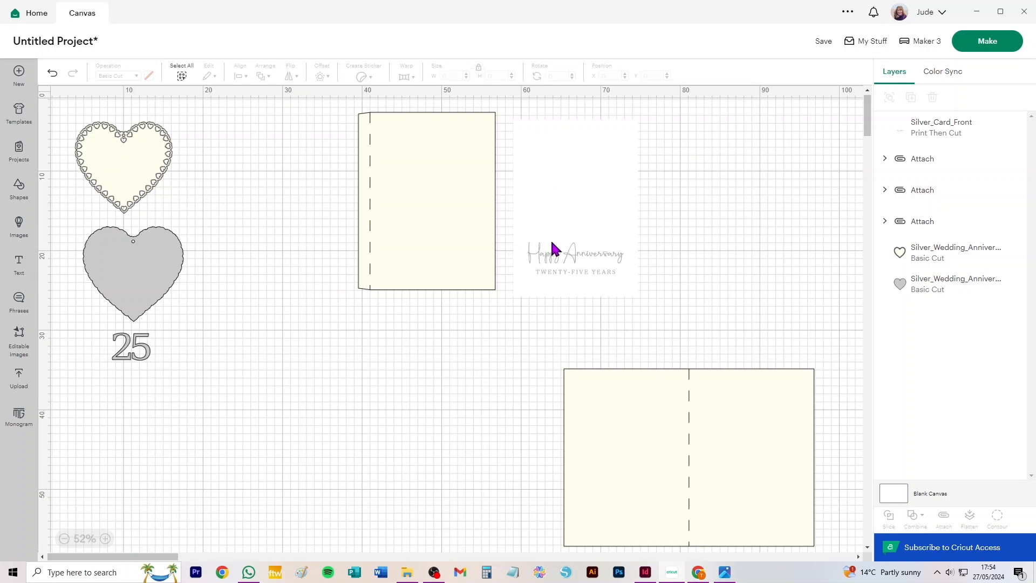
# Shift the lace-edged heart slightly down, and line up the scored panel and the card front graphic beside the hearts
pyautogui.moveTo(120, 167)
pyautogui.mouseDown()
pyautogui.moveTo(81, 171)
pyautogui.moveTo(117, 174)
pyautogui.mouseUp()
pyautogui.moveTo(438, 189); pyautogui.dragTo(286, 199)
pyautogui.moveTo(603, 197); pyautogui.dragTo(519, 209)
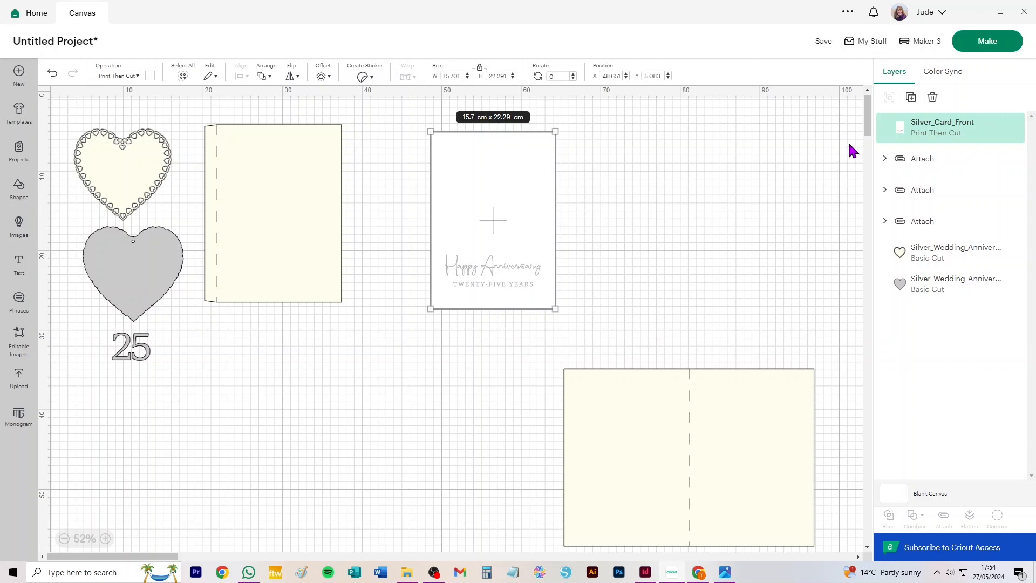
pyautogui.moveTo(539, 217); pyautogui.dragTo(427, 194)
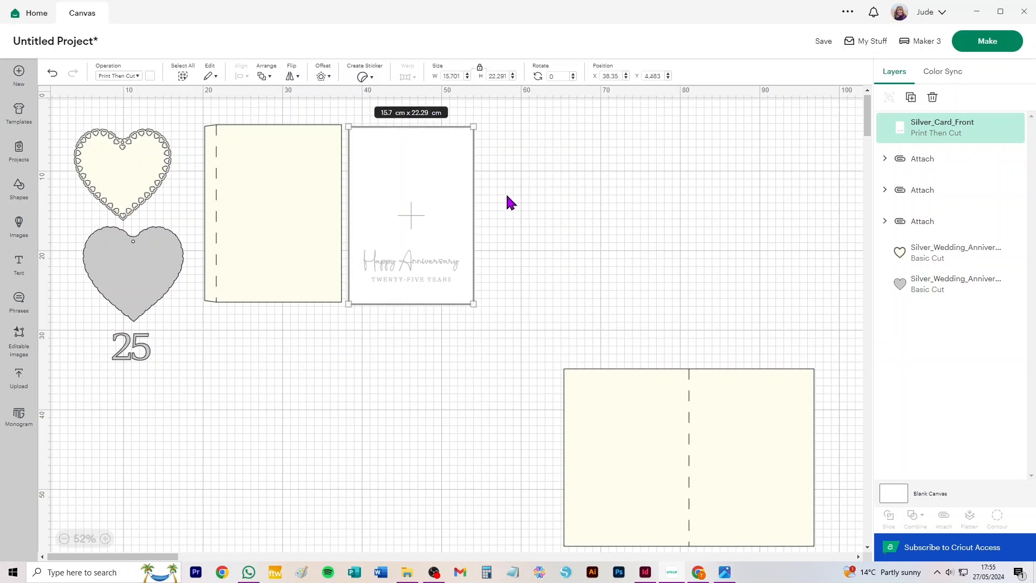
pyautogui.click(515, 202)
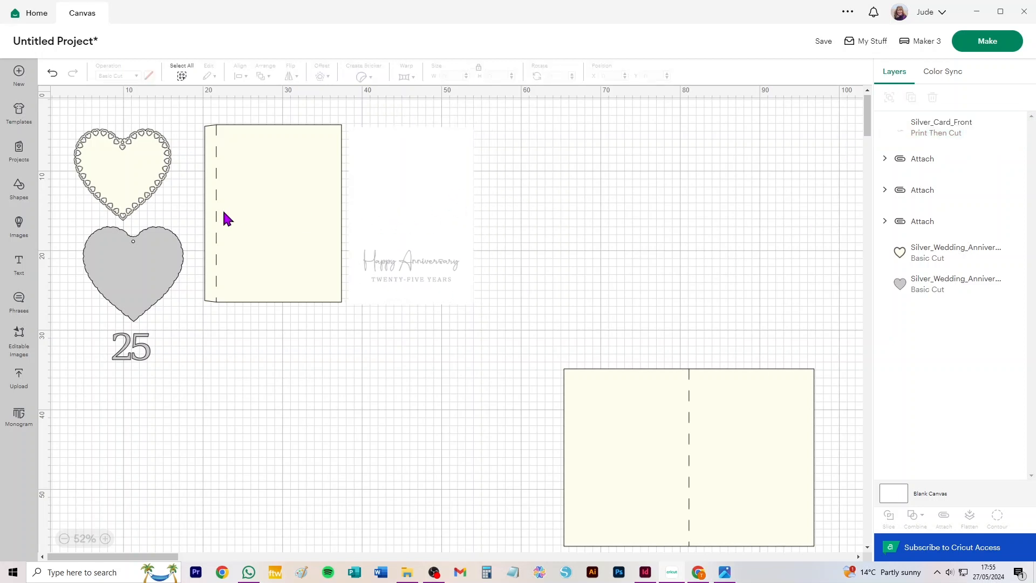
# Start another image upload and open Silver_Wedding_1pce_Print_Then_Cut.png from the Silver Wedding folder
pyautogui.click(19, 378)
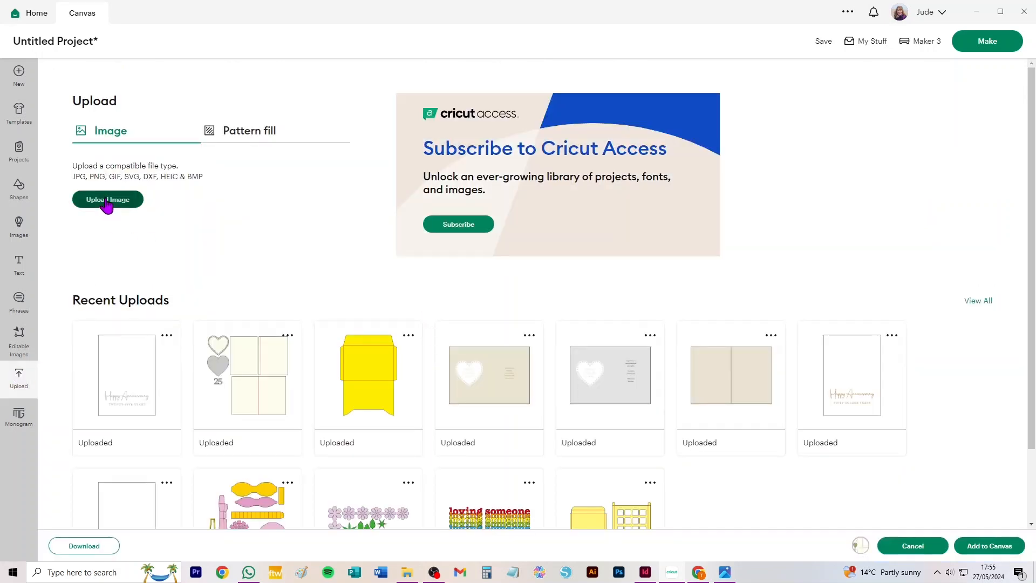
pyautogui.click(106, 200)
pyautogui.click(545, 330)
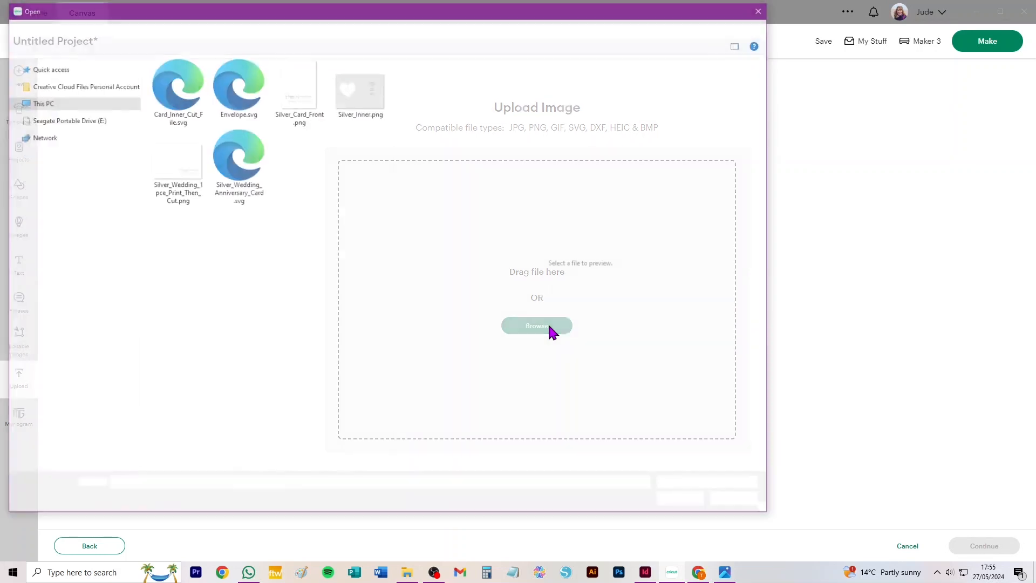
pyautogui.click(161, 169)
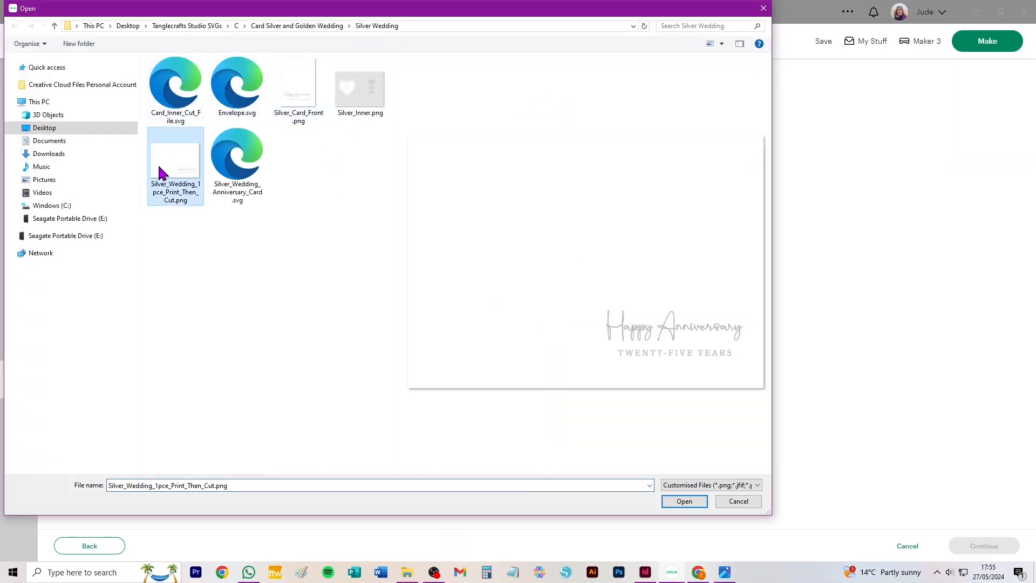
pyautogui.click(690, 503)
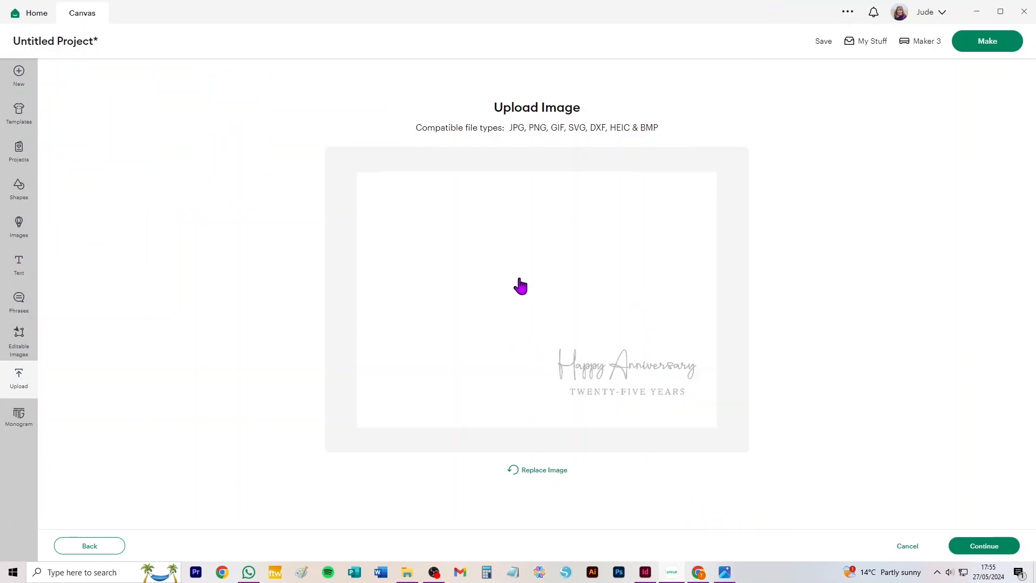
# Upload the one-piece card image as a Flat Graphic without removing any background, and add it to the canvas
pyautogui.click(992, 554)
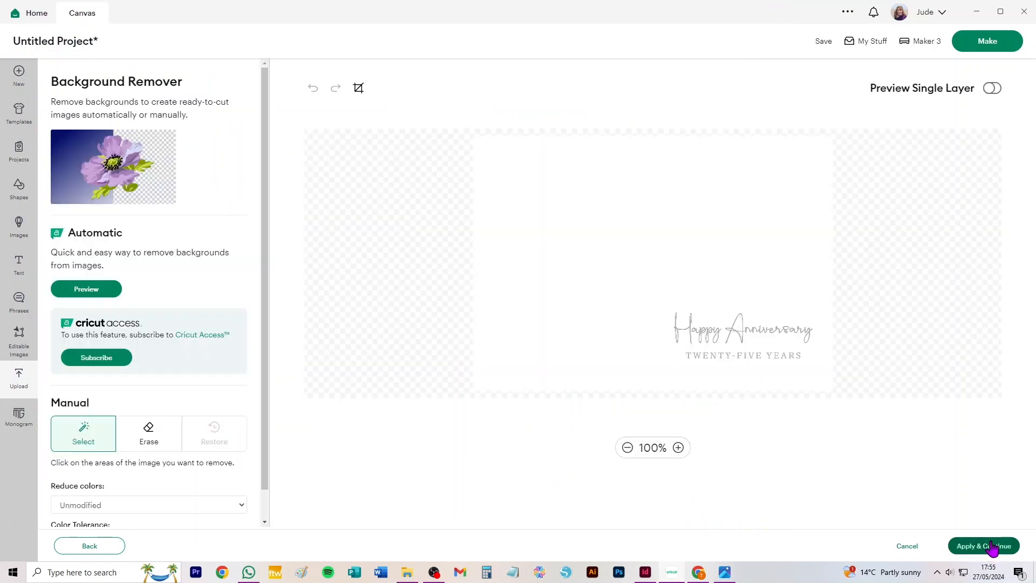
pyautogui.click(952, 546)
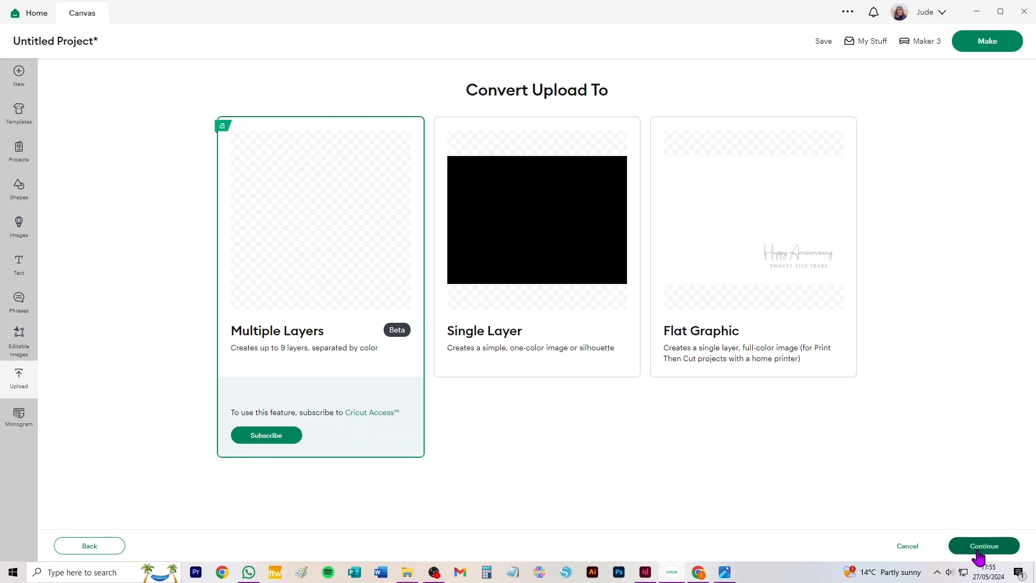
pyautogui.click(789, 319)
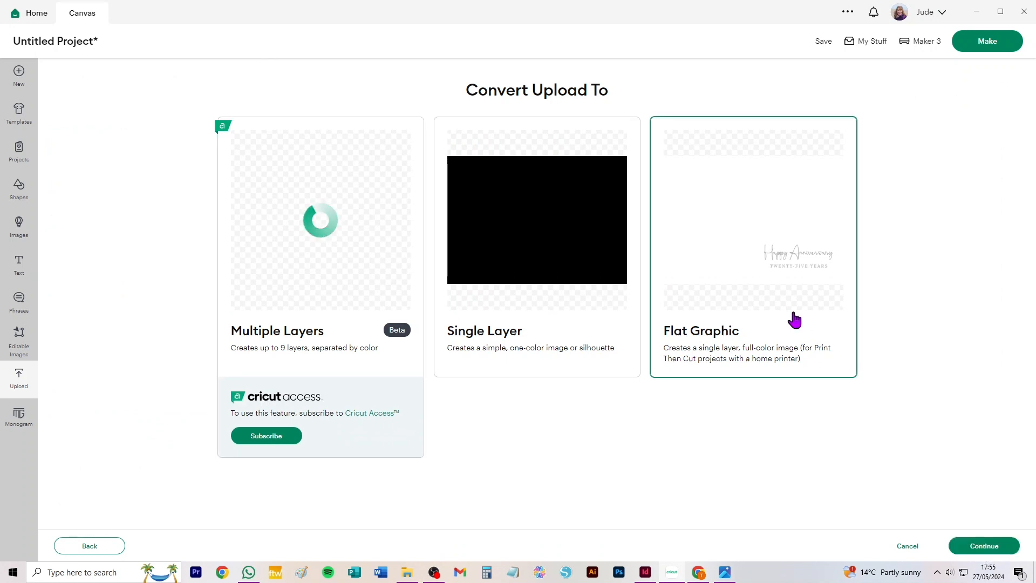
pyautogui.click(979, 547)
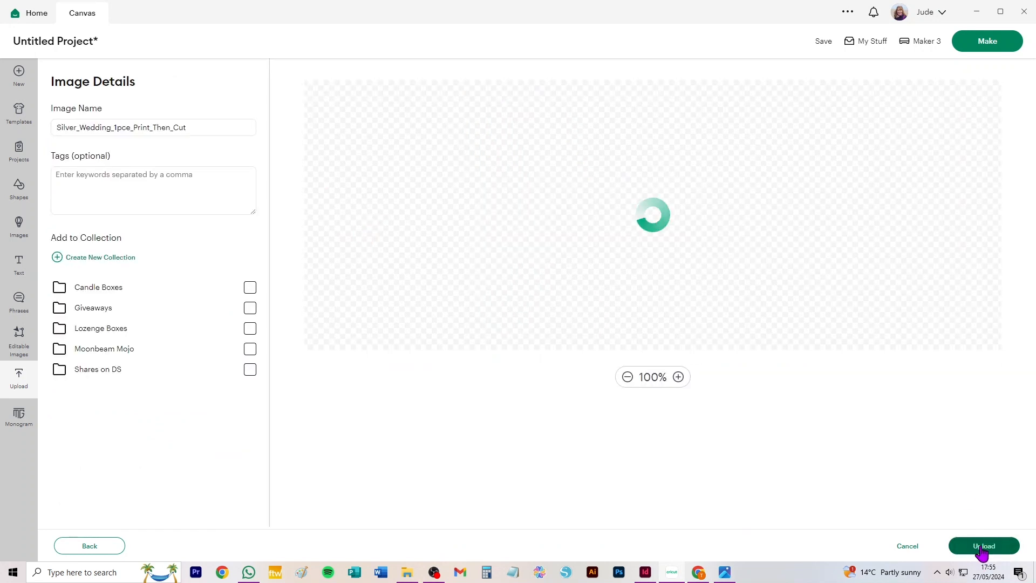
pyautogui.click(982, 548)
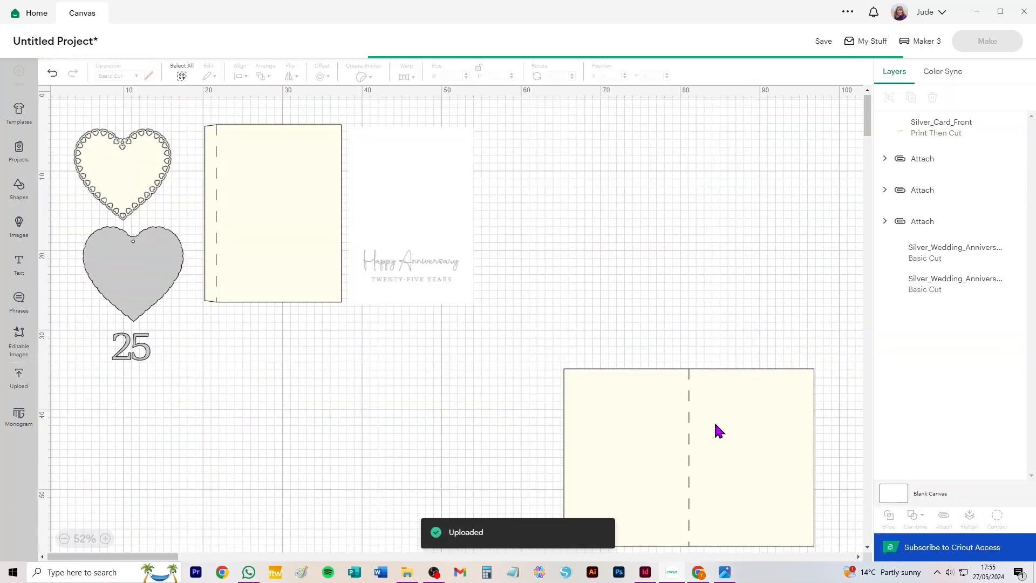
# Move the oversized one-piece graphic below the other pieces, and bring the folded card base up into the free space
pyautogui.moveTo(533, 156); pyautogui.dragTo(523, 358)
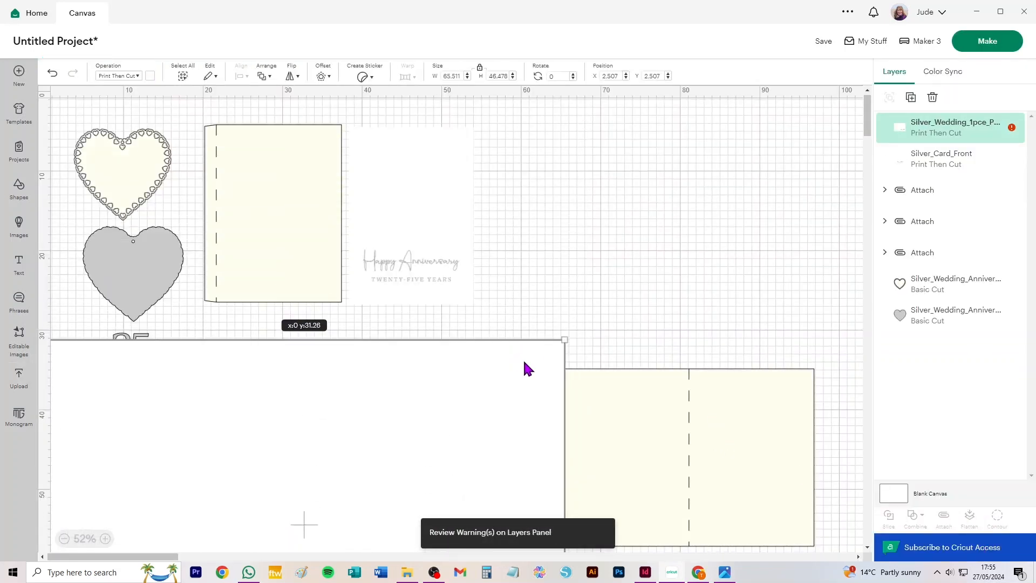
pyautogui.moveTo(661, 431); pyautogui.dragTo(619, 201)
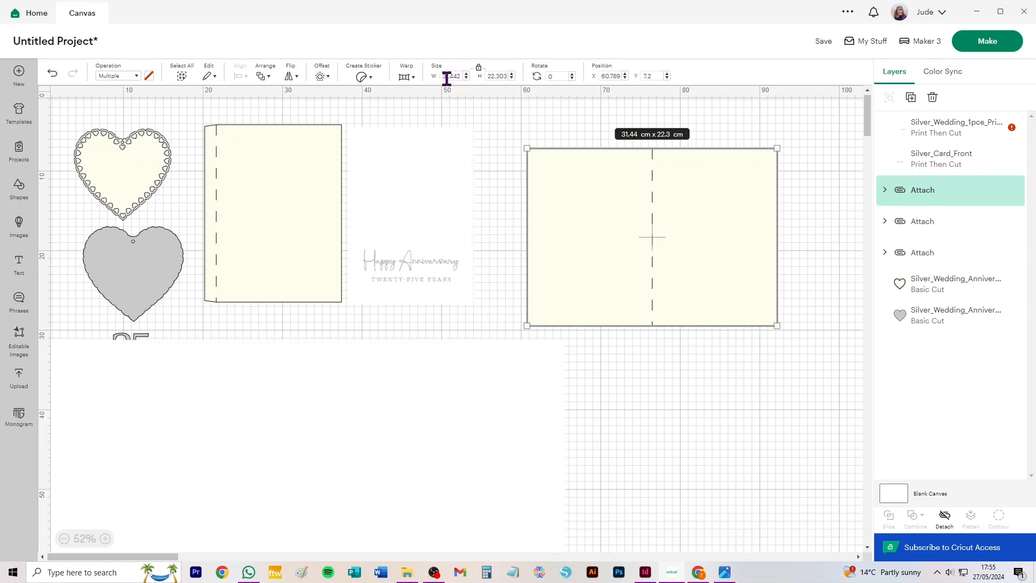
pyautogui.moveTo(430, 394); pyautogui.dragTo(690, 321)
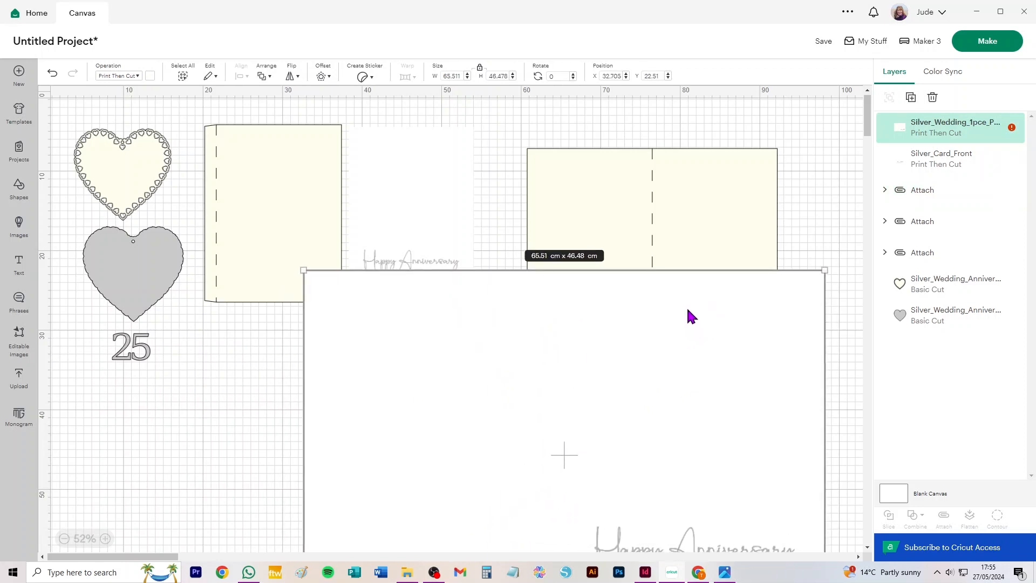
# Scale the one-piece graphic proportionally to a width of 31.442 cm and place it below the folded card base
pyautogui.click(453, 76)
pyautogui.write('31.442')
pyautogui.press('Tab')
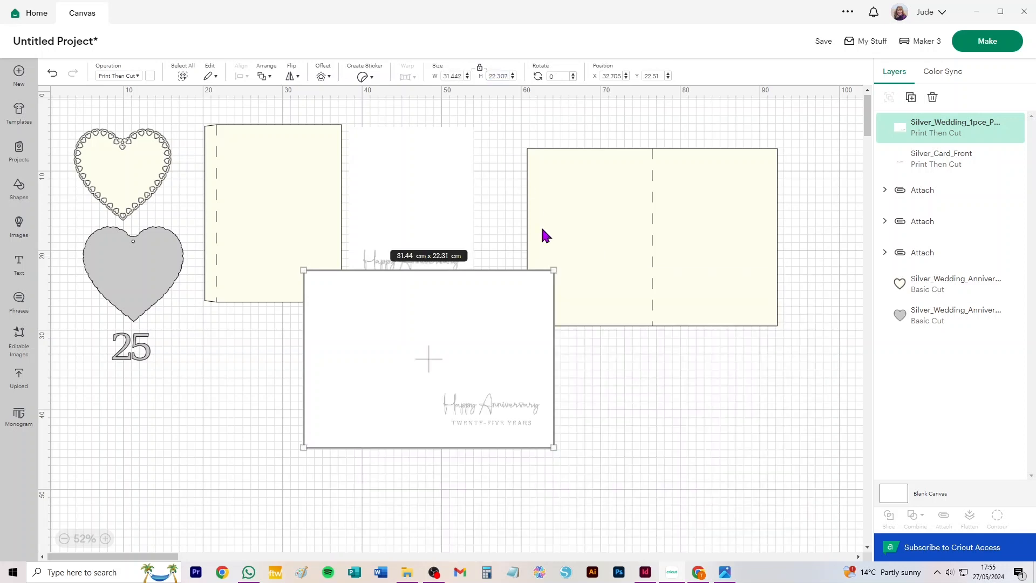
pyautogui.moveTo(450, 336); pyautogui.dragTo(635, 410)
# Detach the folded card base from its score line and delete the plain cream base, keeping the score line
pyautogui.moveTo(700, 260)
pyautogui.mouseDown()
pyautogui.moveTo(686, 279)
pyautogui.moveTo(704, 262)
pyautogui.mouseUp()
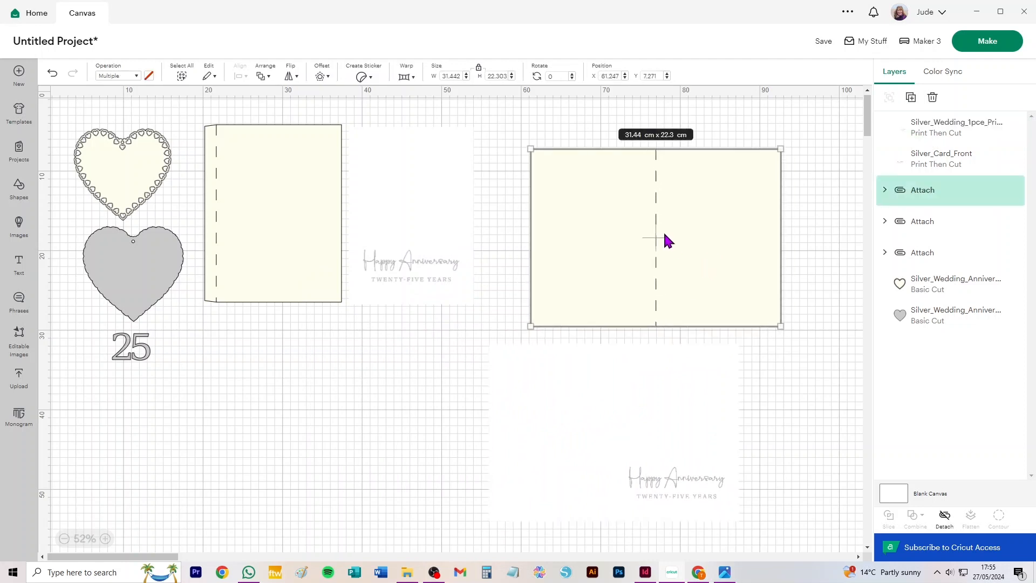
pyautogui.click(945, 519)
pyautogui.click(808, 329)
pyautogui.click(747, 280)
pyautogui.press('Delete')
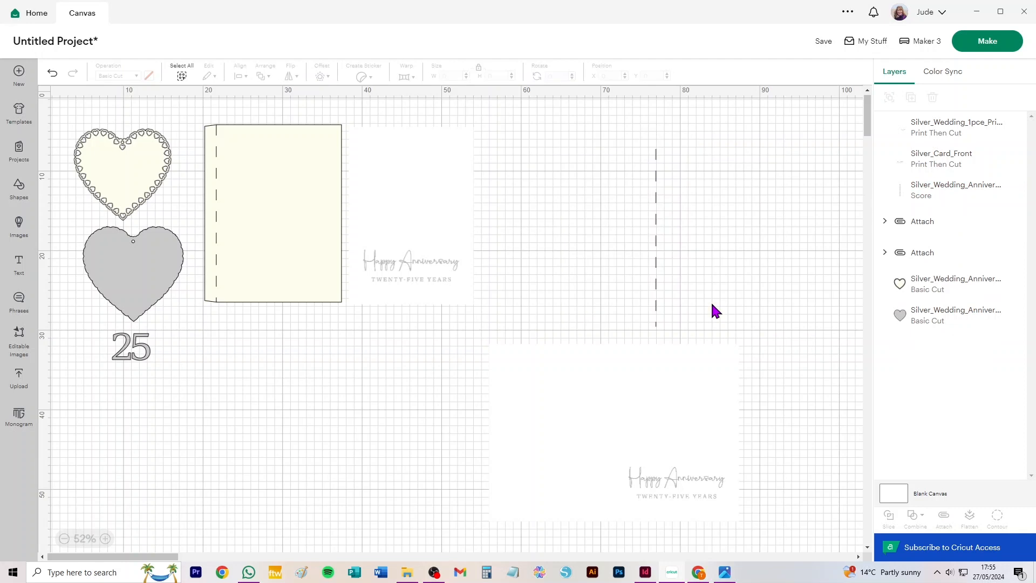
# Move the loose score line onto the middle of the one-piece graphic, and send the graphic to the back
pyautogui.moveTo(656, 217); pyautogui.dragTo(619, 414)
pyautogui.click(796, 317)
pyautogui.click(723, 365)
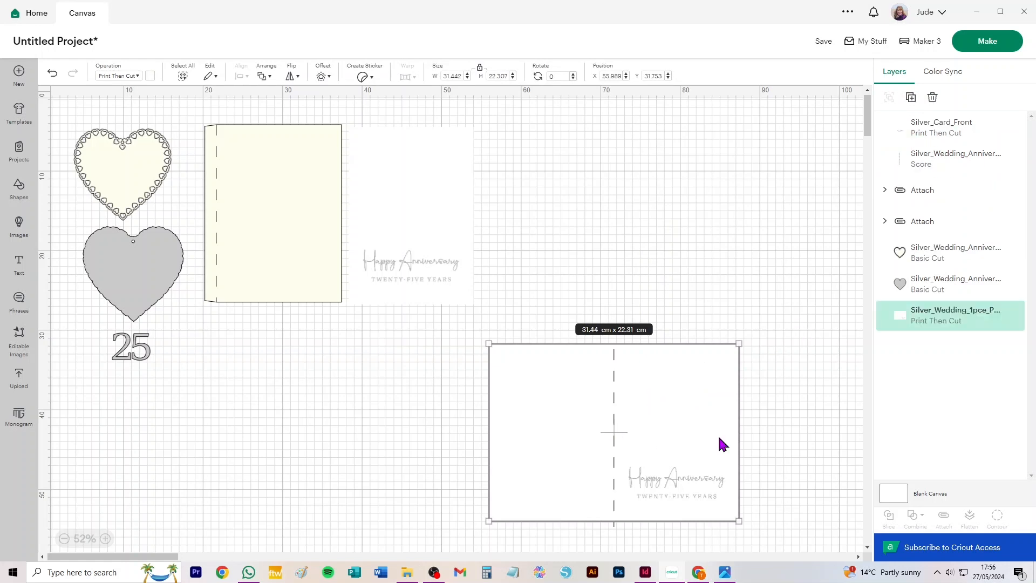
# Center the score line and the one-piece graphic on each other, and attach them
pyautogui.moveTo(776, 323); pyautogui.dragTo(469, 550)
pyautogui.click(238, 76)
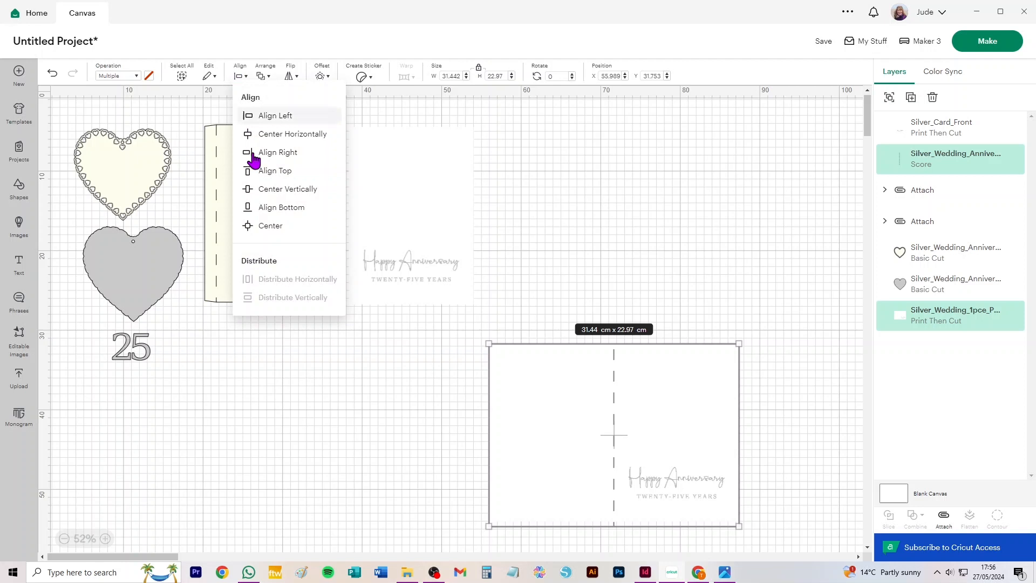
pyautogui.click(260, 229)
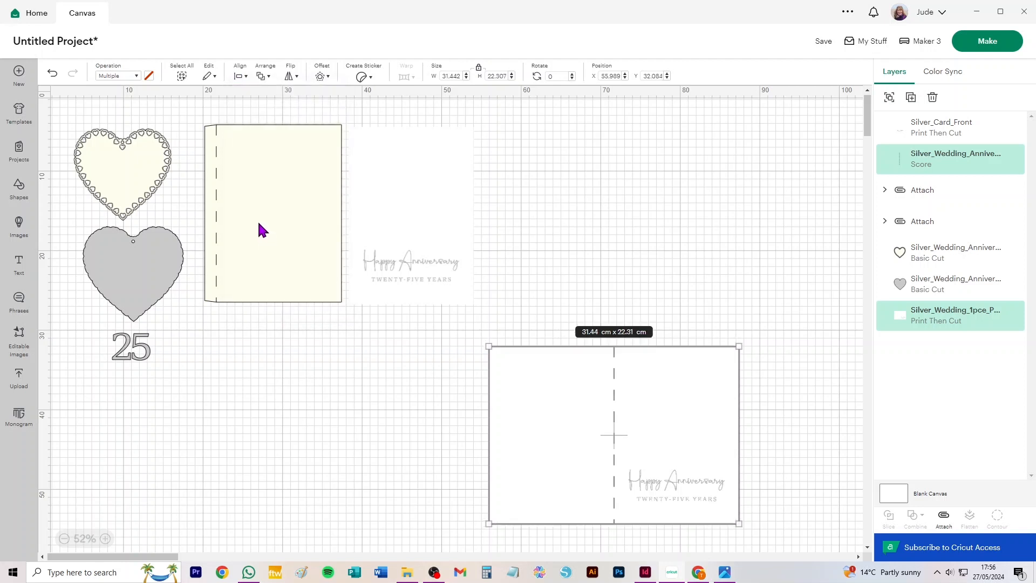
pyautogui.click(949, 521)
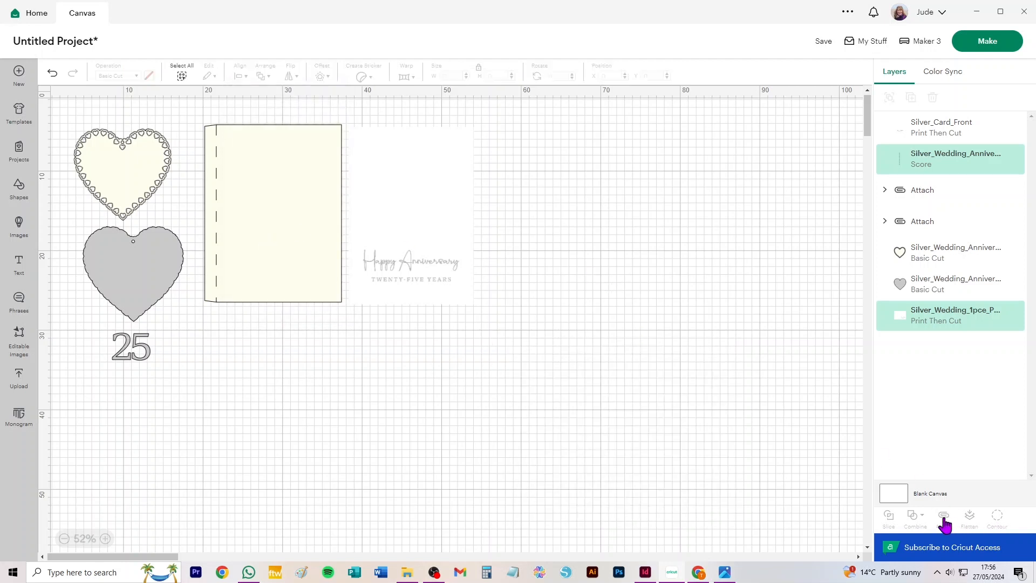
# Move the attached one-piece card up, leaving a gap beside the separate card front graphic
pyautogui.click(604, 250)
pyautogui.moveTo(671, 429); pyautogui.dragTo(678, 246)
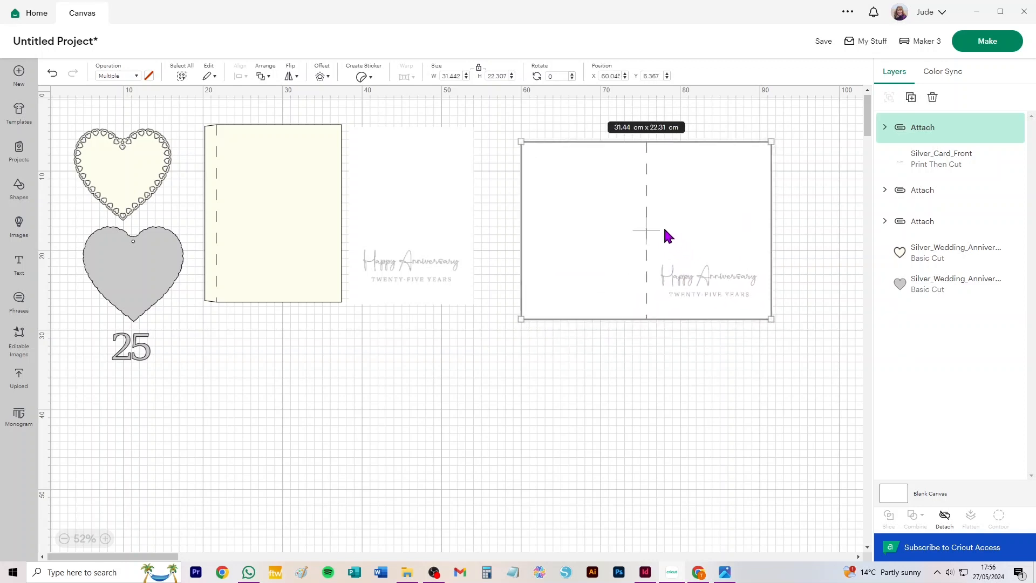
pyautogui.moveTo(656, 207)
pyautogui.mouseDown()
pyautogui.moveTo(655, 238)
pyautogui.moveTo(666, 212)
pyautogui.mouseUp()
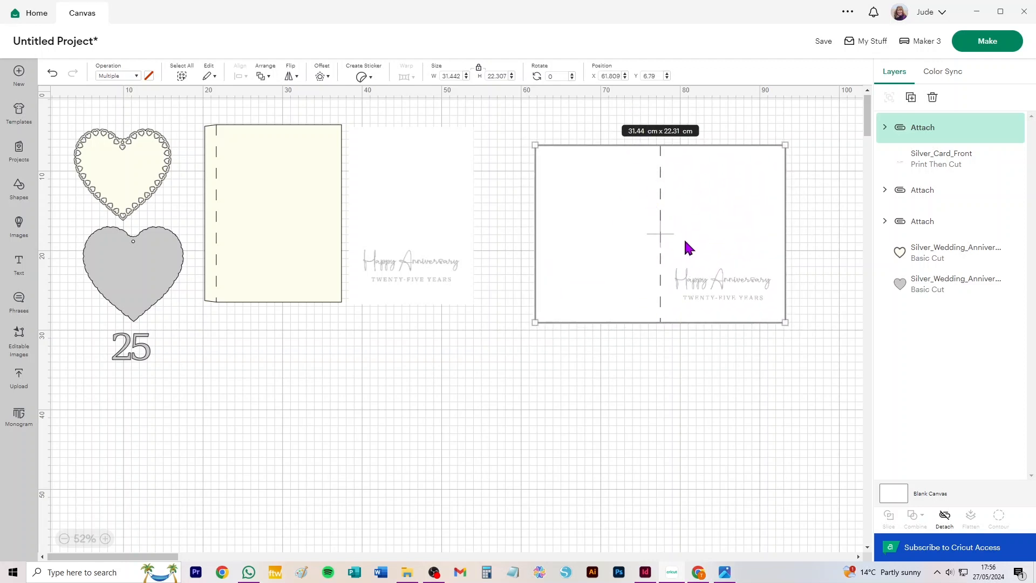
# Delete the attached one-piece card, open the mat preparation, and set the Print Then Cut material size to 21 cm x 29.7 cm (A4)
pyautogui.press('Delete')
pyautogui.click(977, 48)
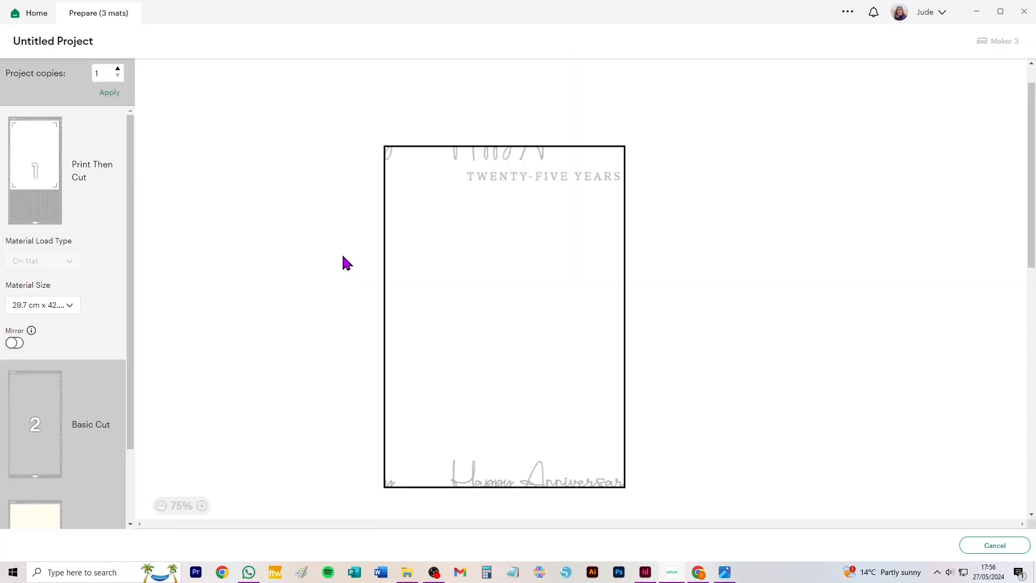
pyautogui.click(47, 305)
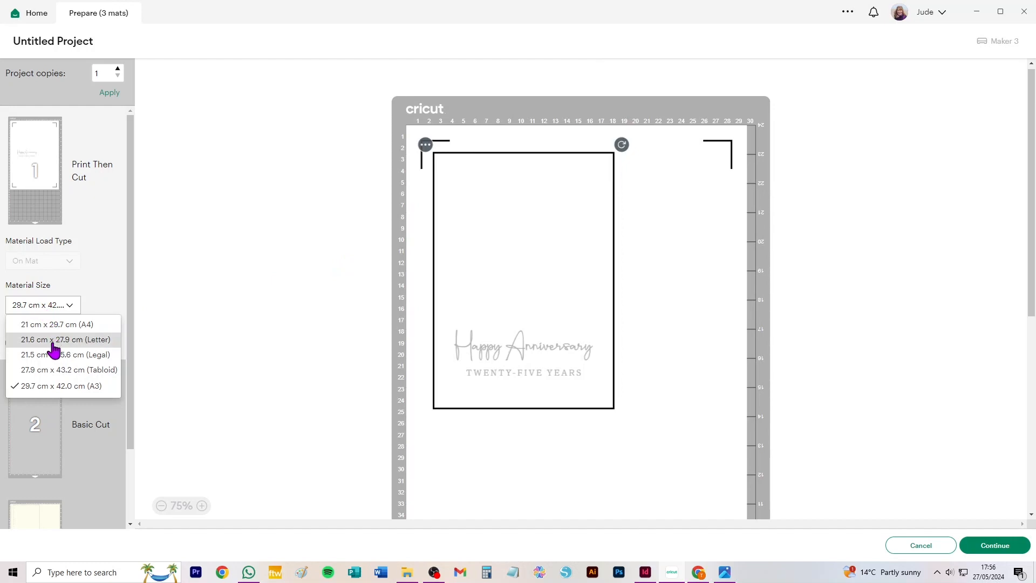
pyautogui.click(51, 324)
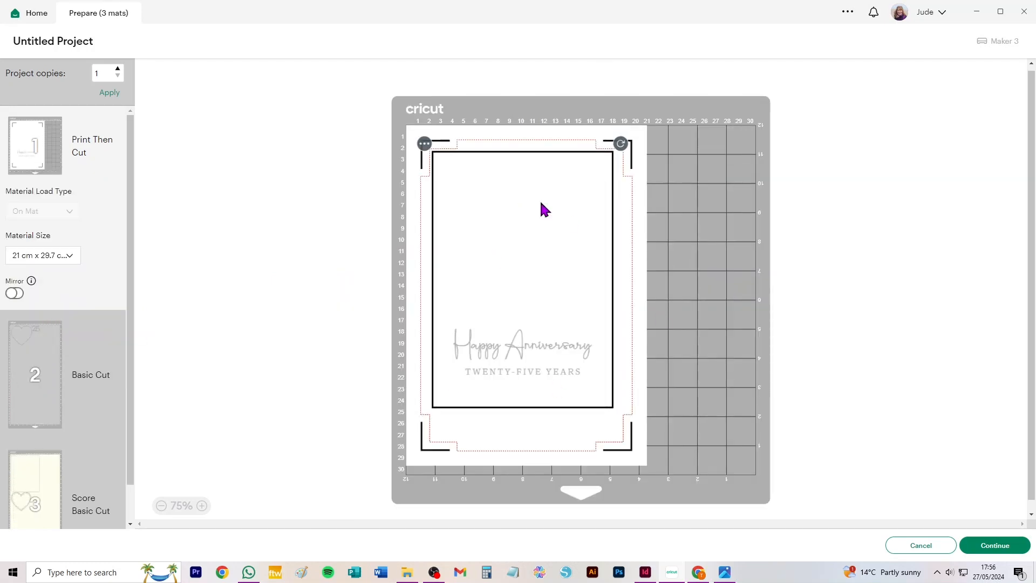
# Set the material size of the grey Basic Cut mat to 14.8 cm x 21 cm
pyautogui.click(41, 361)
pyautogui.click(61, 388)
pyautogui.click(57, 405)
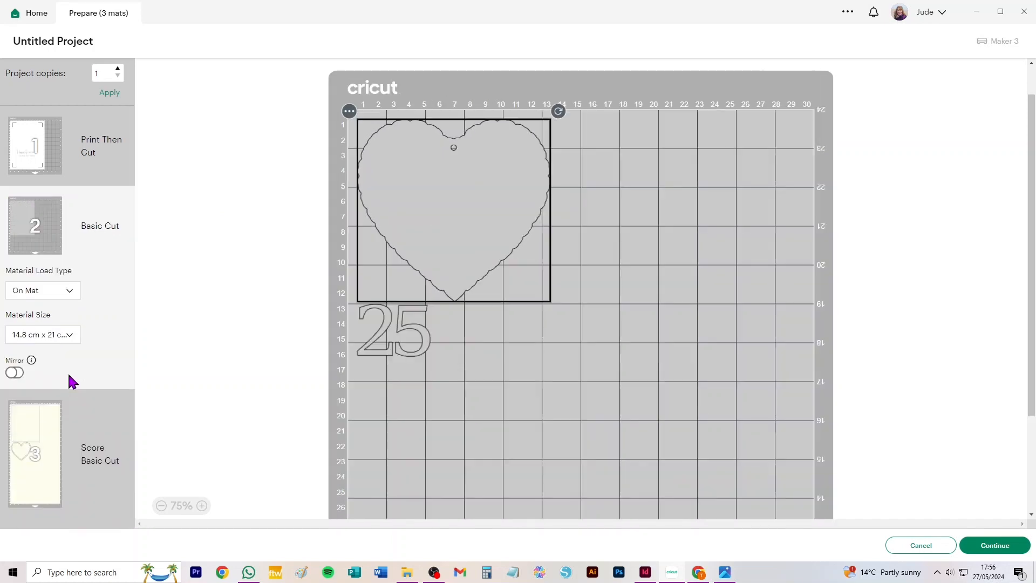
# Set the Score and Basic Cut mat to 30.5 cm x 30.5 cm, then cancel the preparation and restore the deleted one-piece card
pyautogui.click(45, 415)
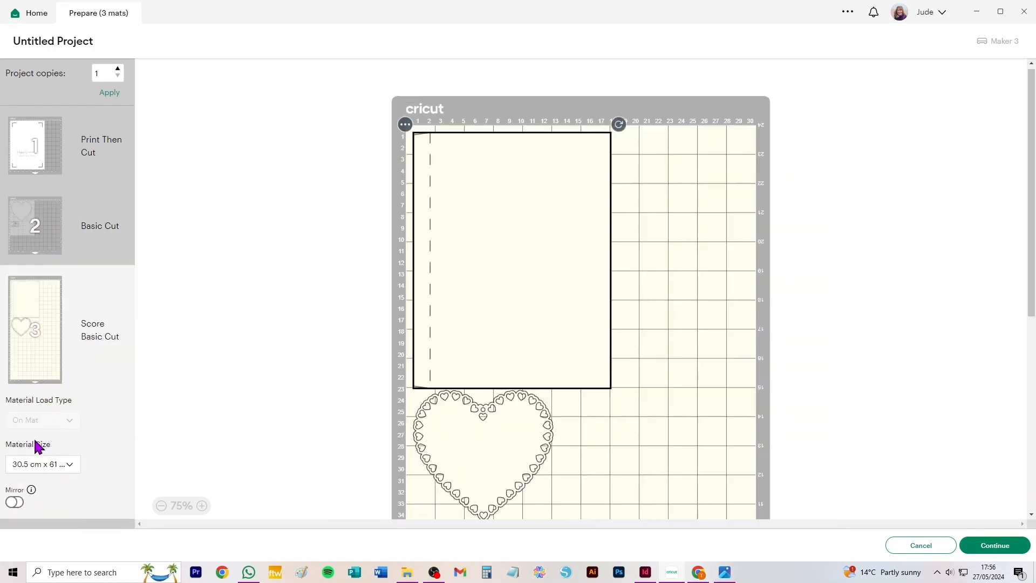
pyautogui.click(53, 466)
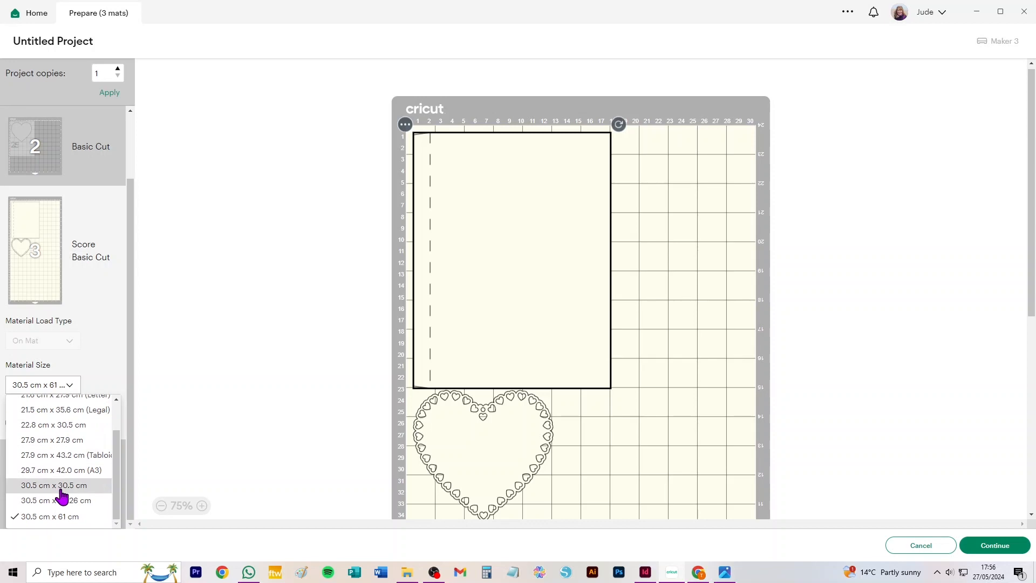
pyautogui.click(59, 487)
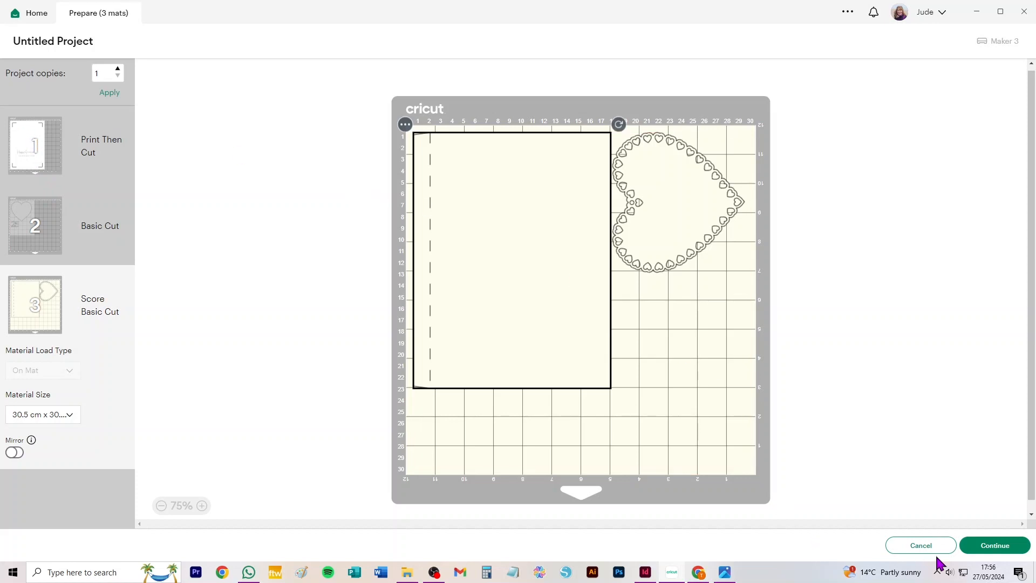
pyautogui.click(922, 543)
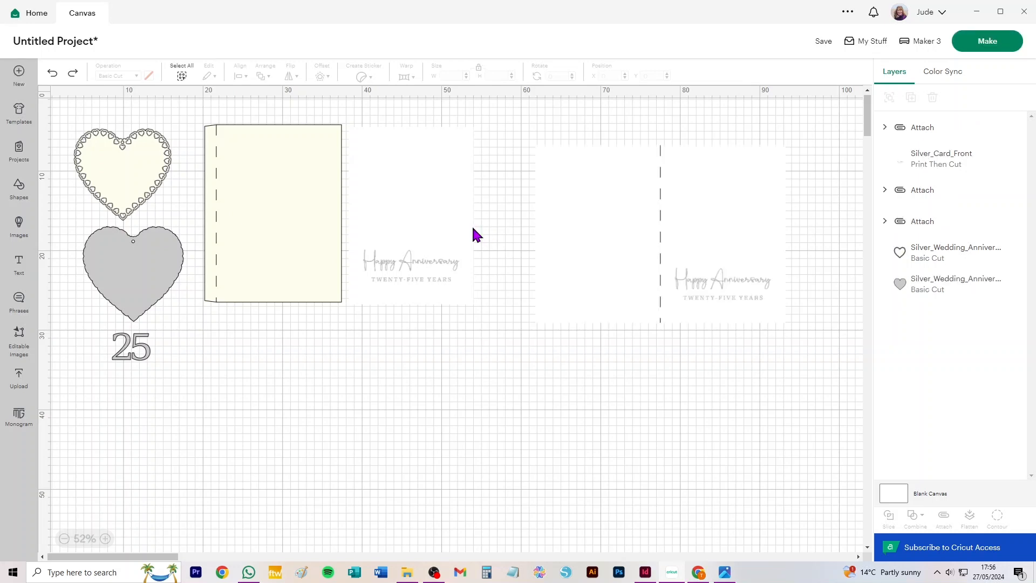
# Delete the cream card base and separate card front, and set the Print Then Cut mat's material size to 27.9 cm x 43.2 cm (Tabloid)
pyautogui.moveTo(495, 125); pyautogui.dragTo(225, 325)
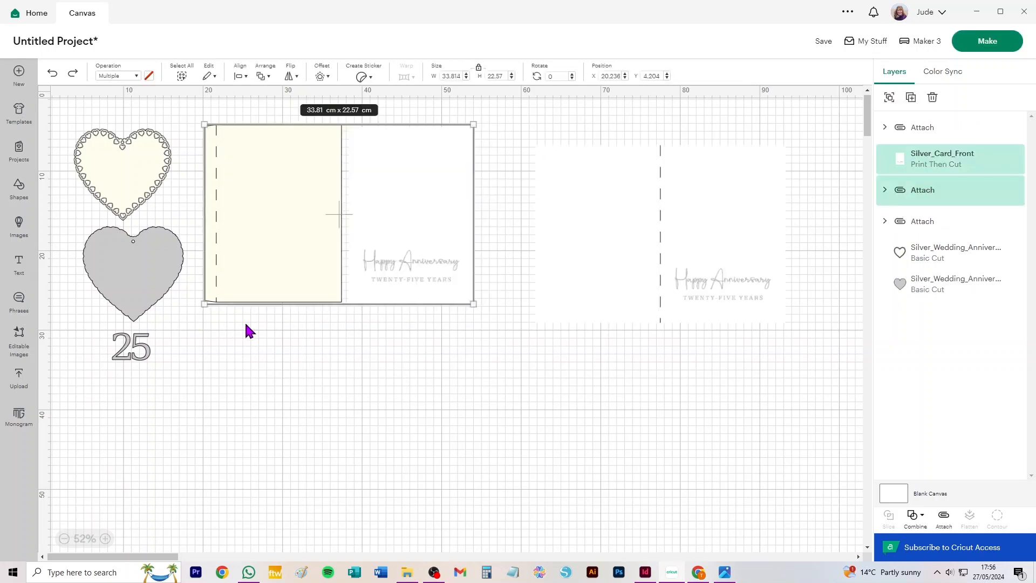
pyautogui.press('Delete')
pyautogui.click(987, 42)
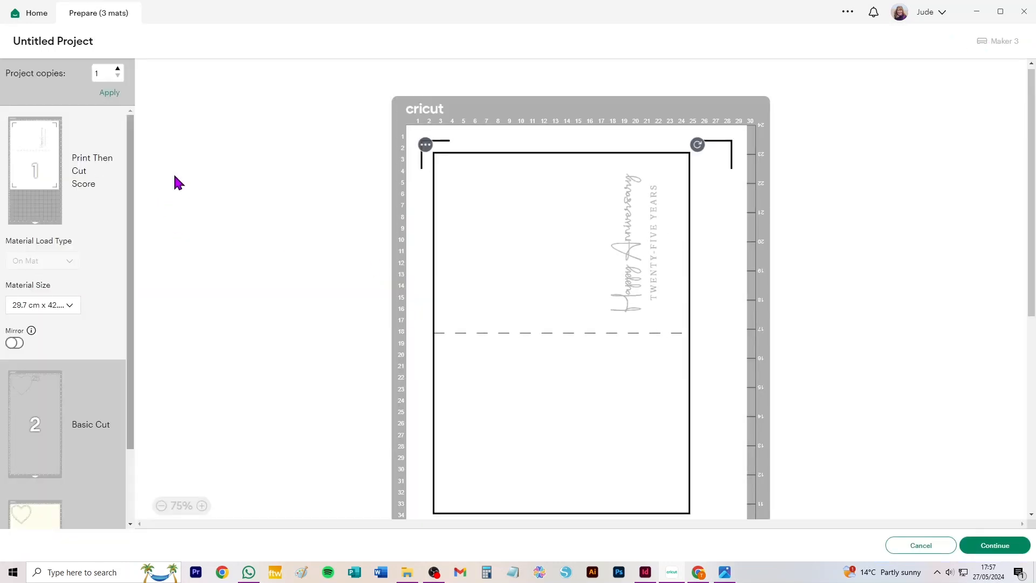
pyautogui.click(50, 306)
pyautogui.click(54, 325)
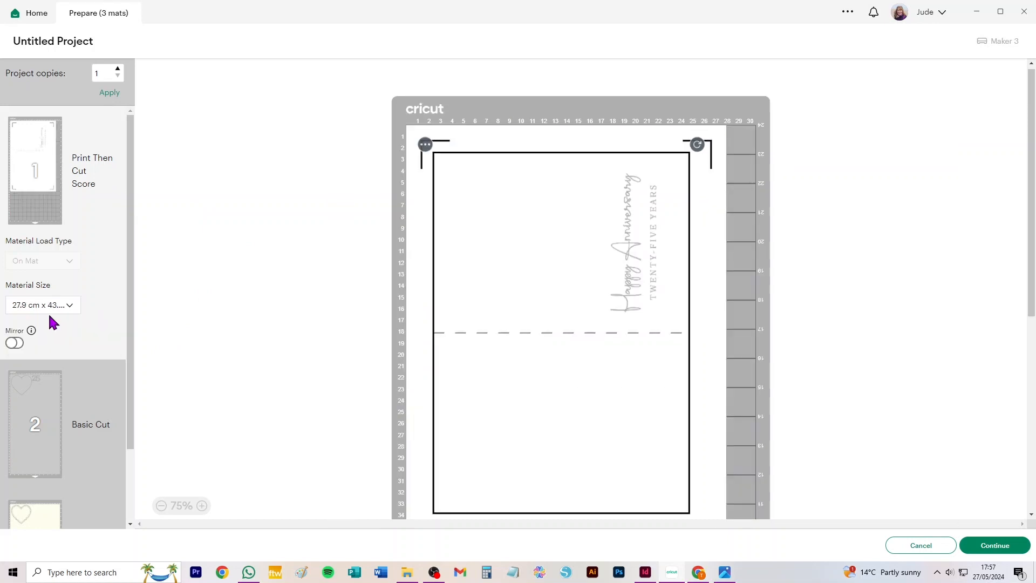
pyautogui.scroll(-3, 696, 314)
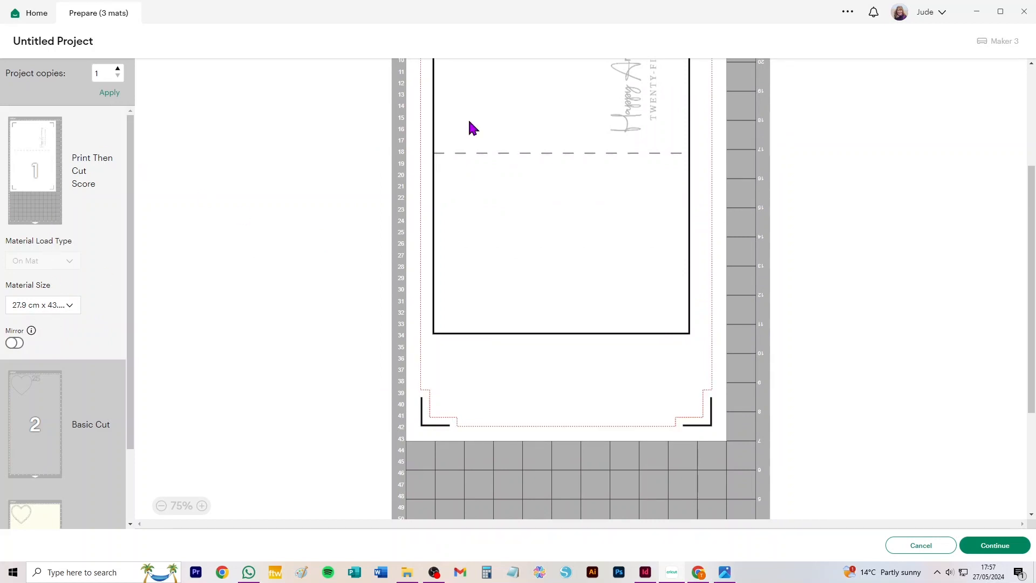
pyautogui.click(50, 309)
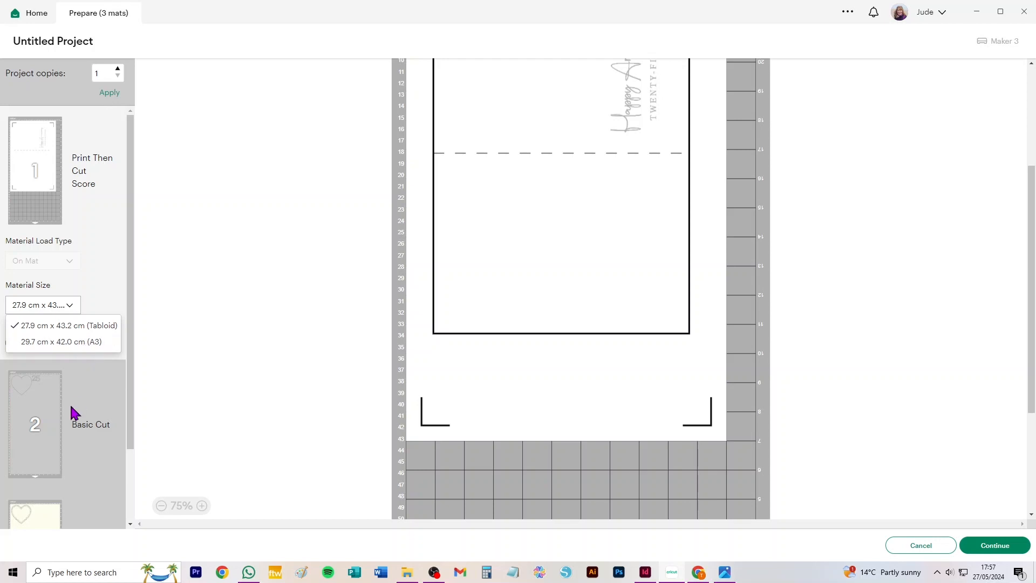
# Review the grey and cream Basic Cut mats holding the heart pieces
pyautogui.click(42, 393)
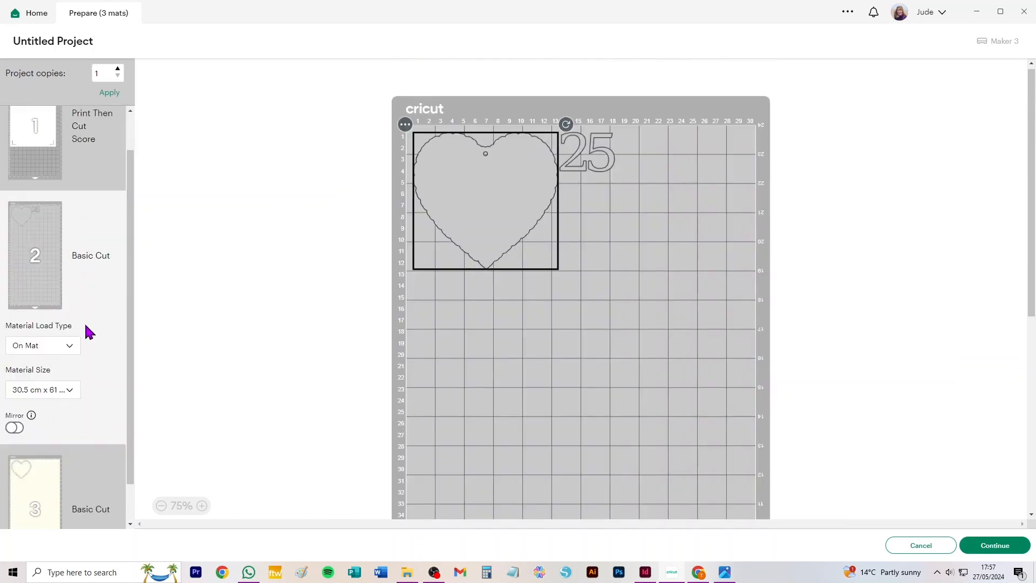
pyautogui.scroll(-1, 102, 376)
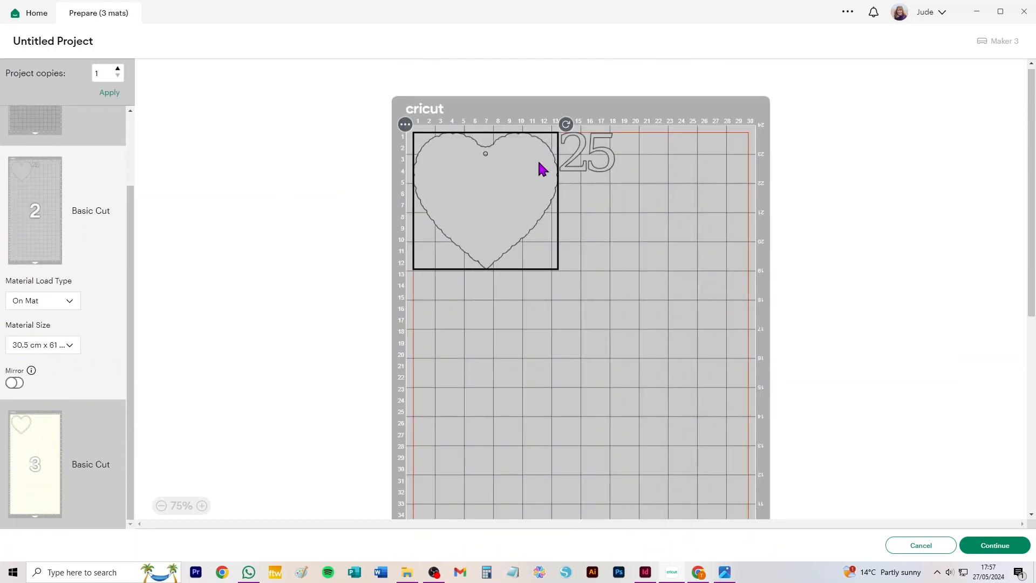
pyautogui.click(43, 435)
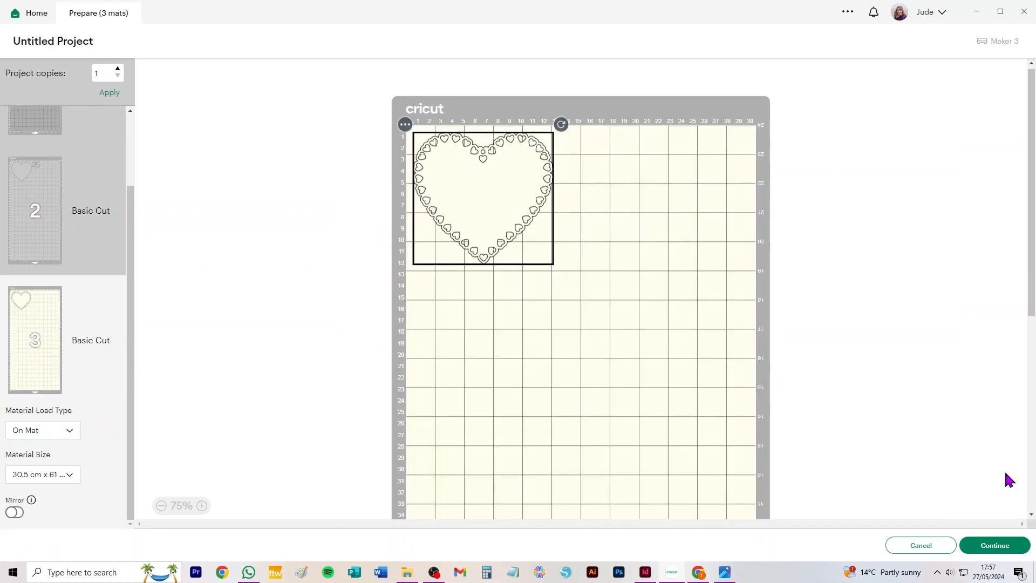
# Cancel the mat preparation and move the attached one-piece card next to the hearts
pyautogui.click(936, 548)
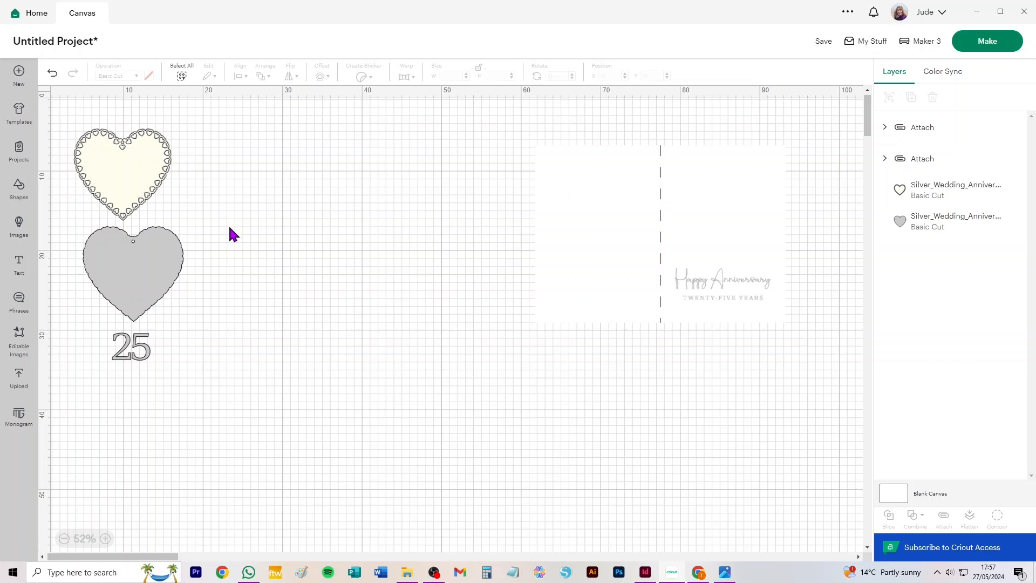
pyautogui.moveTo(726, 216); pyautogui.dragTo(409, 204)
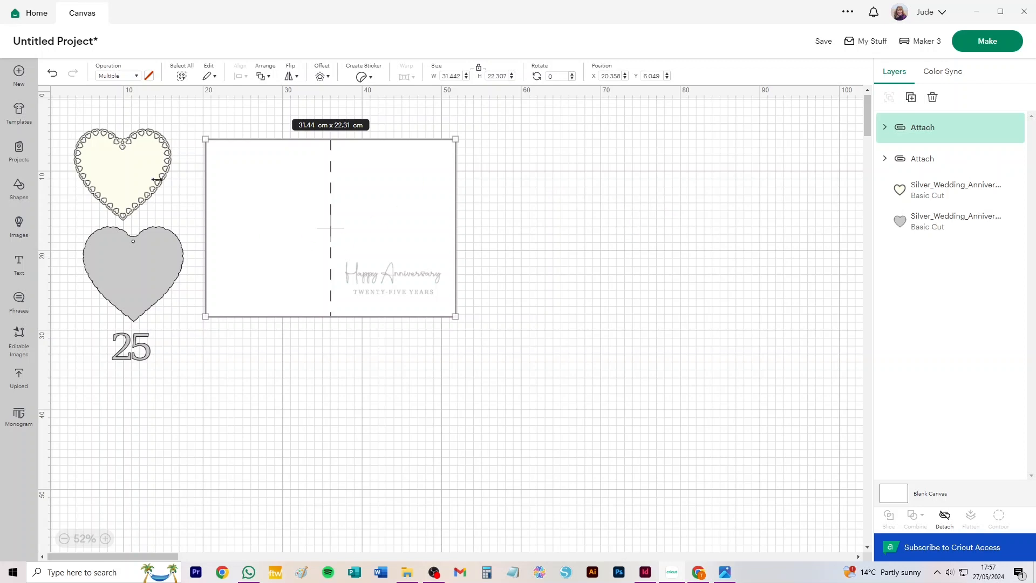
pyautogui.moveTo(245, 242)
pyautogui.mouseDown()
pyautogui.moveTo(245, 273)
pyautogui.moveTo(236, 236)
pyautogui.moveTo(249, 236)
pyautogui.mouseUp()
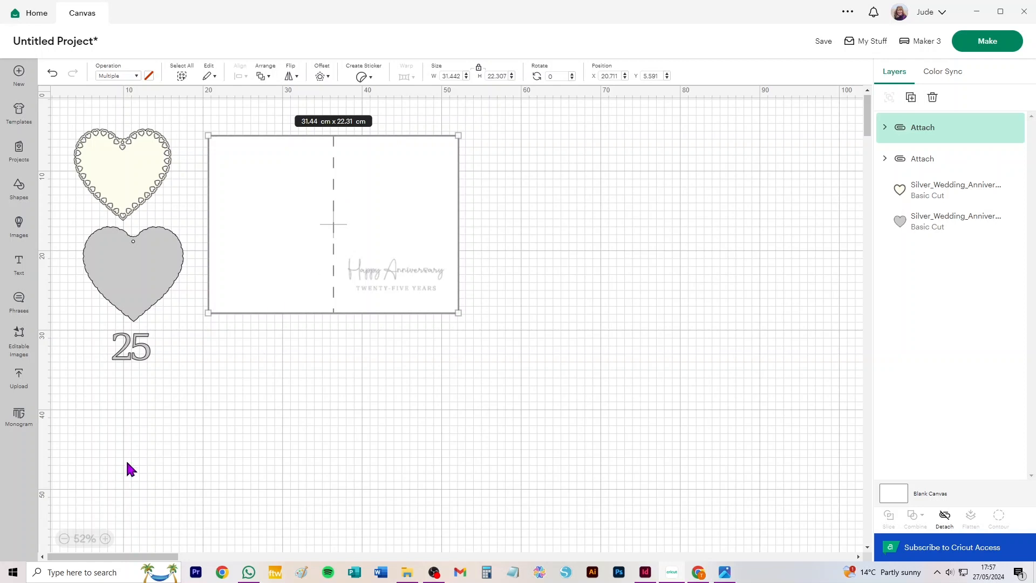
# Choose Silver_Inner.png from the Silver Wedding folder as a new image upload
pyautogui.click(19, 378)
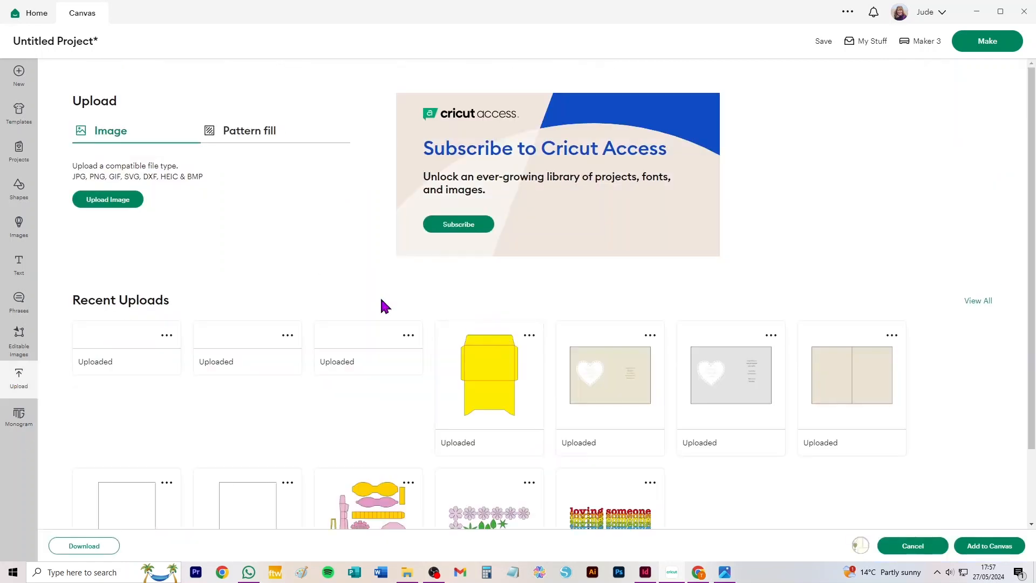
pyautogui.click(131, 200)
pyautogui.click(549, 326)
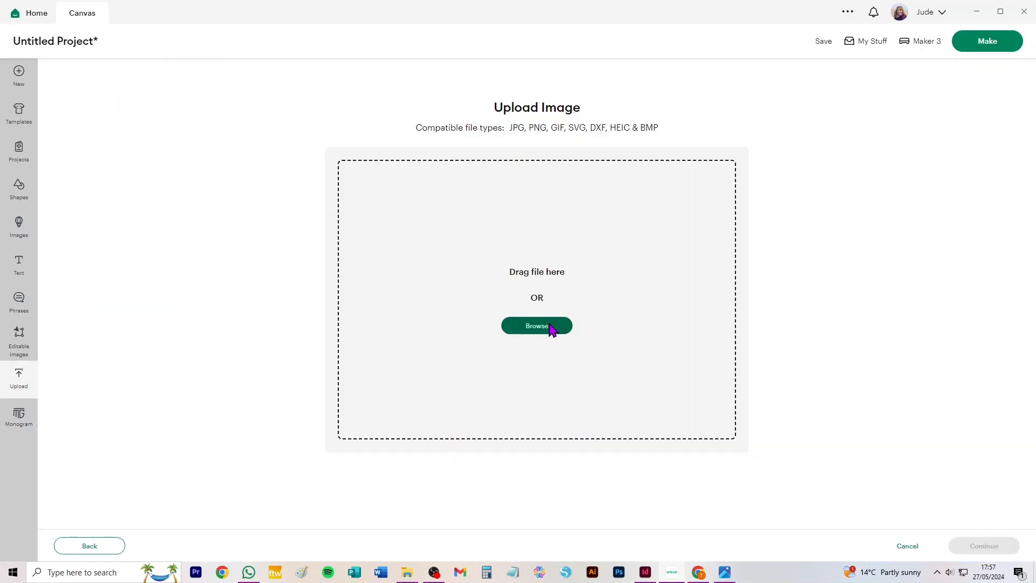
pyautogui.click(349, 97)
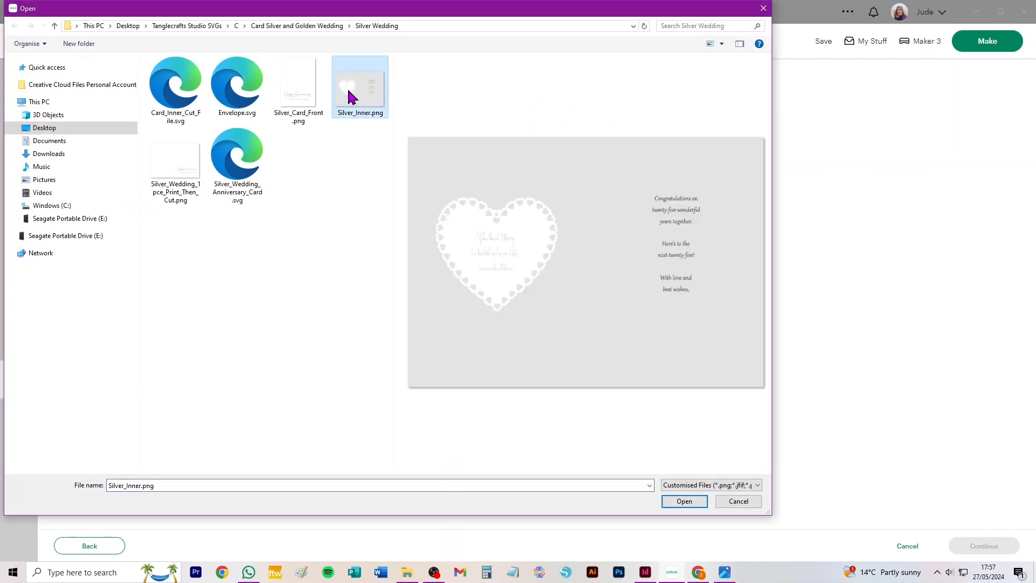
pyautogui.click(685, 501)
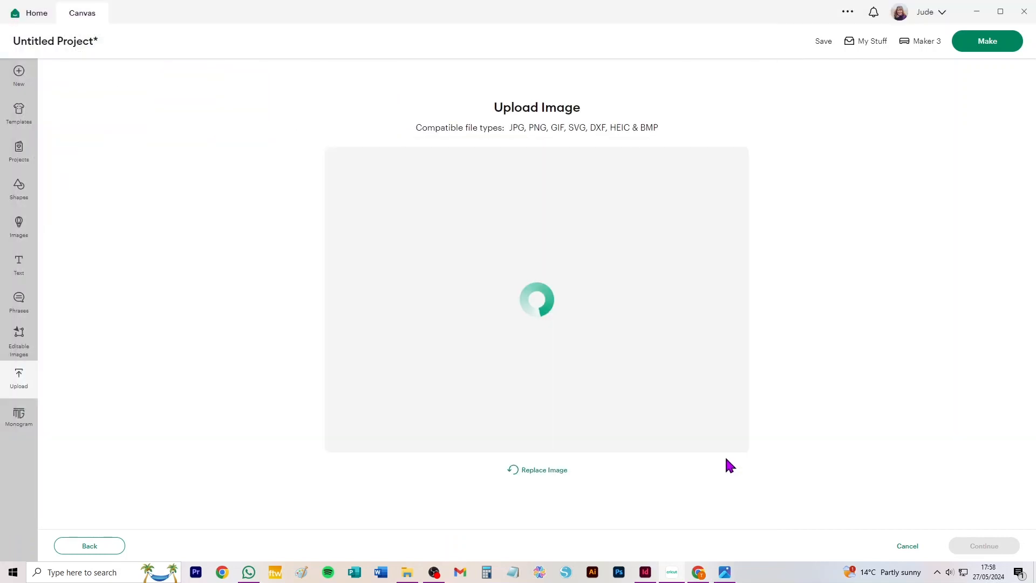
# Upload Silver_Inner as a Flat Graphic with its background kept, and place it on the canvas below the one-piece card
pyautogui.click(983, 547)
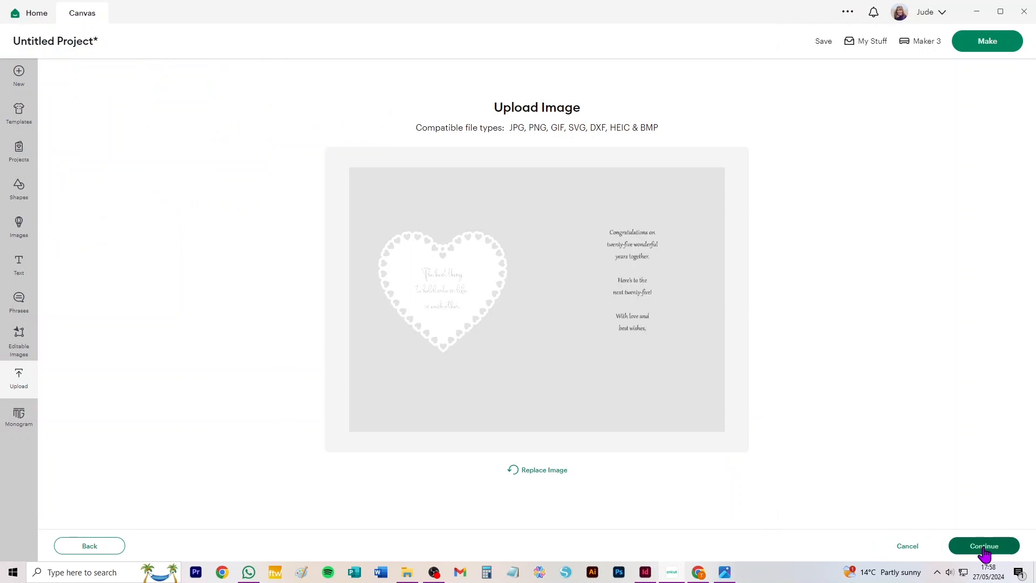
pyautogui.click(983, 546)
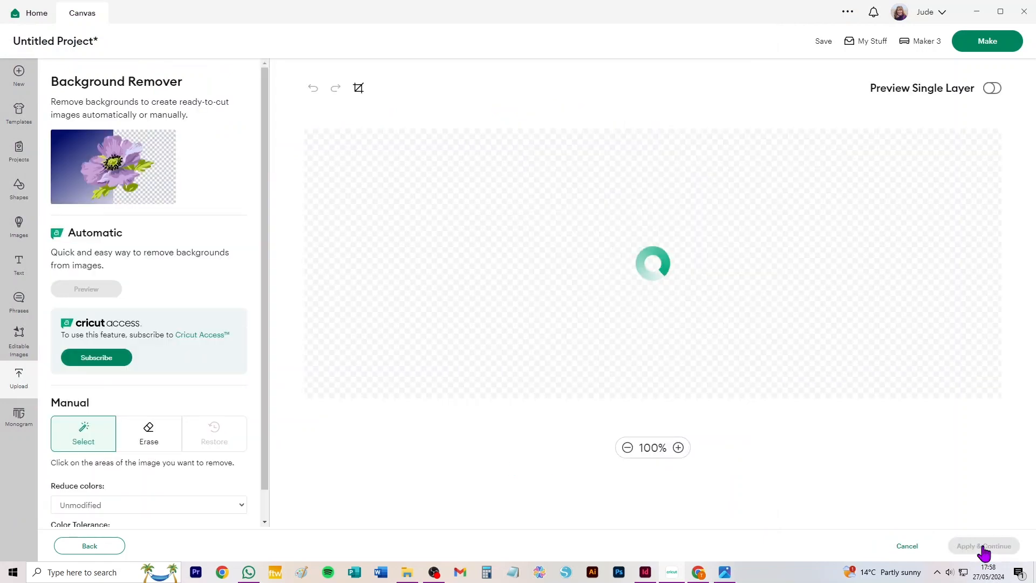
pyautogui.click(781, 283)
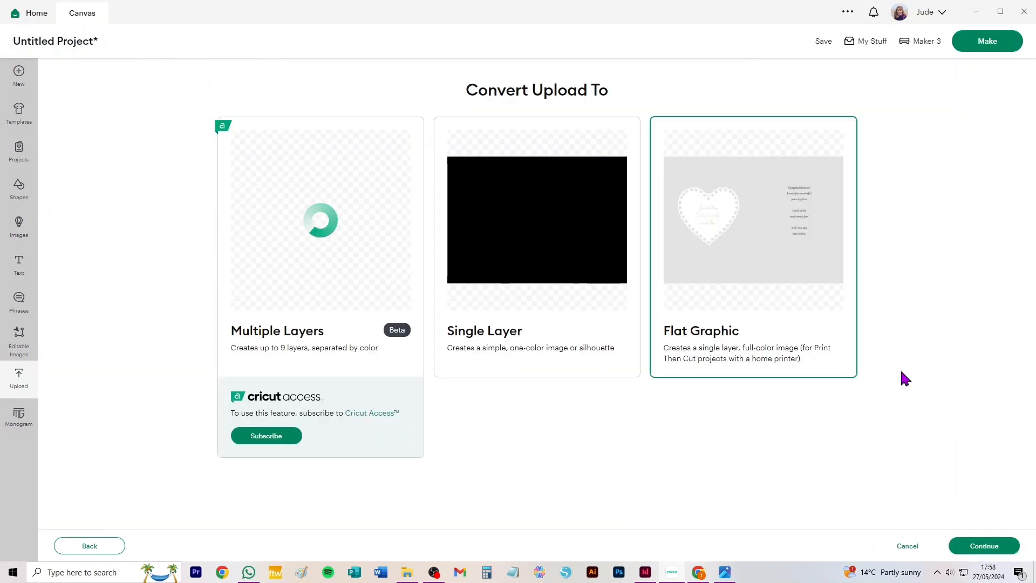
pyautogui.click(977, 547)
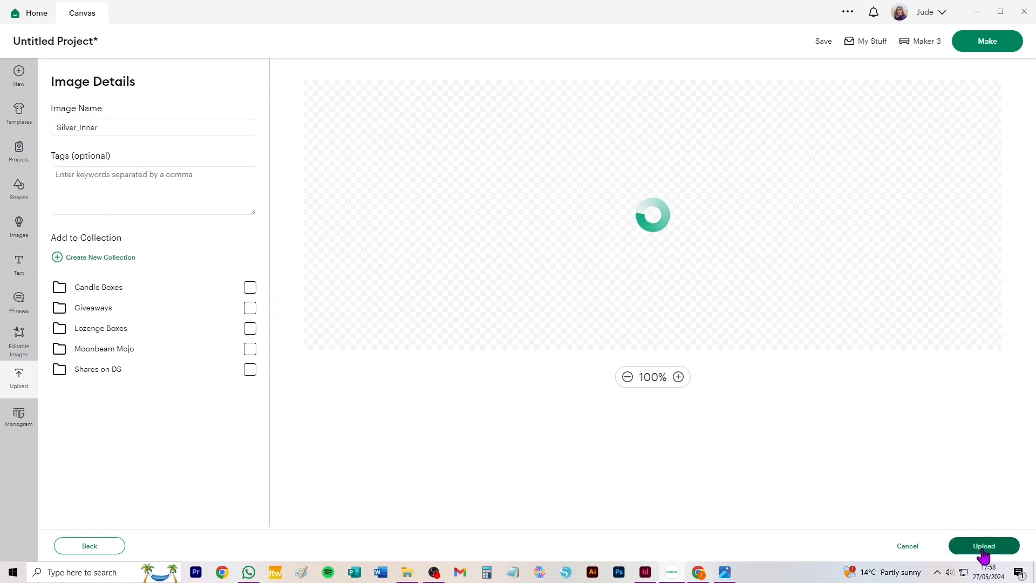
pyautogui.click(983, 546)
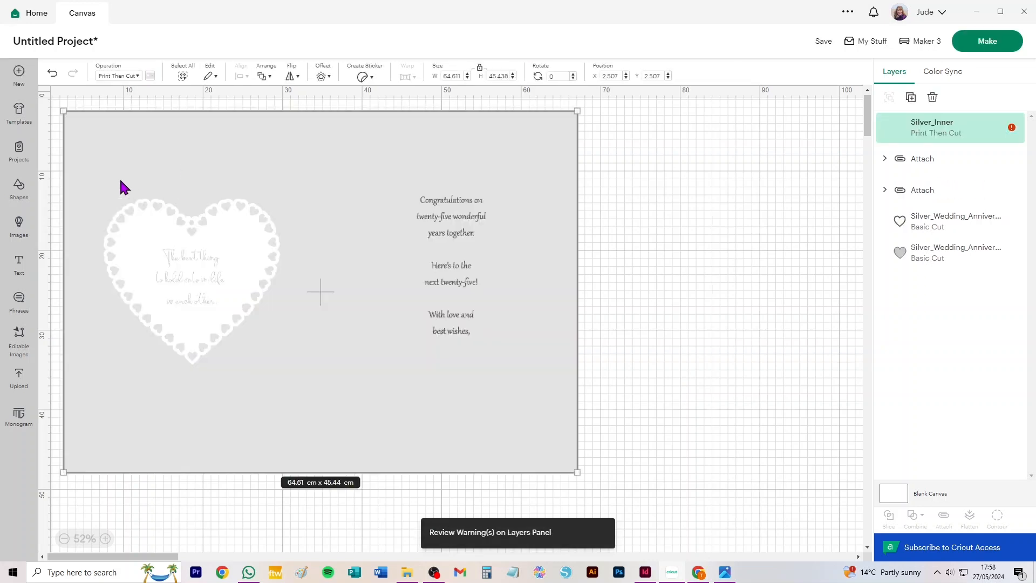
pyautogui.moveTo(121, 185); pyautogui.dragTo(407, 381)
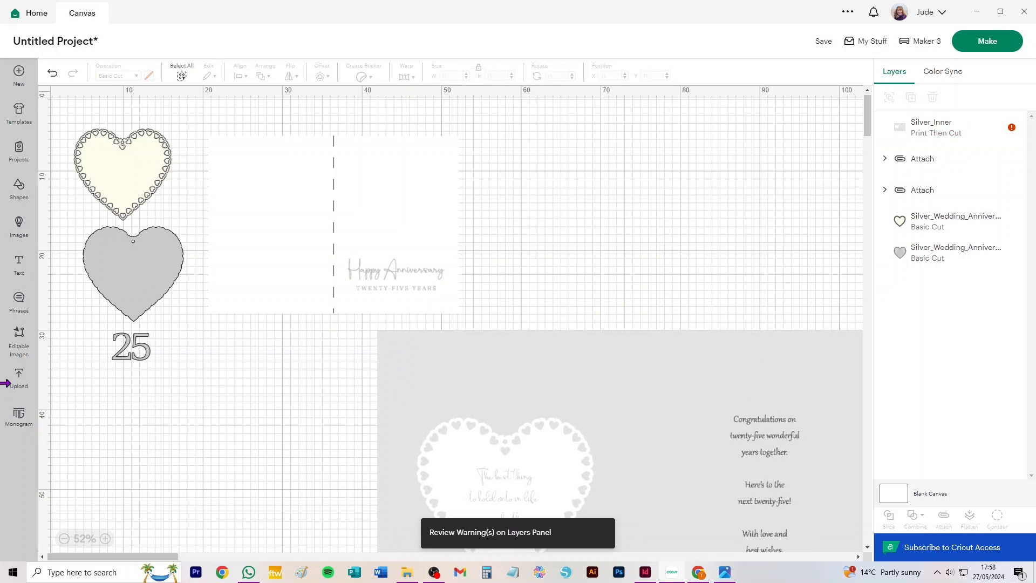
# Add the beige two-panel card inner cut file from the recent uploads to the canvas
pyautogui.click(19, 376)
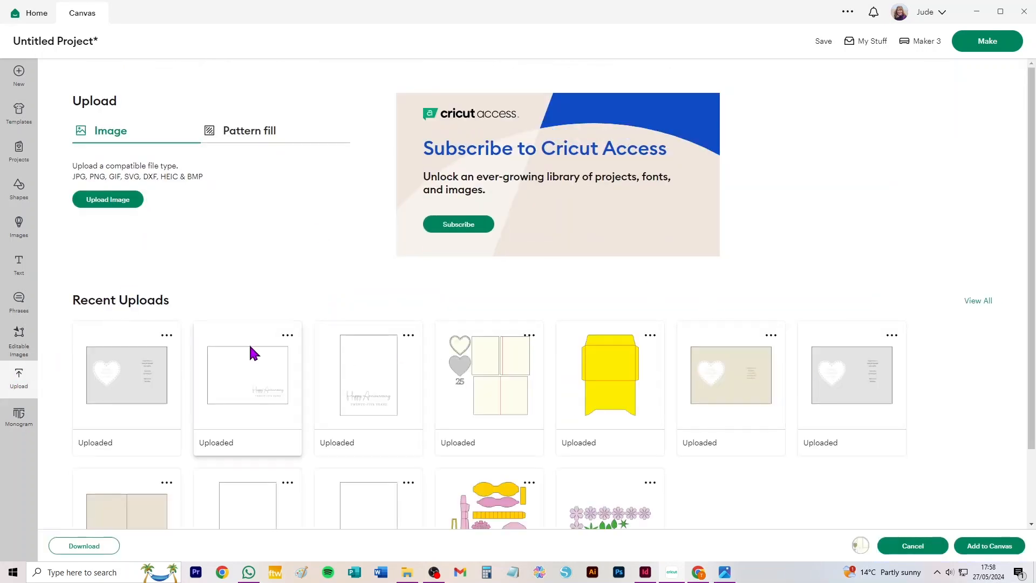
pyautogui.scroll(-2, 416, 447)
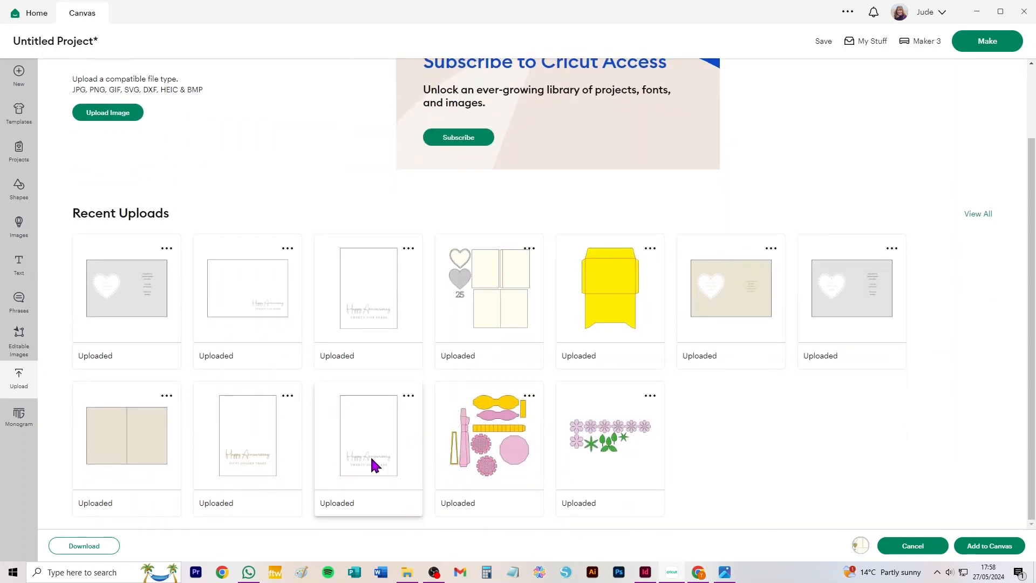
pyautogui.click(150, 438)
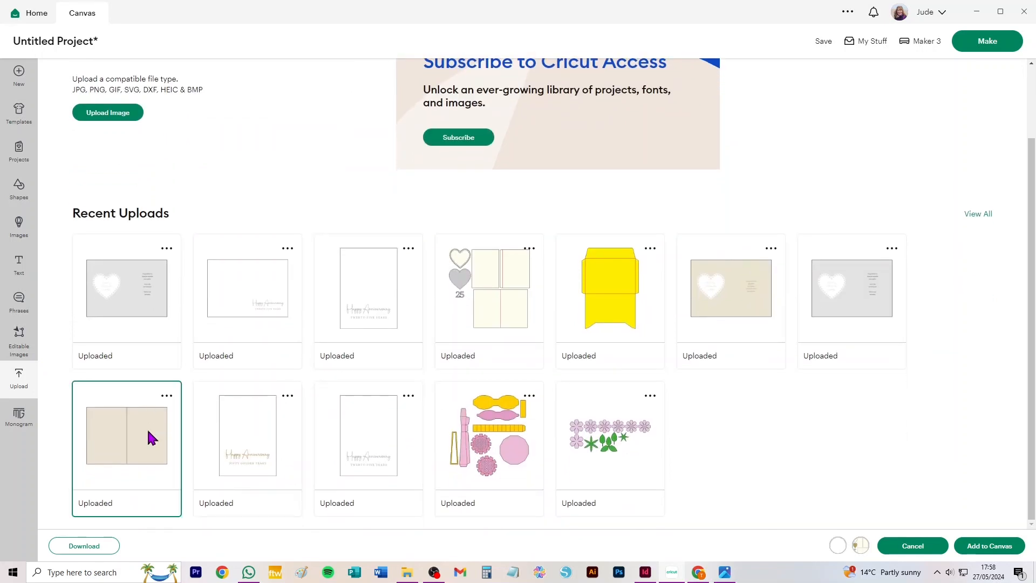
pyautogui.click(988, 546)
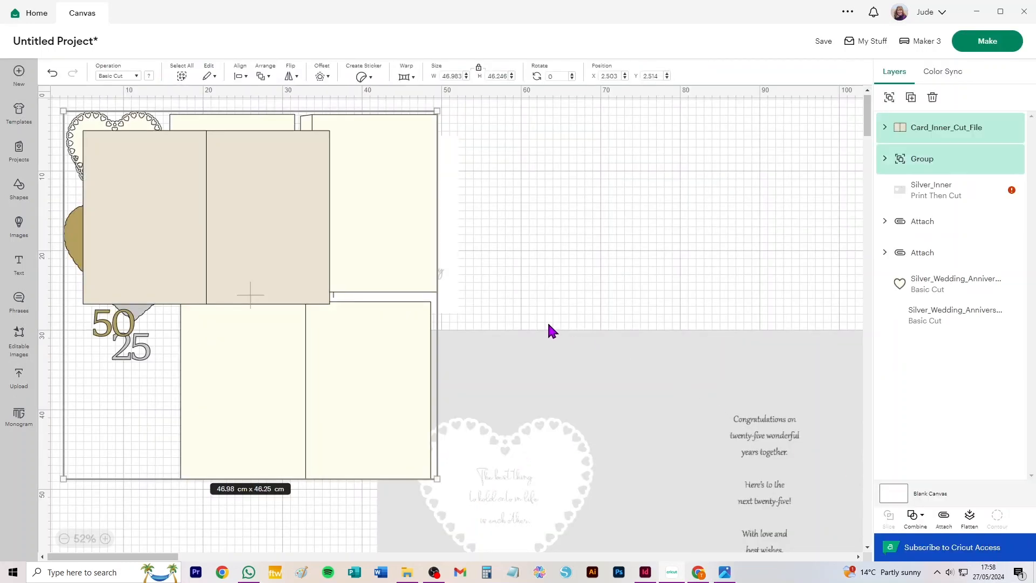
# Delete the unwanted golden wedding card group with the "50" from the canvas
pyautogui.click(464, 256)
pyautogui.click(393, 218)
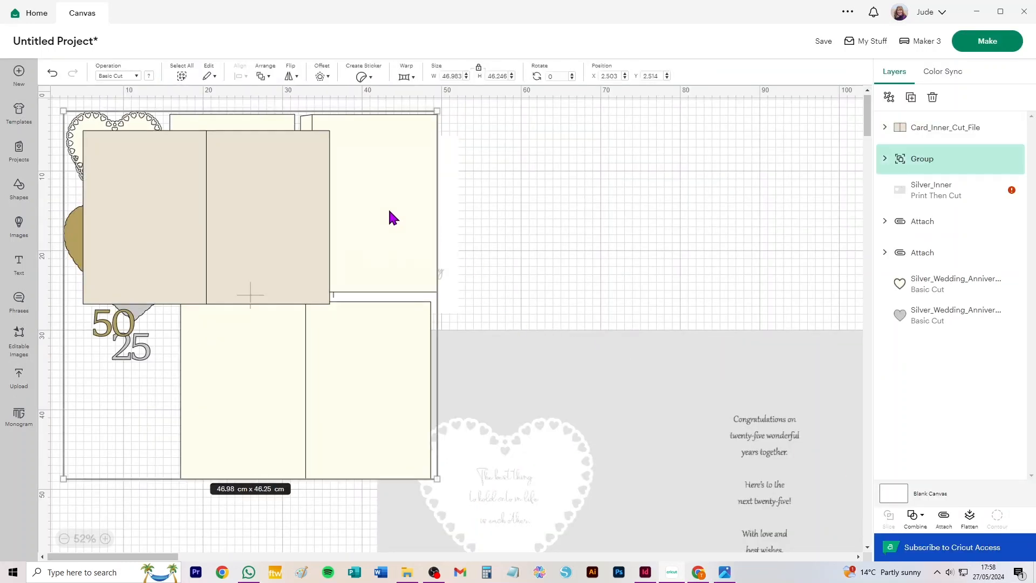
pyautogui.press('Delete')
# Position the card inner cut file below the "25", with the Silver_Inner graphic beside it
pyautogui.moveTo(257, 213); pyautogui.dragTo(246, 435)
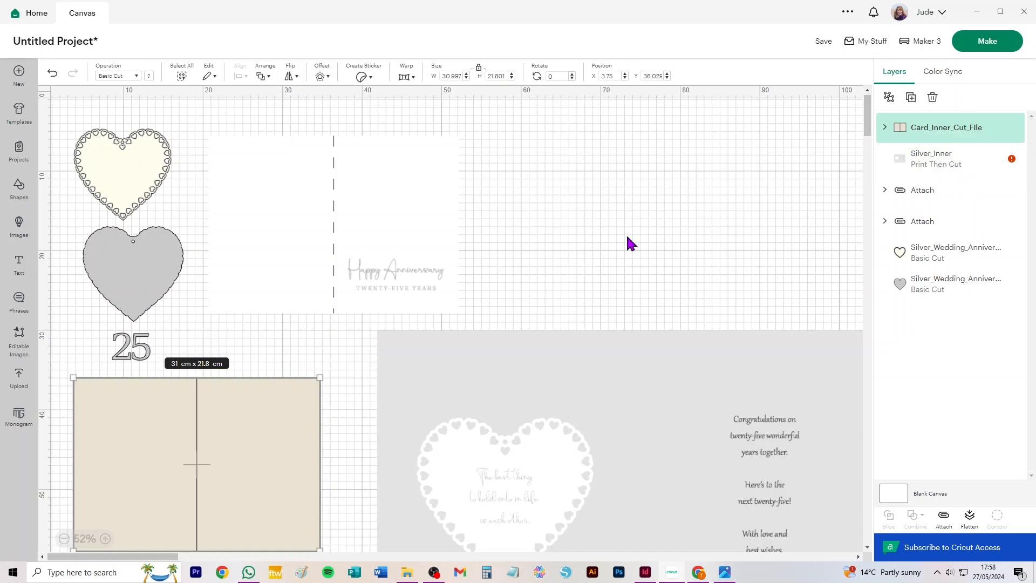
pyautogui.moveTo(487, 400); pyautogui.dragTo(465, 416)
pyautogui.moveTo(234, 428)
pyautogui.mouseDown()
pyautogui.moveTo(252, 429)
pyautogui.moveTo(244, 419)
pyautogui.mouseUp()
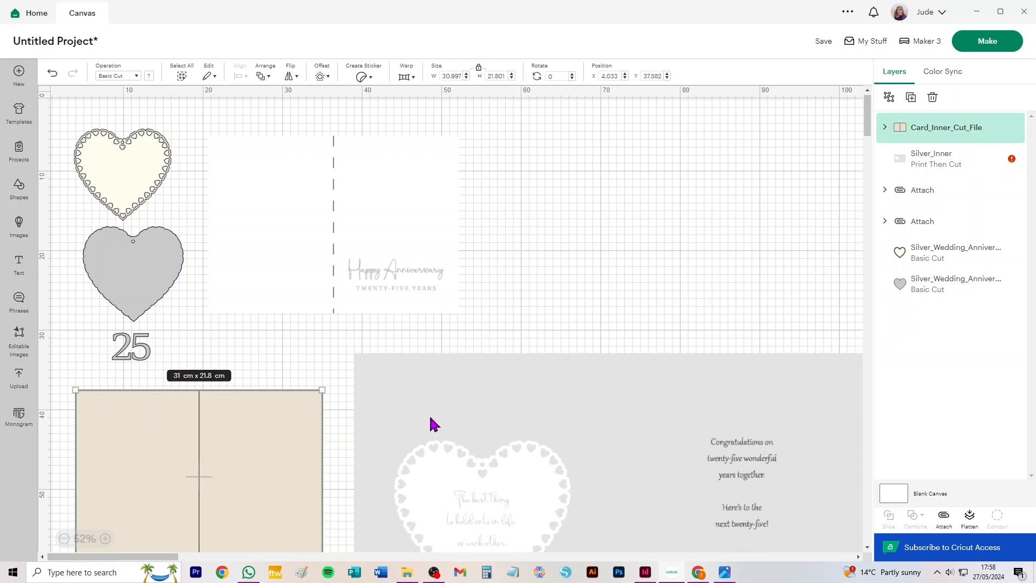
pyautogui.moveTo(195, 451)
pyautogui.mouseDown()
pyautogui.moveTo(280, 435)
pyautogui.moveTo(236, 426)
pyautogui.moveTo(196, 442)
pyautogui.mouseUp()
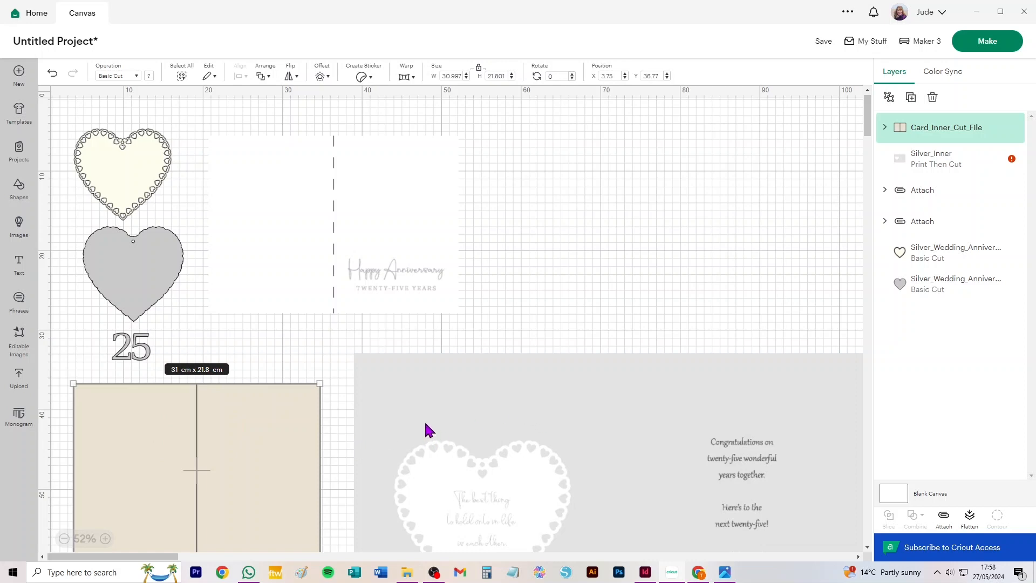
# Set the Silver_Inner graphic's width to 30.997 cm to match the card inner cut file
pyautogui.click(440, 425)
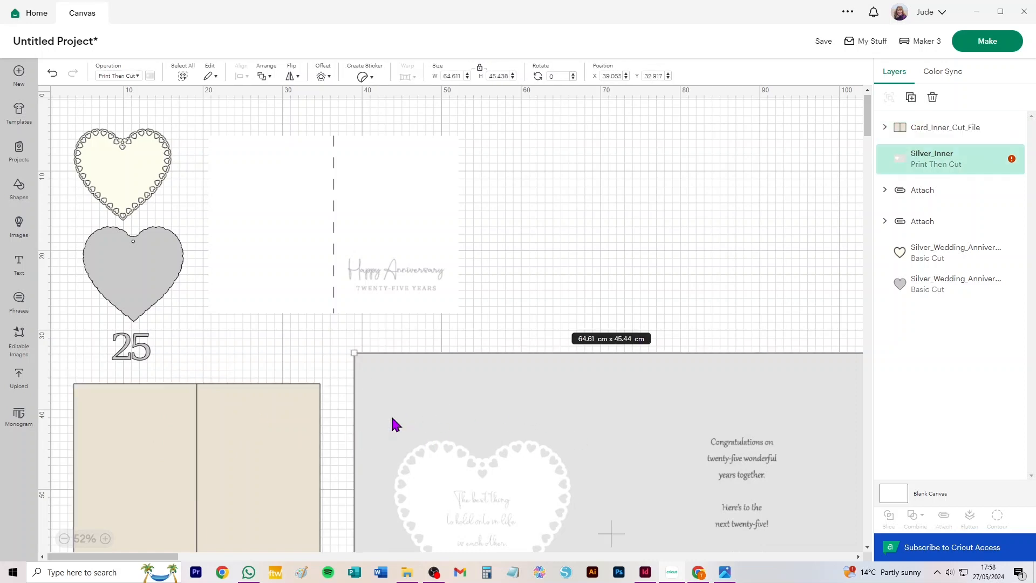
pyautogui.click(266, 423)
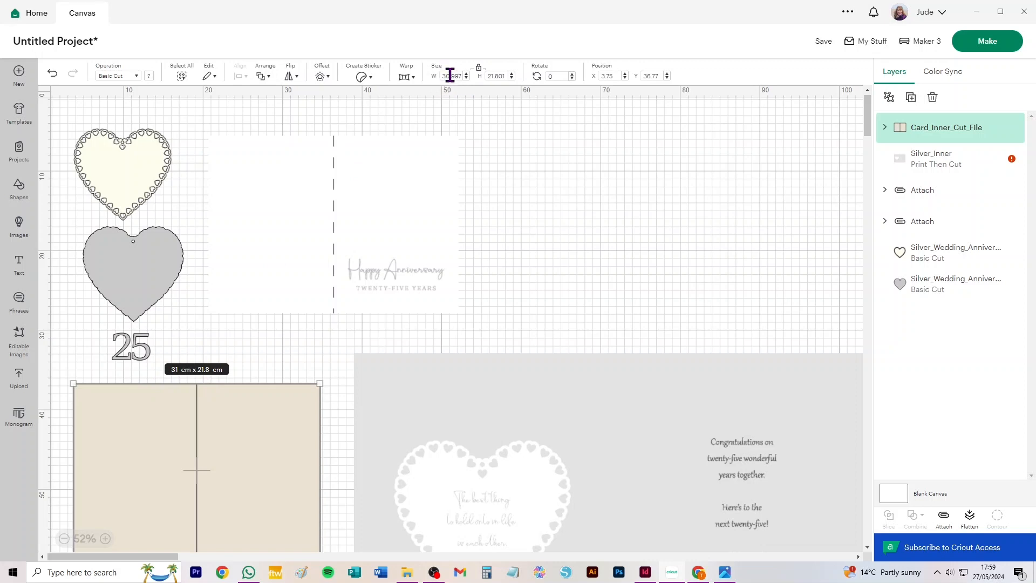
pyautogui.click(575, 397)
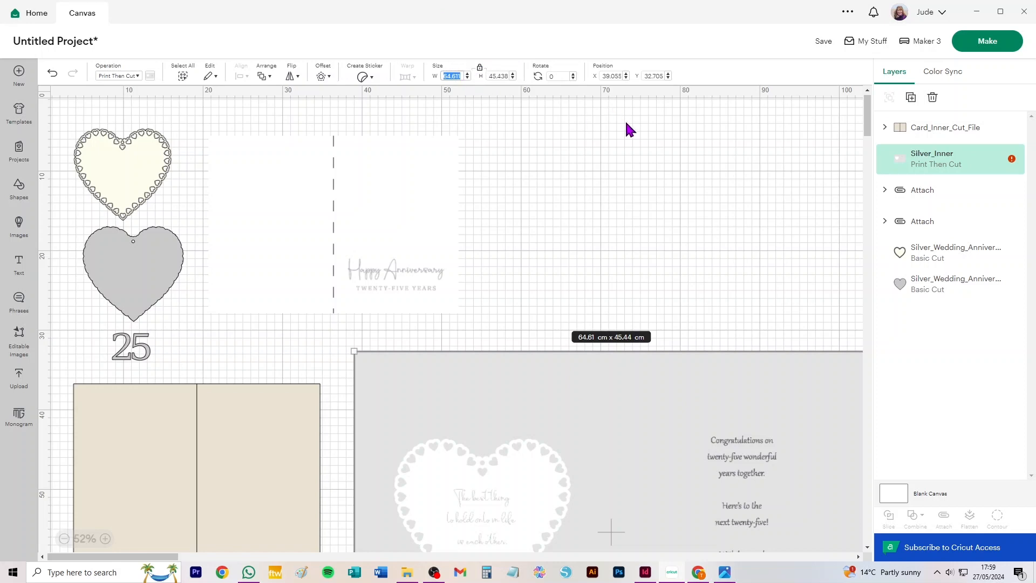
pyautogui.write('30.997')
pyautogui.press('Return')
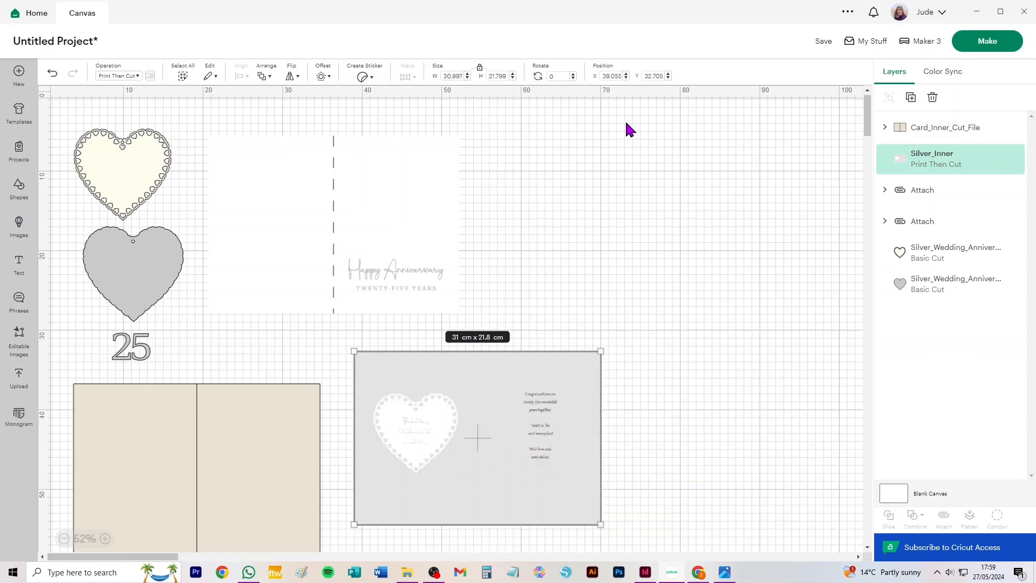
# Attach the parts of the beige card inner cut file together
pyautogui.click(241, 423)
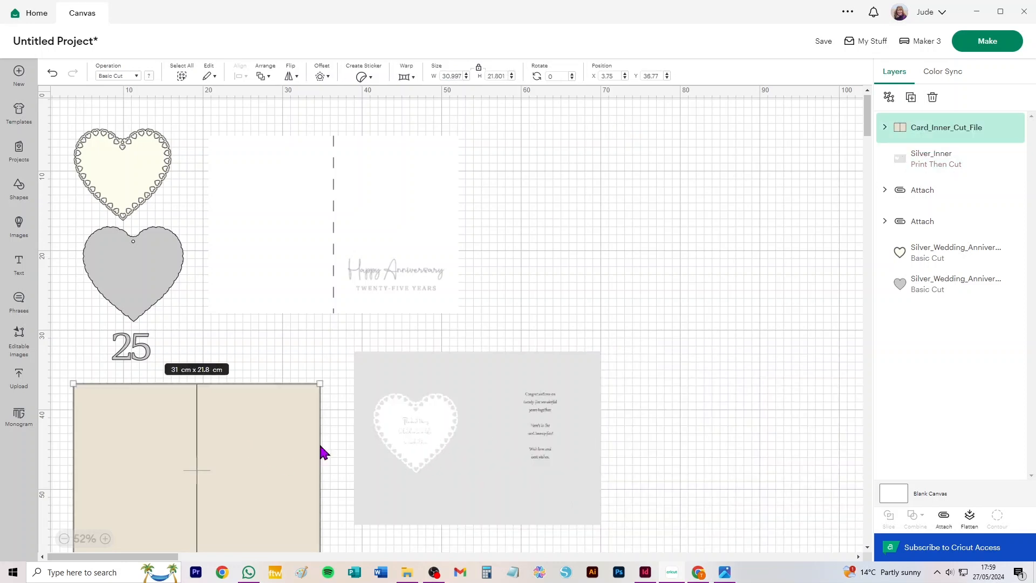
pyautogui.click(943, 519)
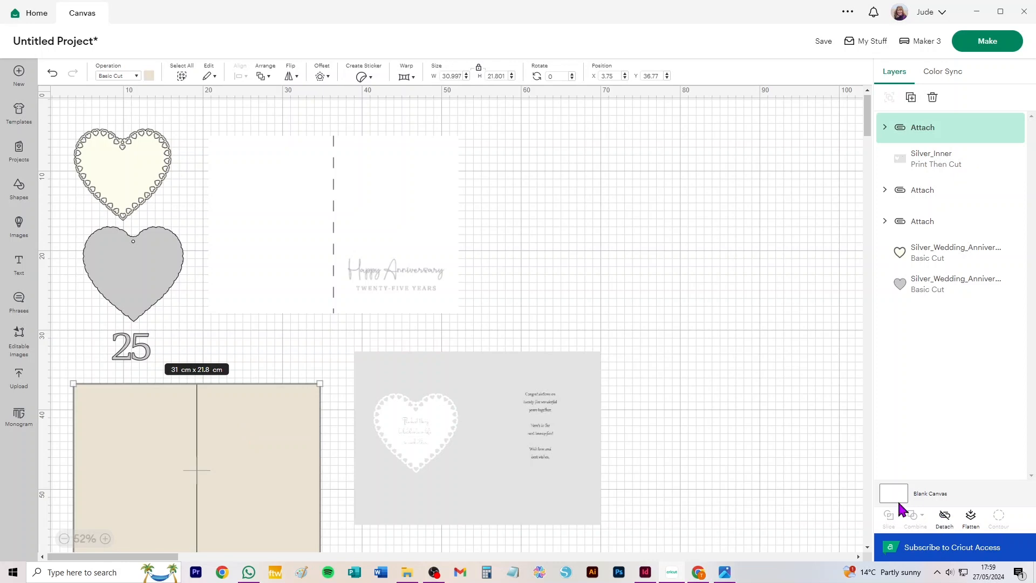
# Change the centre fold line of the beige card inner cut file to a Score line
pyautogui.click(885, 127)
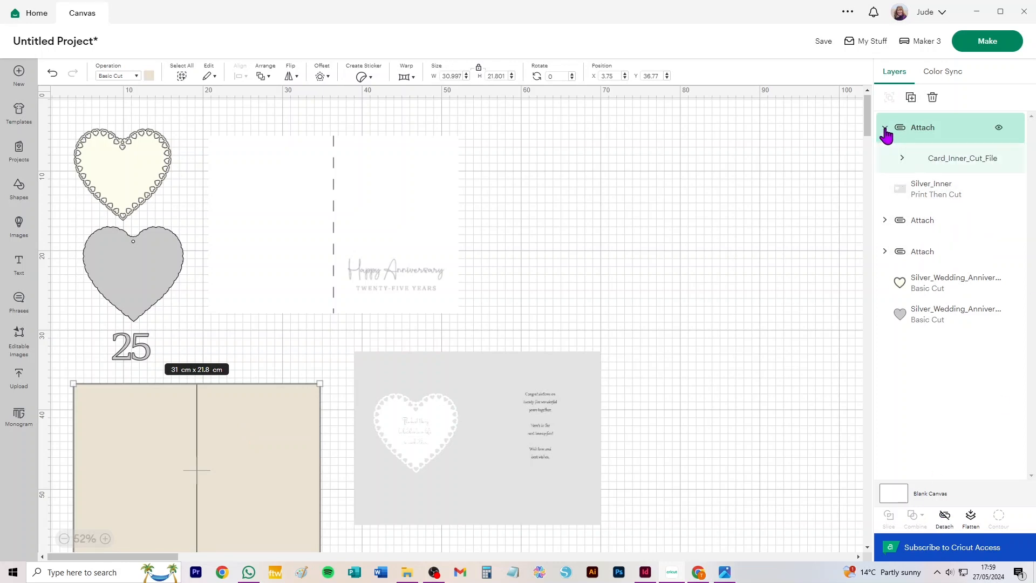
pyautogui.click(902, 158)
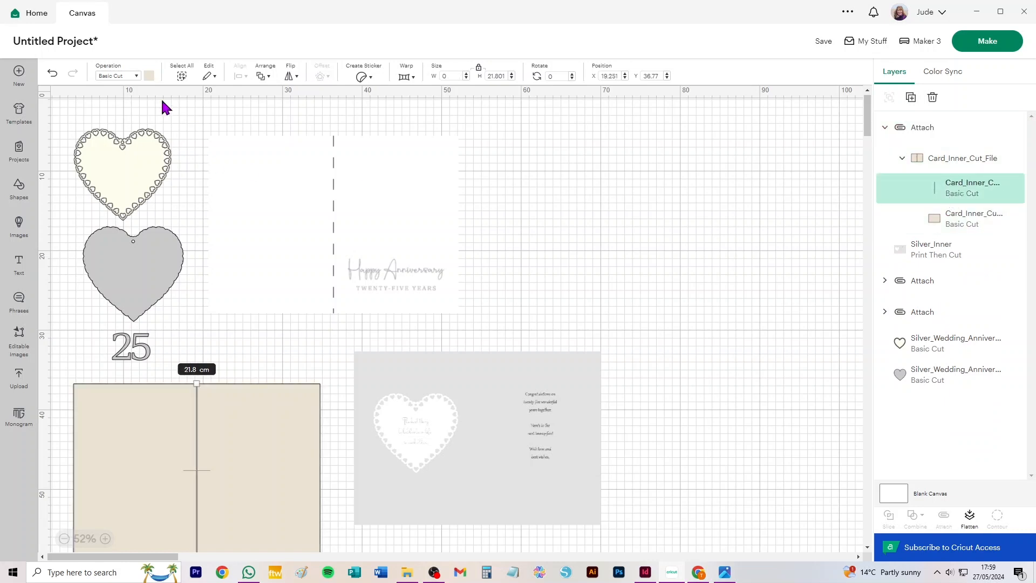
pyautogui.click(117, 76)
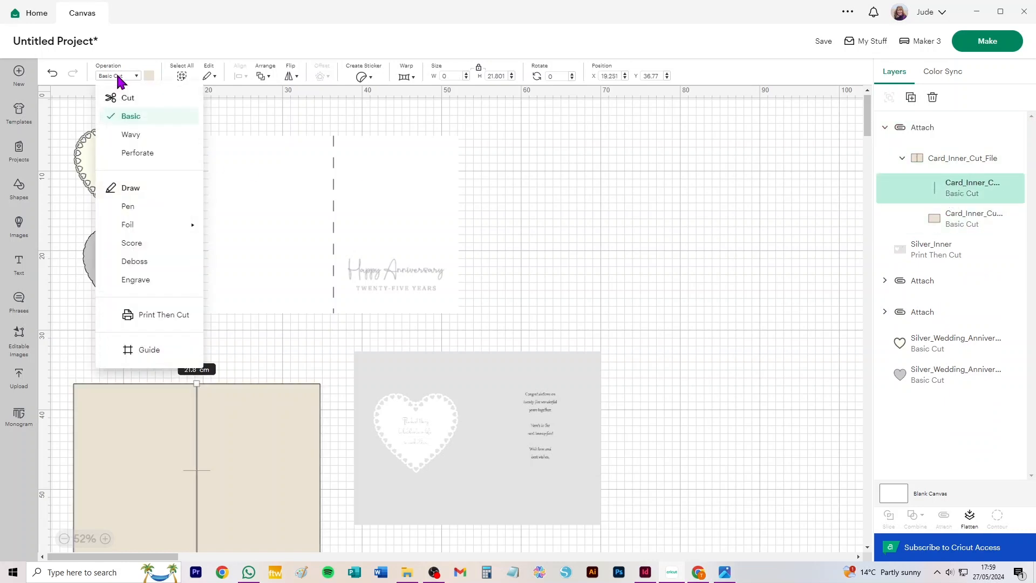
pyautogui.click(140, 246)
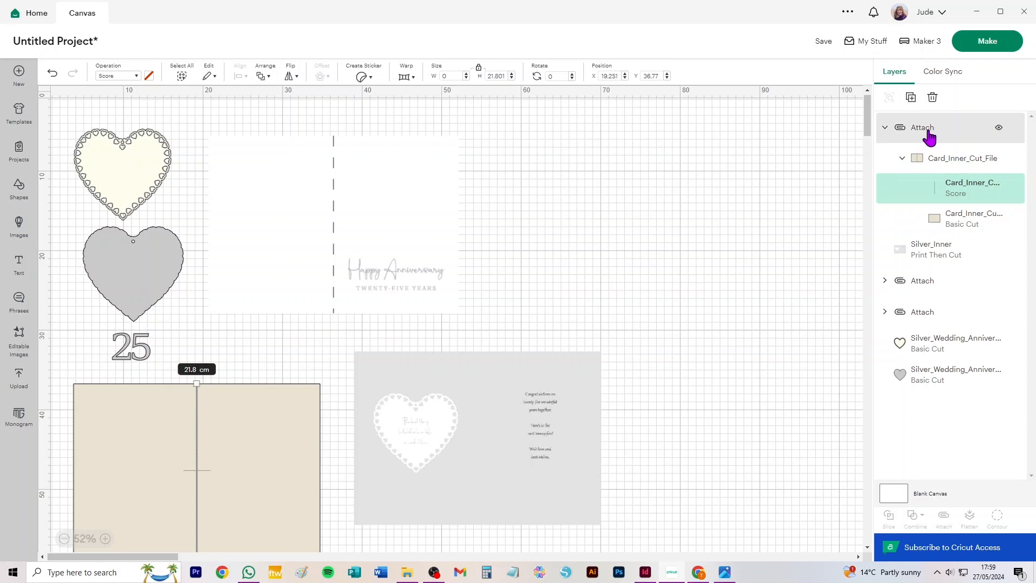
# Detach and ungroup the card inner cut file, placing its score line over the Silver_Inner graphic and deleting the beige rectangle
pyautogui.click(943, 518)
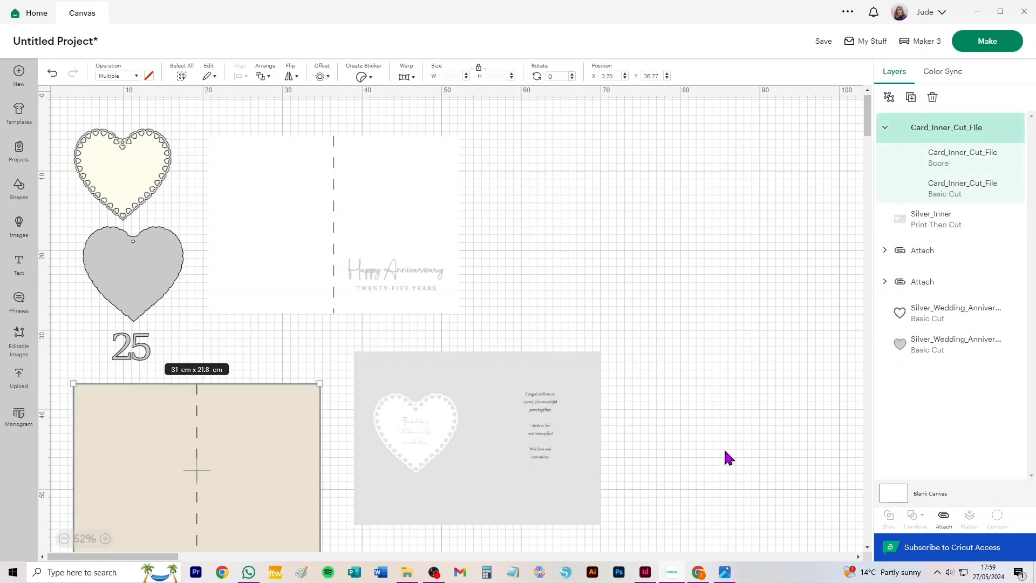
pyautogui.click(652, 335)
pyautogui.moveTo(210, 462); pyautogui.dragTo(486, 446)
pyautogui.click(888, 97)
pyautogui.click(723, 415)
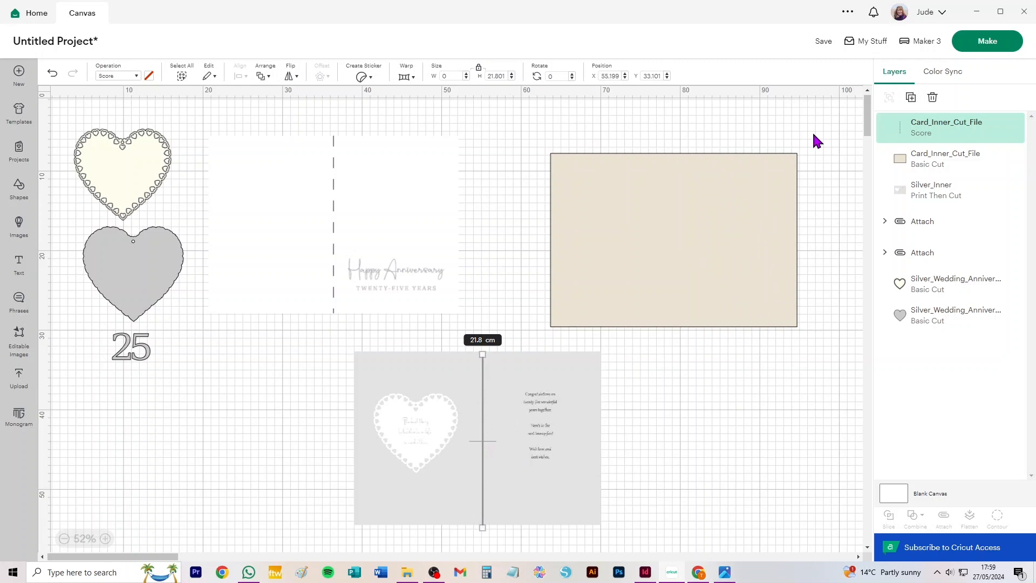
pyautogui.click(767, 182)
pyautogui.press('Delete')
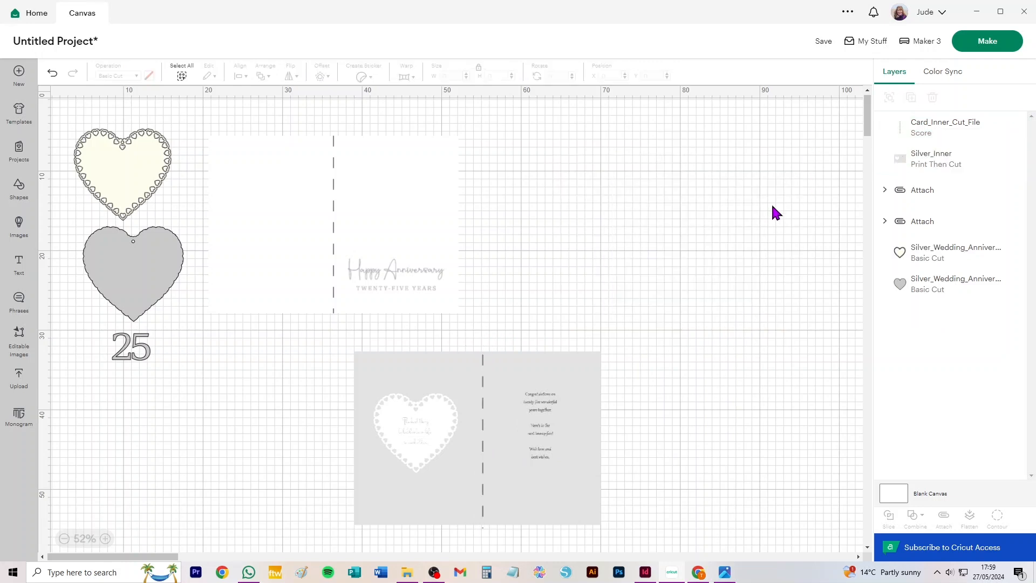
# Centre the score line on the Silver_Inner graphic and attach the two together
pyautogui.moveTo(316, 344); pyautogui.dragTo(681, 553)
pyautogui.click(242, 77)
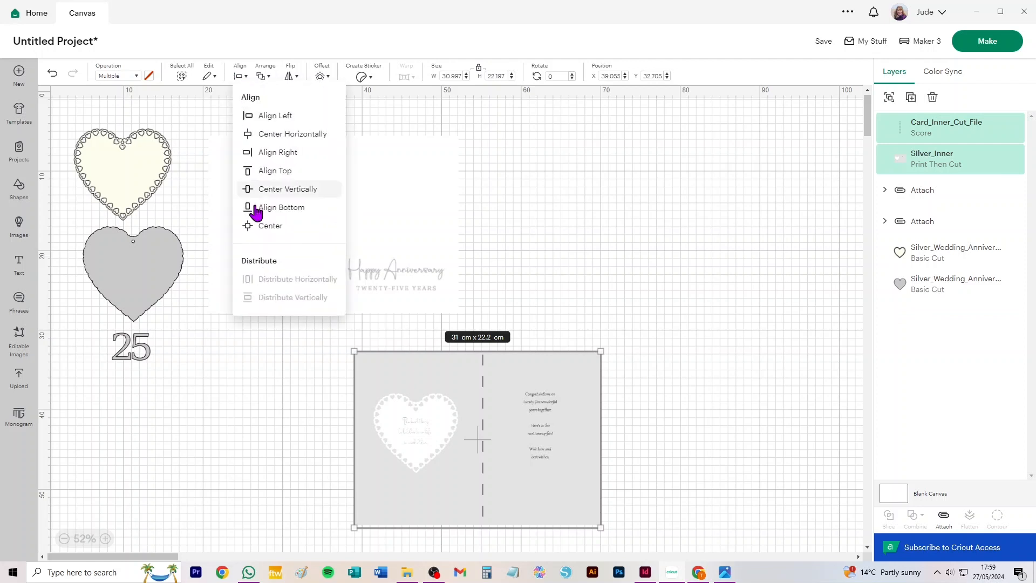
pyautogui.click(254, 227)
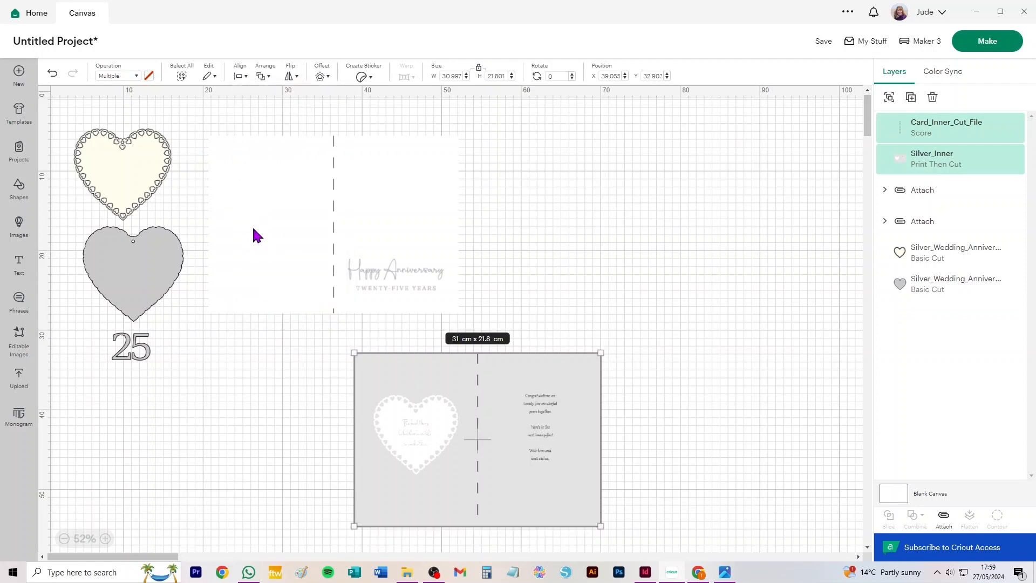
pyautogui.click(944, 517)
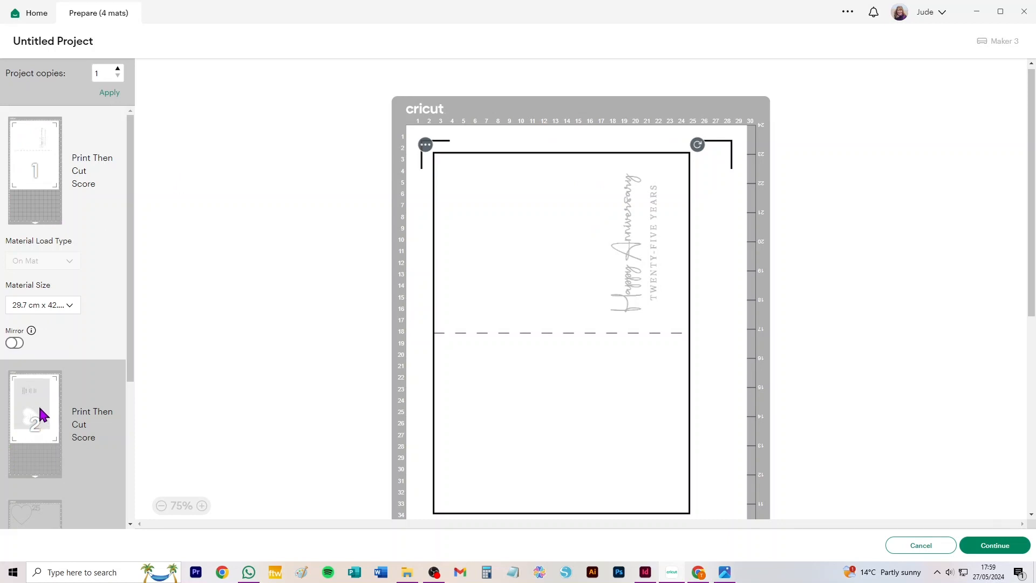
# Look through the project's mats in the make preview and return to the canvas
pyautogui.scroll(-3, 43, 410)
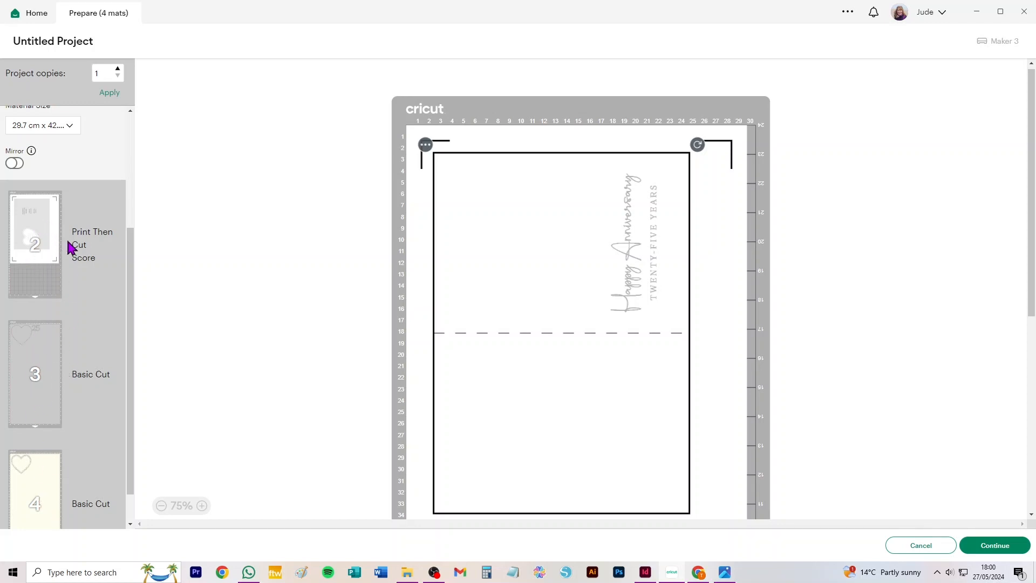
pyautogui.scroll(3, 80, 266)
pyautogui.click(924, 545)
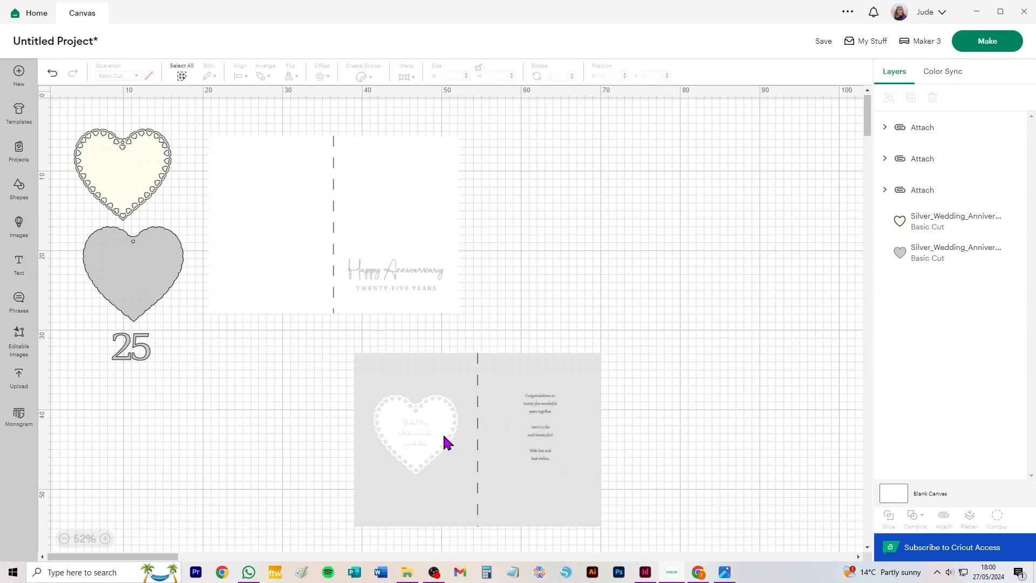
# Move the inner sheet up and detach its score line from the Silver_Inner graphic
pyautogui.scroll(5, 448, 418)
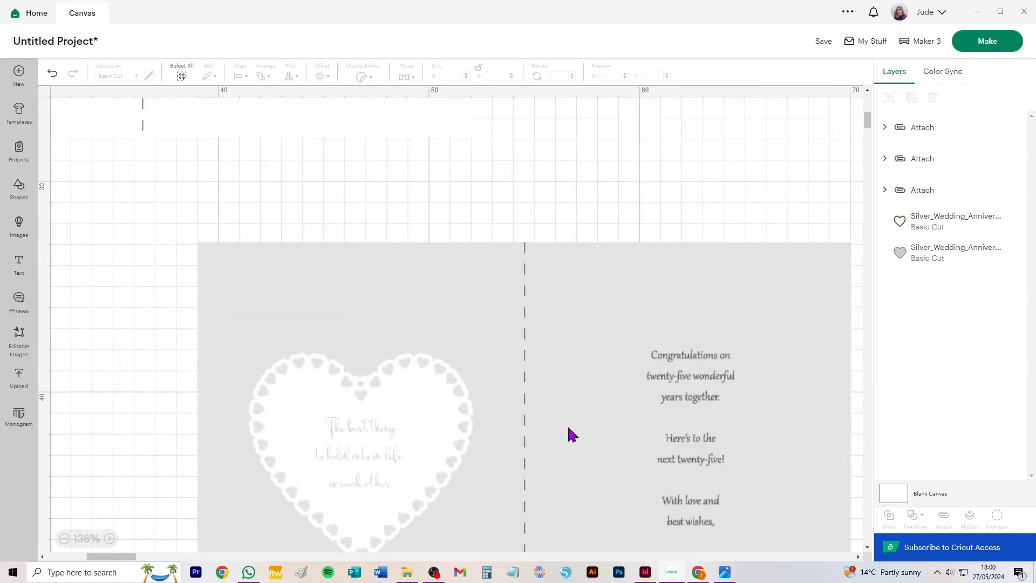
pyautogui.moveTo(579, 446); pyautogui.dragTo(510, 289)
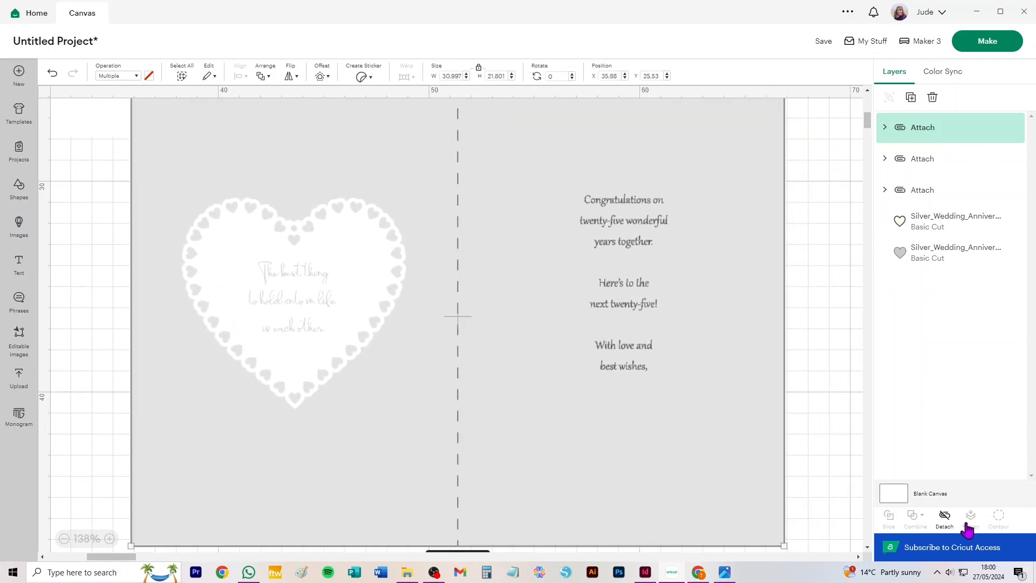
pyautogui.click(944, 516)
pyautogui.click(810, 450)
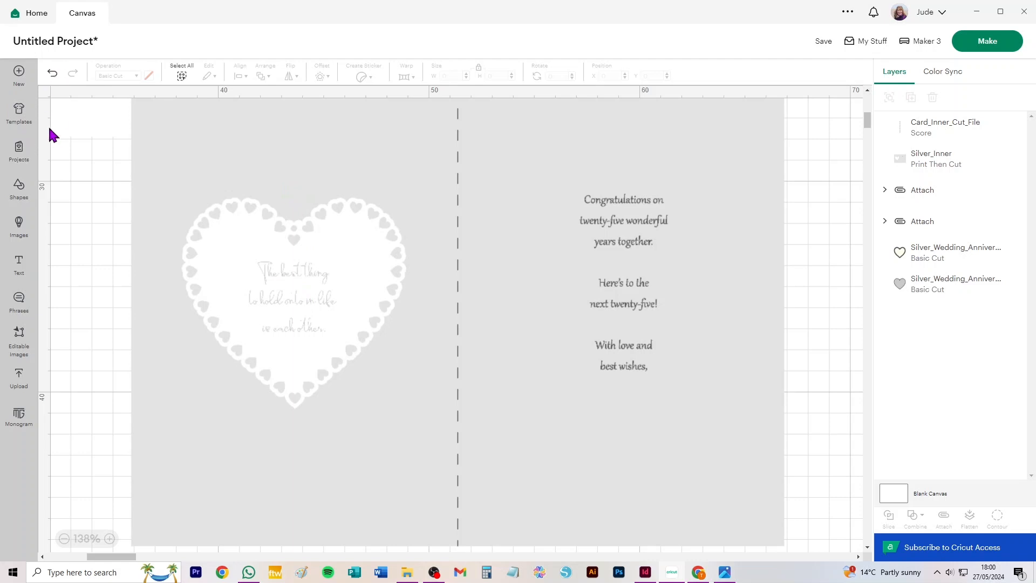
# Add a white heart shape about 6.59 cm x 5.83 cm over the verse inside the lacy heart on Silver_Inner
pyautogui.click(19, 186)
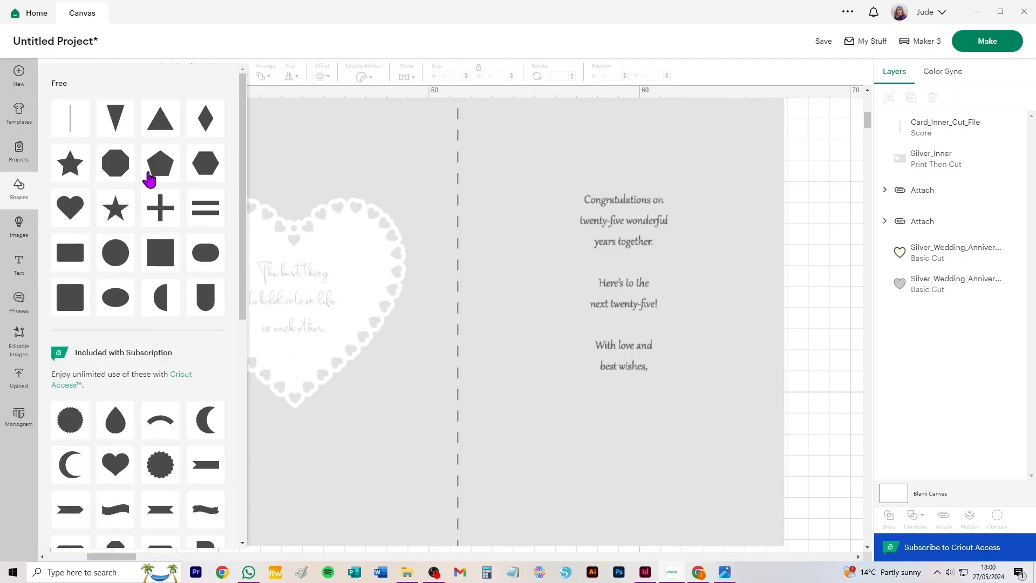
pyautogui.click(71, 208)
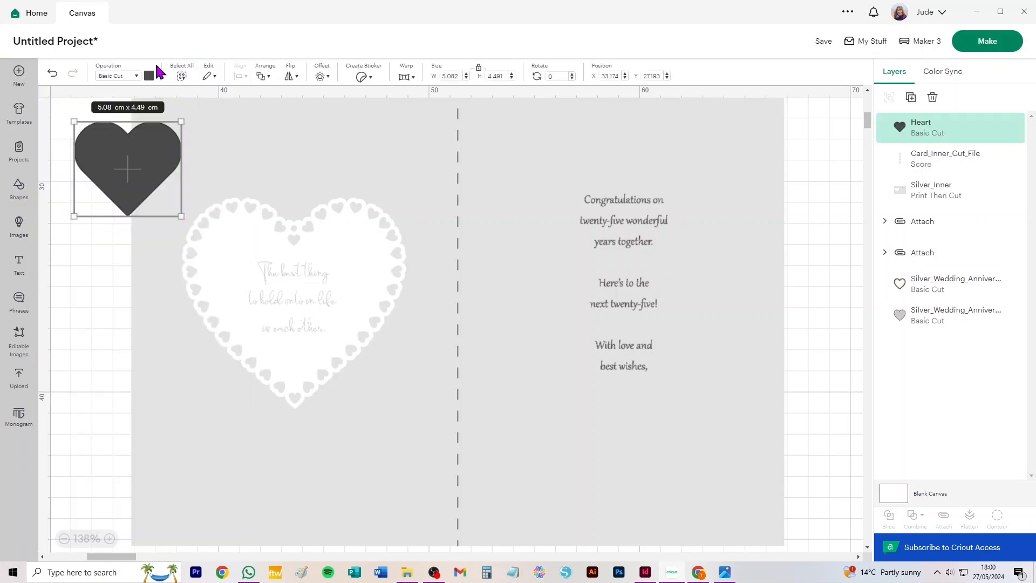
pyautogui.click(149, 76)
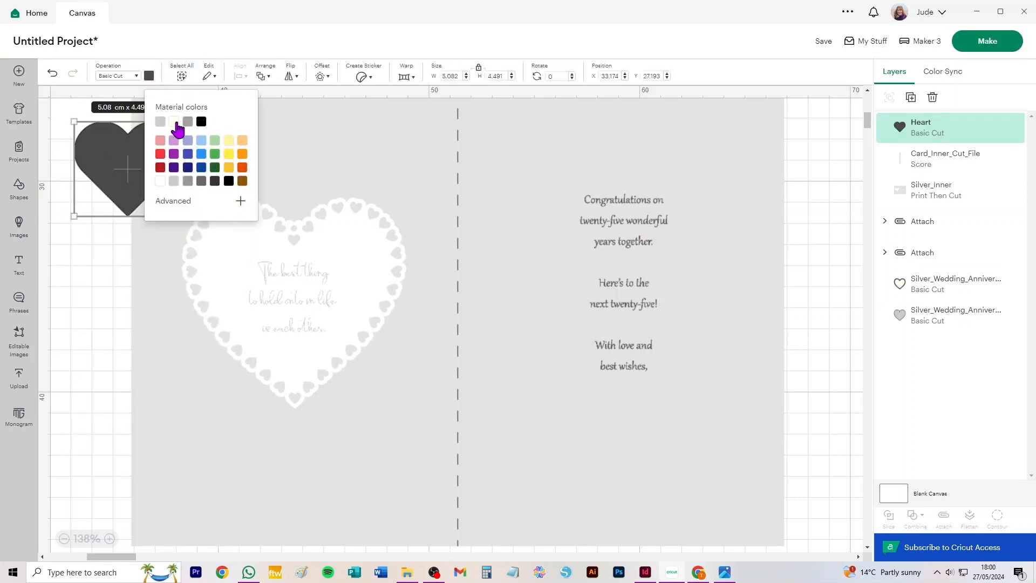
pyautogui.click(161, 182)
pyautogui.moveTo(90, 157); pyautogui.dragTo(240, 276)
pyautogui.moveTo(331, 348); pyautogui.dragTo(362, 370)
pyautogui.moveTo(302, 293); pyautogui.dragTo(303, 289)
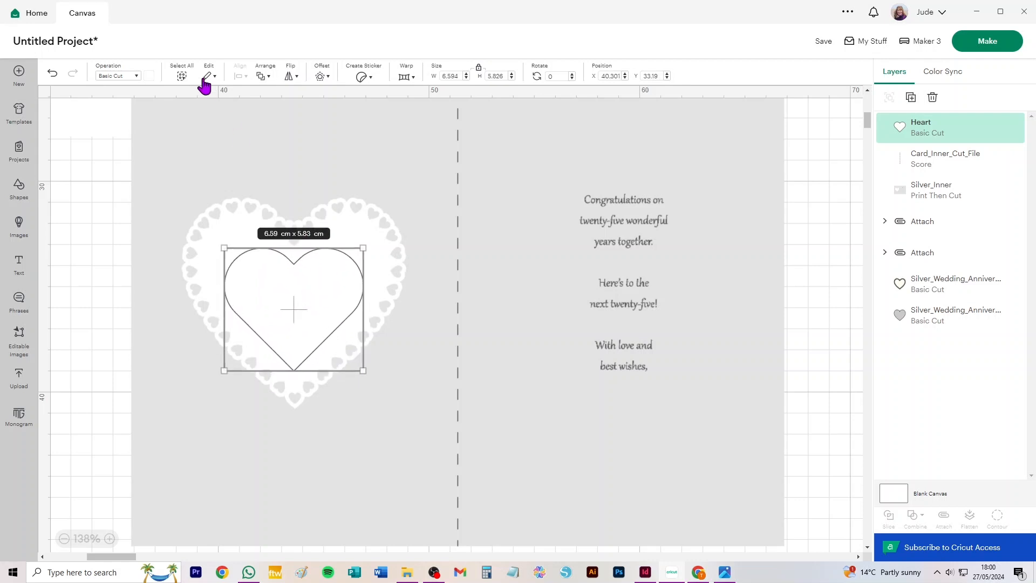
# Change the white heart's operation to Print Then Cut
pyautogui.click(117, 76)
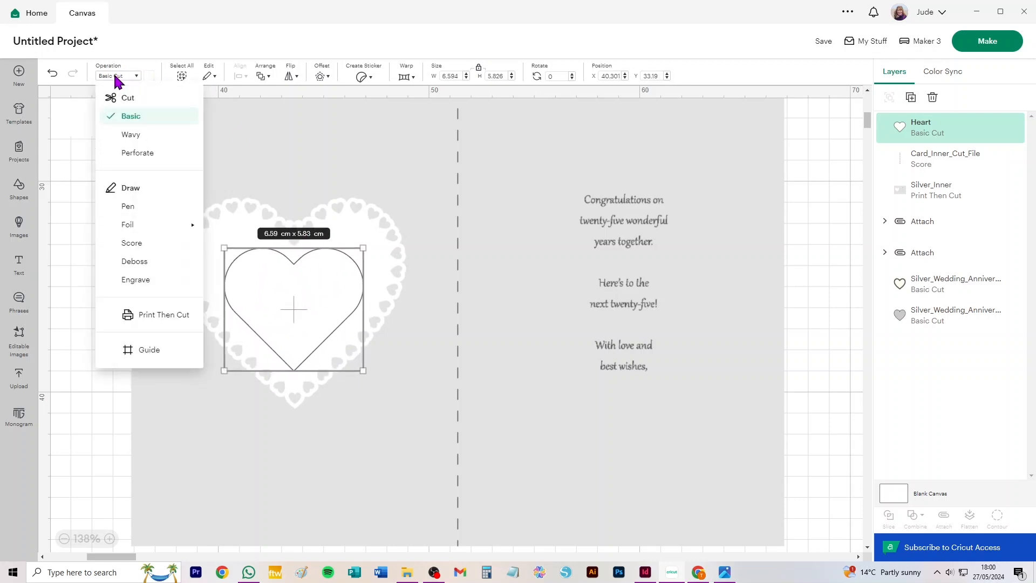
pyautogui.click(160, 315)
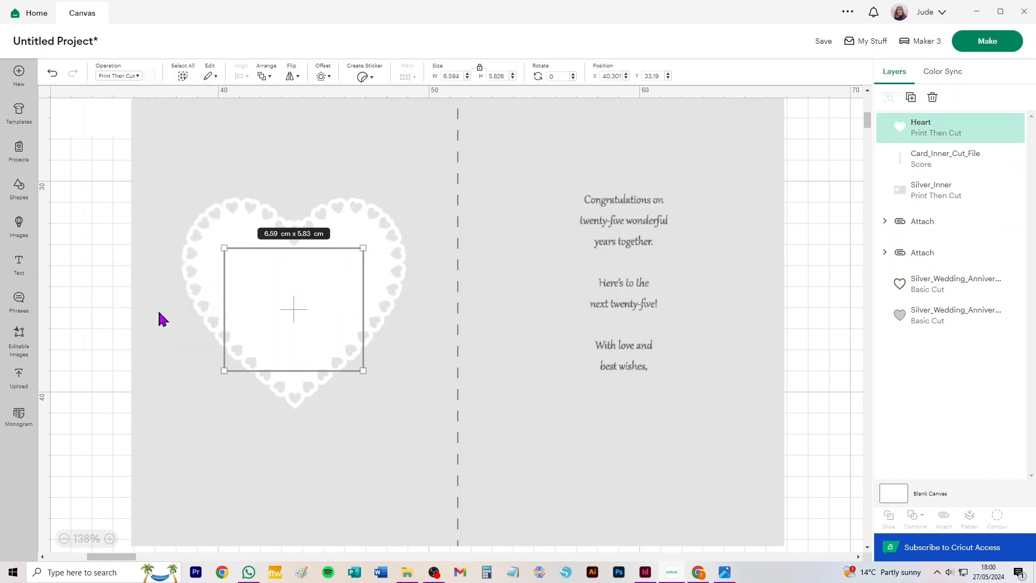
pyautogui.click(85, 170)
# Try to weld the white heart to the Silver_Inner graphic
pyautogui.click(271, 284)
pyautogui.keyDown('shift'); pyautogui.click(156, 164); pyautogui.keyUp('shift')
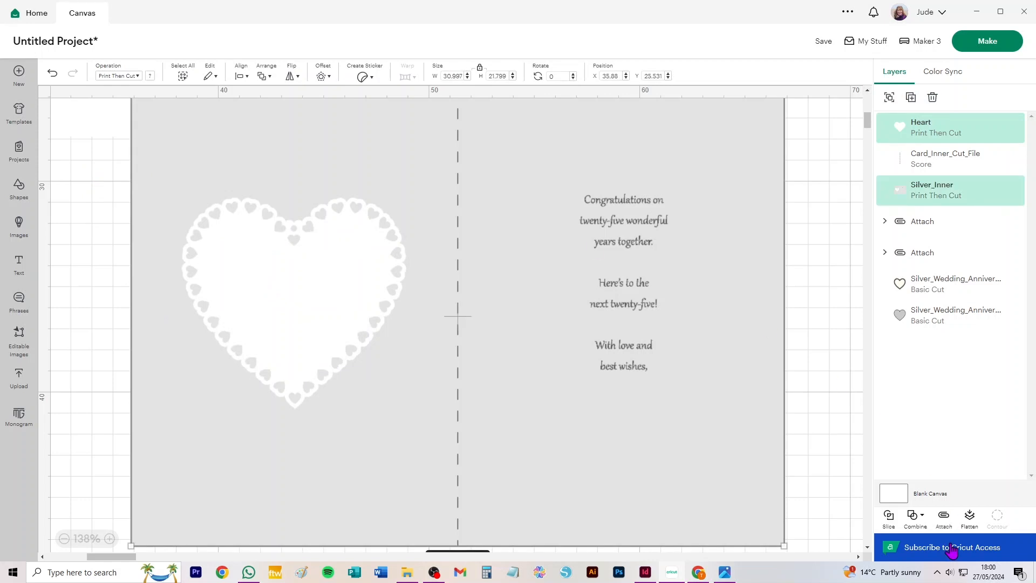
pyautogui.click(916, 515)
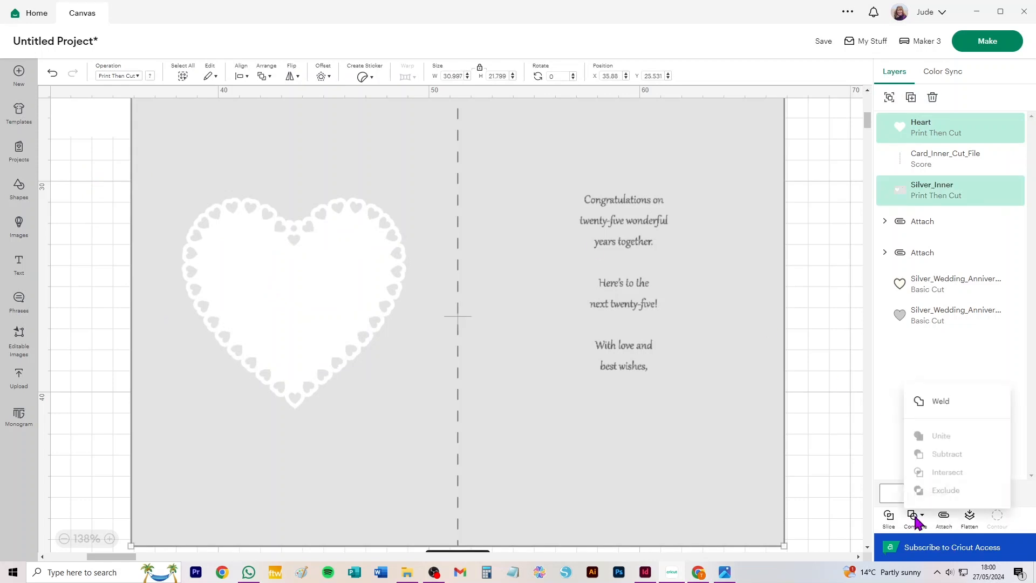
pyautogui.click(941, 400)
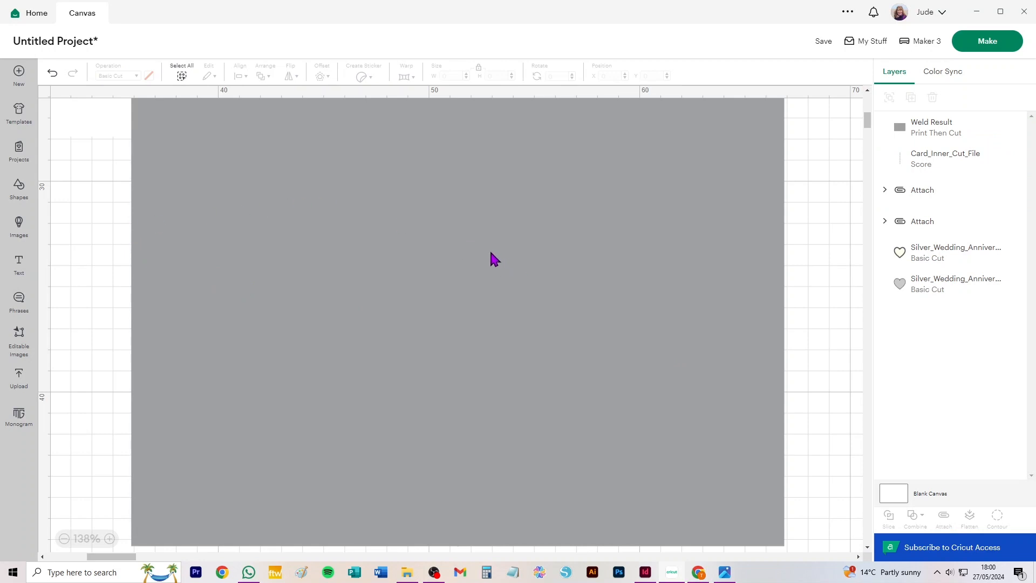
pyautogui.hotkey('ctrl', 'z')
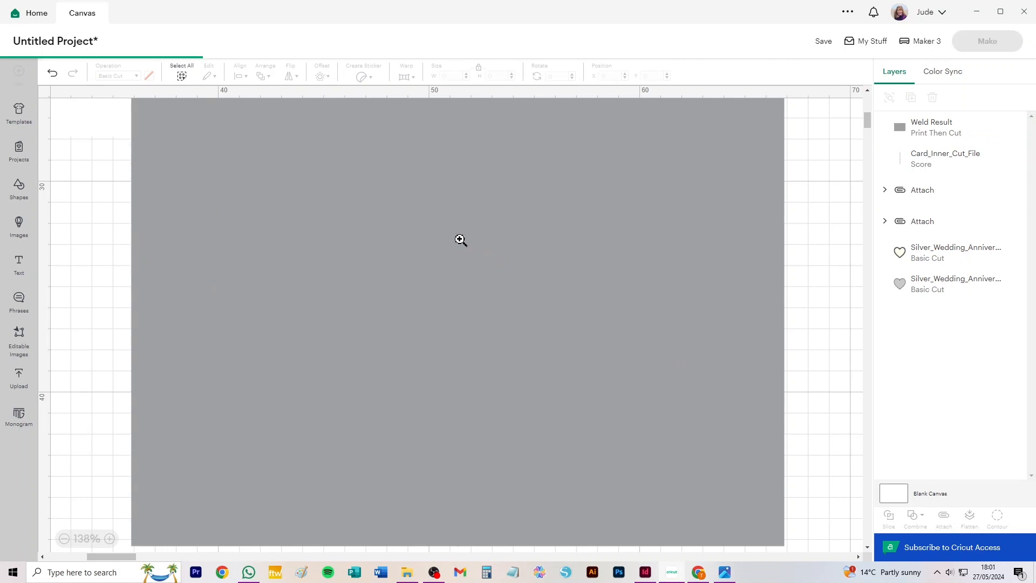
# Nudge the white heart into place over the verse and flatten it with the Silver_Inner graphic
pyautogui.moveTo(287, 280)
pyautogui.mouseDown()
pyautogui.moveTo(294, 309)
pyautogui.moveTo(288, 274)
pyautogui.mouseUp()
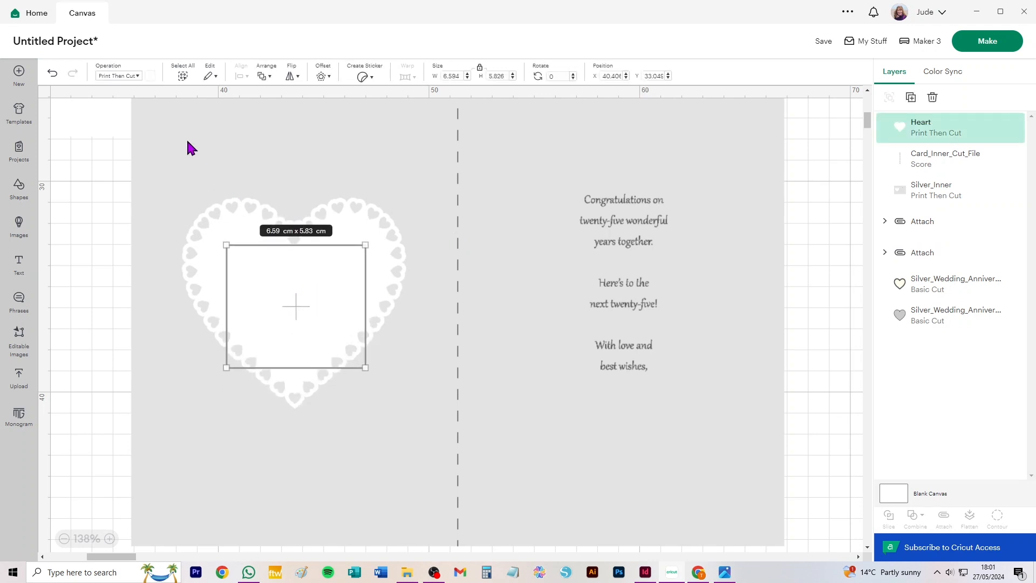
pyautogui.keyDown('shift'); pyautogui.click(682, 363); pyautogui.keyUp('shift')
pyautogui.click(969, 516)
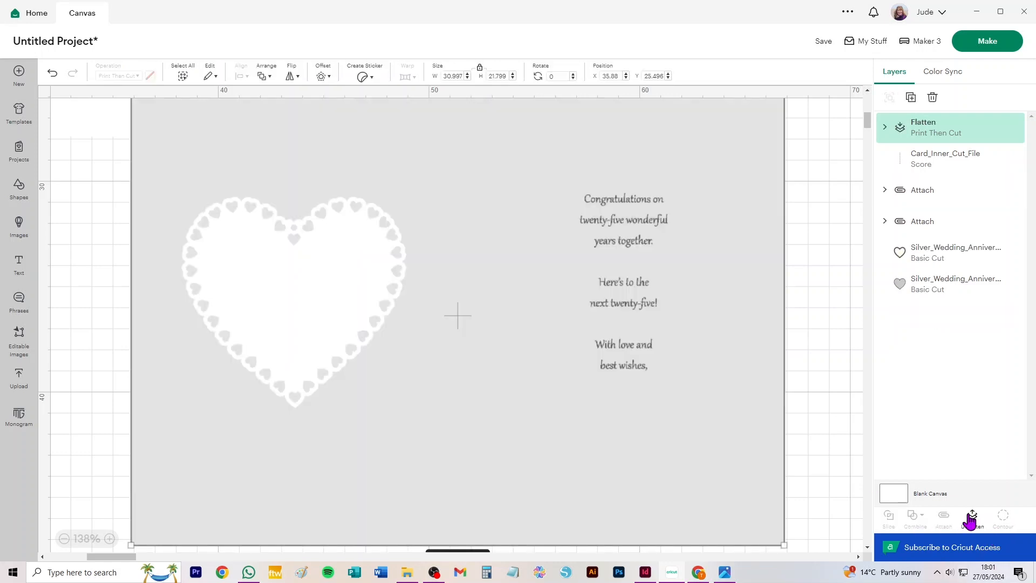
# Separate the score line from the flattened inner sheet by moving it onto the empty canvas beside the sheet
pyautogui.moveTo(289, 286); pyautogui.dragTo(263, 406)
pyautogui.moveTo(458, 153); pyautogui.dragTo(799, 267)
pyautogui.moveTo(490, 393); pyautogui.dragTo(456, 359)
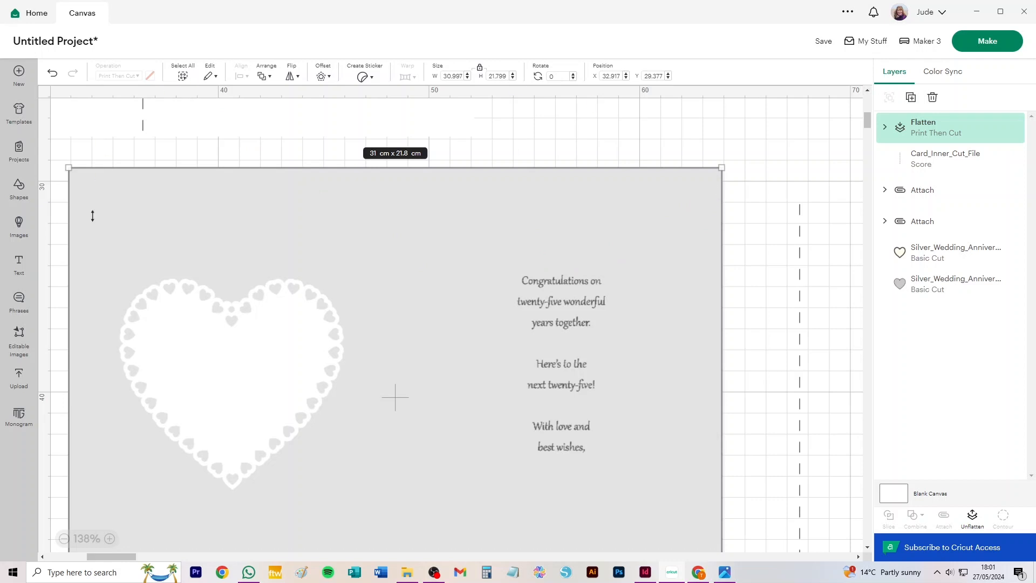
# Add a square over the congratulations message on the flattened inner sheet and colour it light grey
pyautogui.click(19, 189)
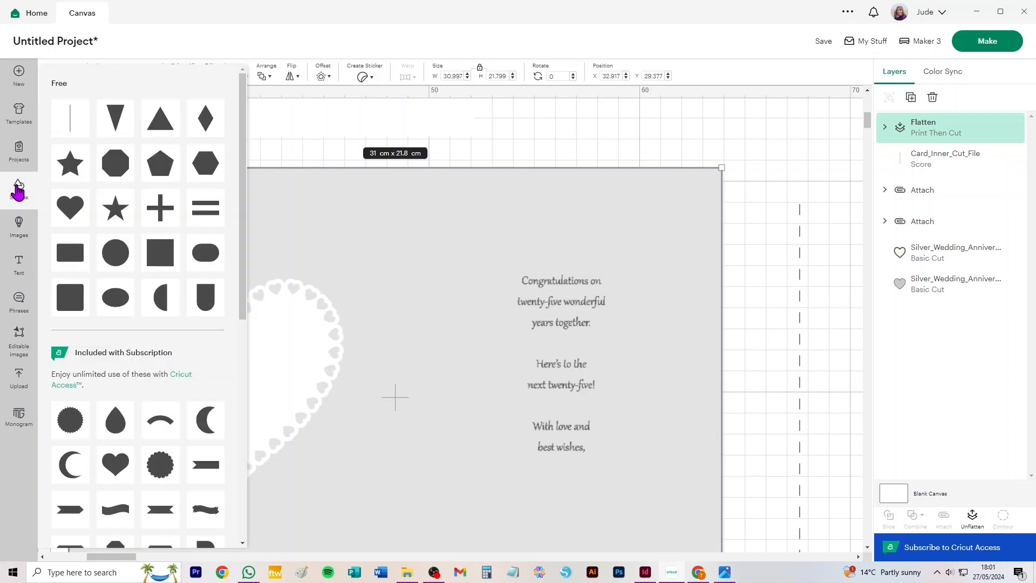
pyautogui.click(159, 258)
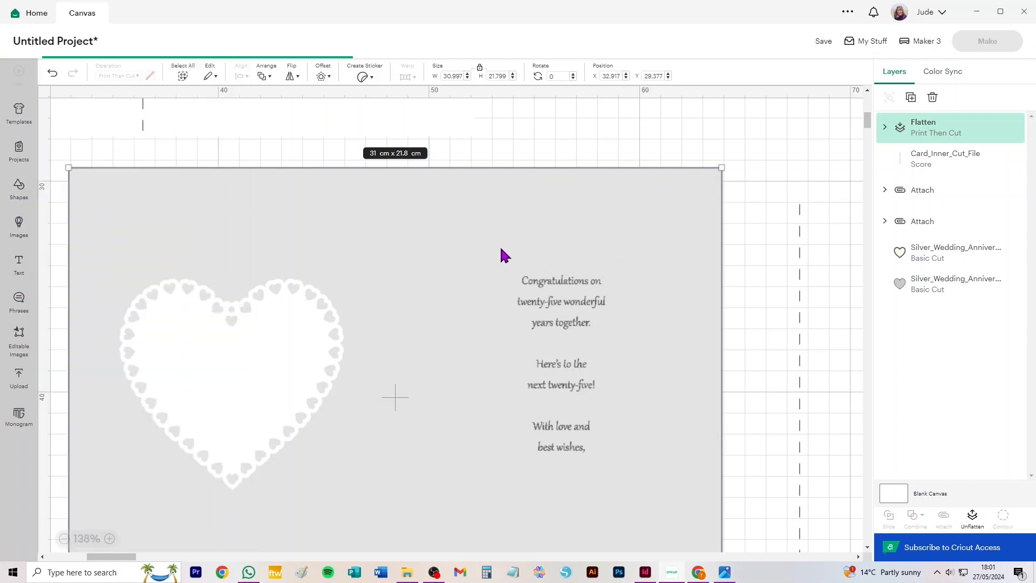
pyautogui.moveTo(167, 167); pyautogui.dragTo(566, 279)
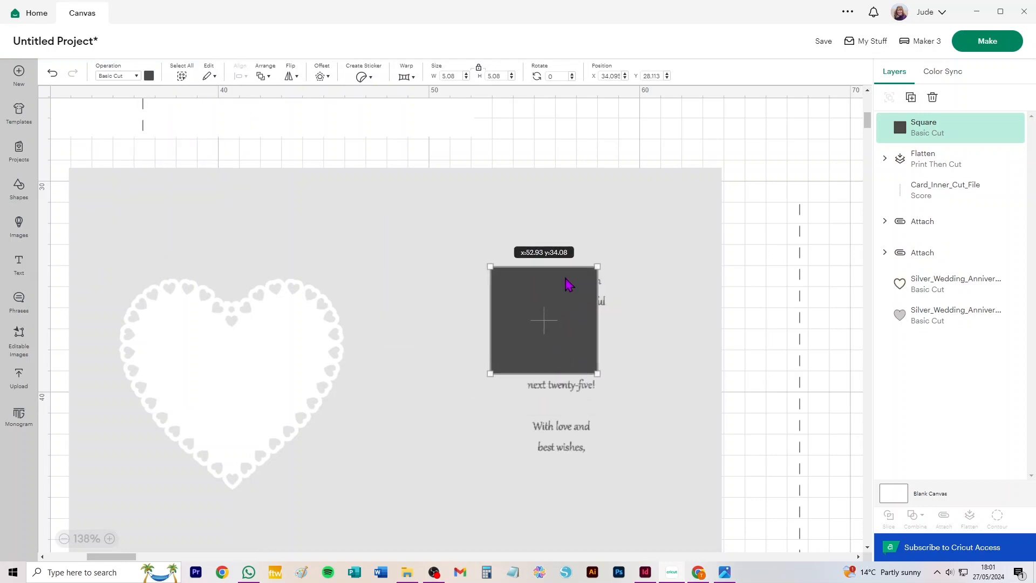
pyautogui.click(148, 76)
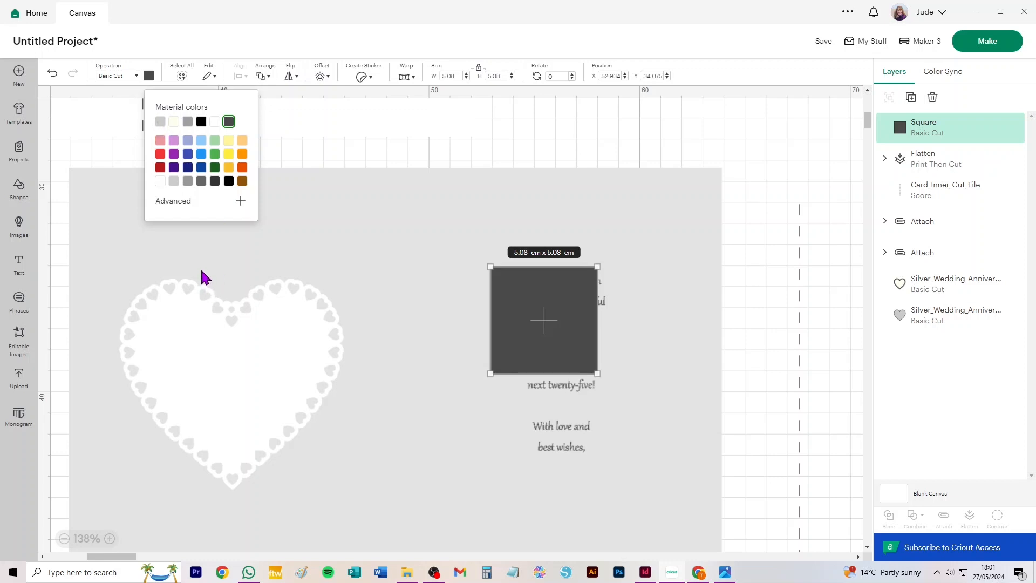
pyautogui.click(161, 122)
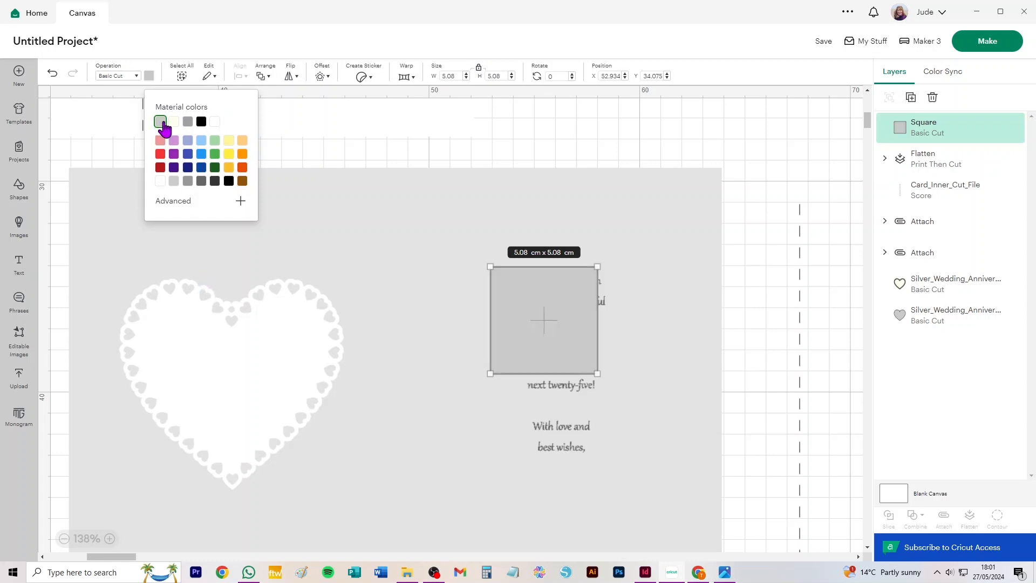
pyautogui.click(344, 154)
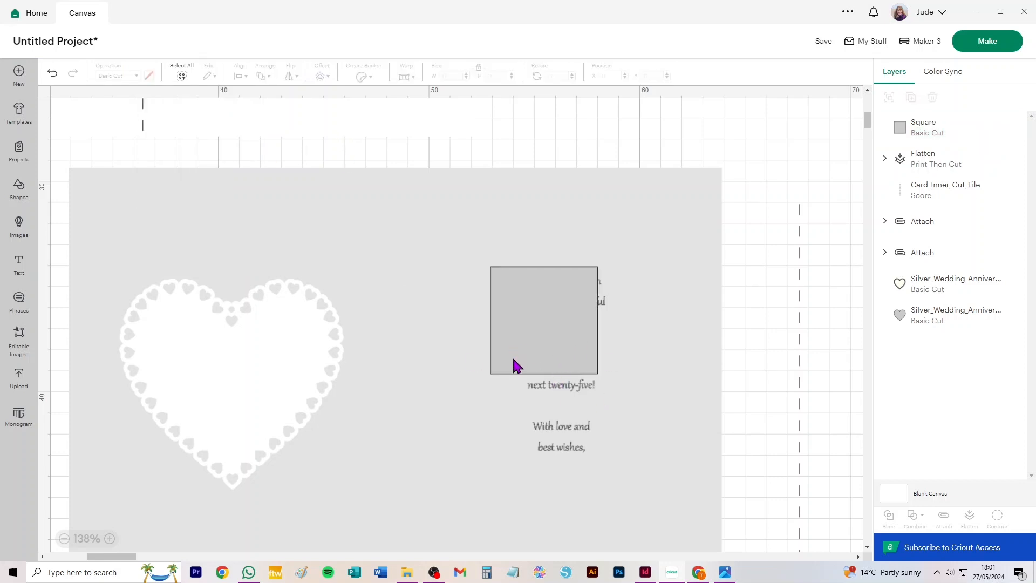
pyautogui.scroll(-5, 516, 341)
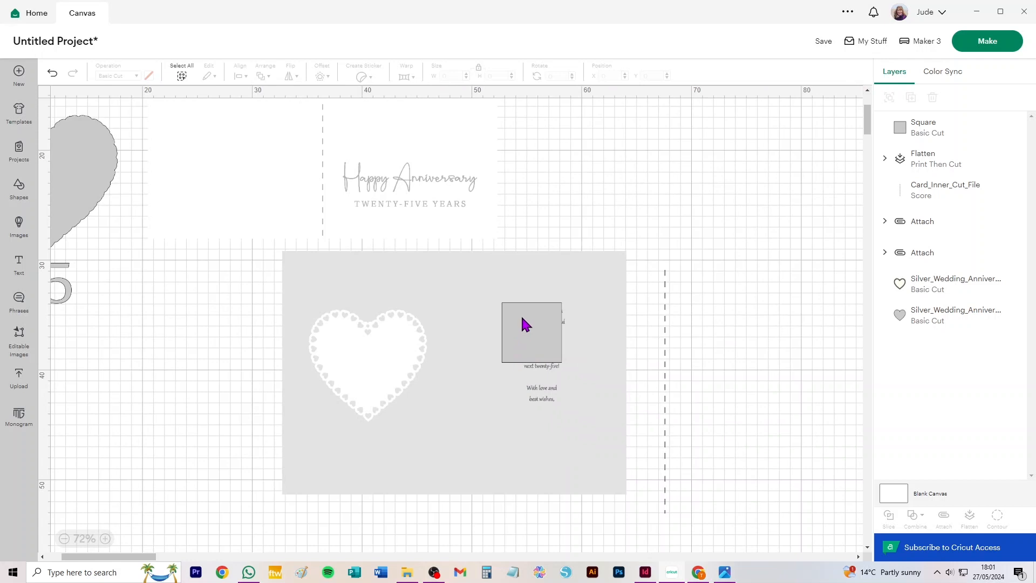
# Move the grey square off the inner sheet and place a duplicate of the flattened sheet below the original
pyautogui.moveTo(522, 320); pyautogui.dragTo(735, 365)
pyautogui.click(532, 374)
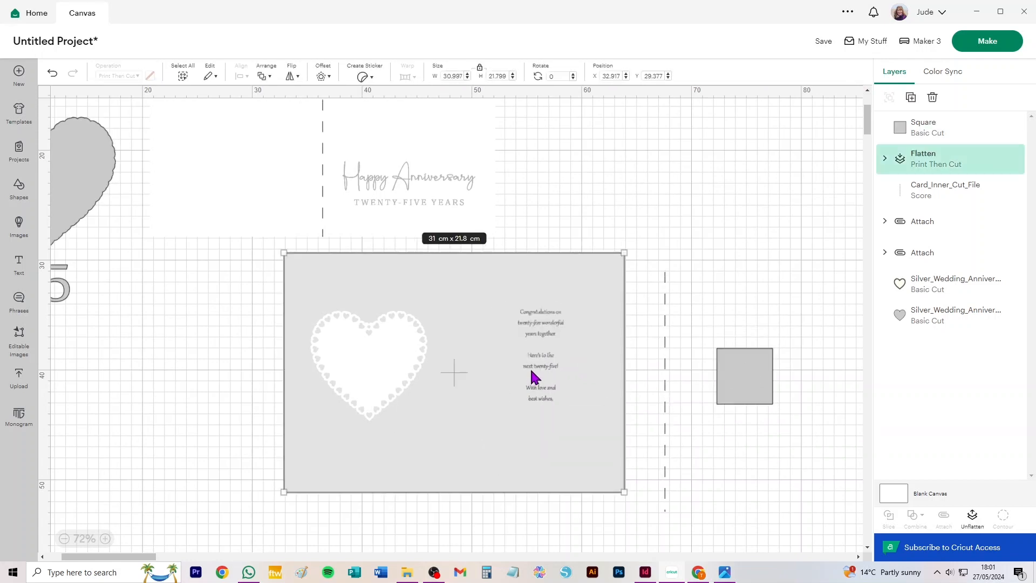
pyautogui.hotkey('ctrl', 'c')
pyautogui.hotkey('ctrl', 'v')
pyautogui.moveTo(345, 261); pyautogui.dragTo(502, 561)
pyautogui.scroll(-6, 527, 438)
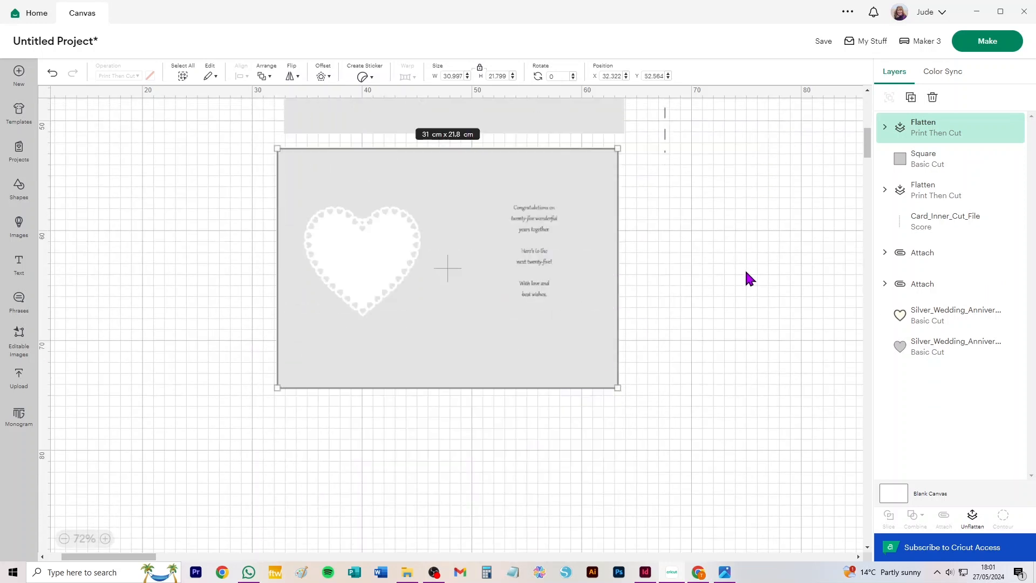
# Move the grey square onto the duplicate sheet's blank lower area and stretch it into a rectangle about 18.2 cm by 6.8 cm
pyautogui.scroll(5, 744, 268)
pyautogui.moveTo(746, 190); pyautogui.dragTo(583, 518)
pyautogui.scroll(-3, 675, 409)
pyautogui.moveTo(581, 354); pyautogui.dragTo(575, 375)
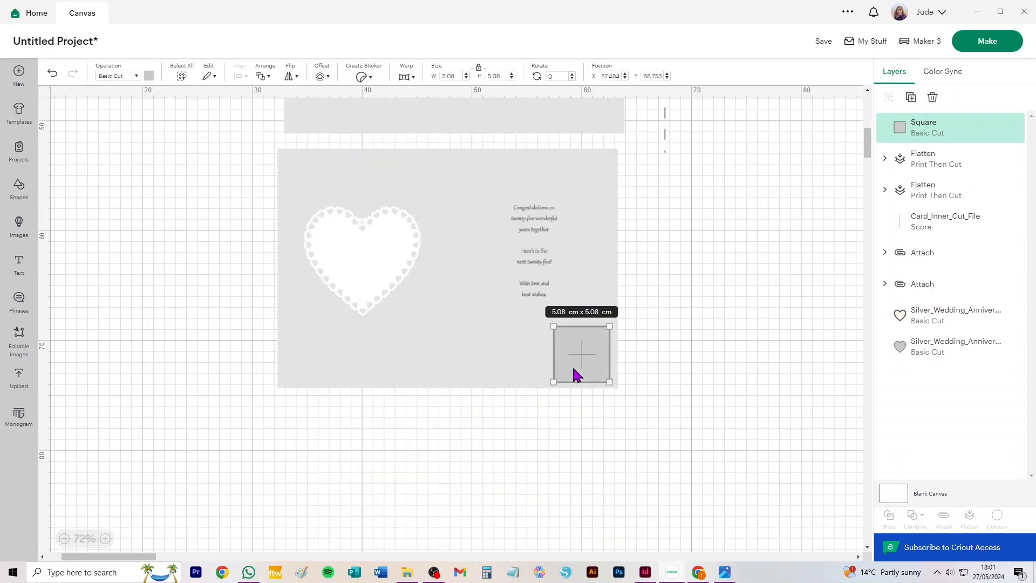
pyautogui.moveTo(553, 326)
pyautogui.mouseDown()
pyautogui.moveTo(525, 313)
pyautogui.moveTo(533, 322)
pyautogui.mouseUp()
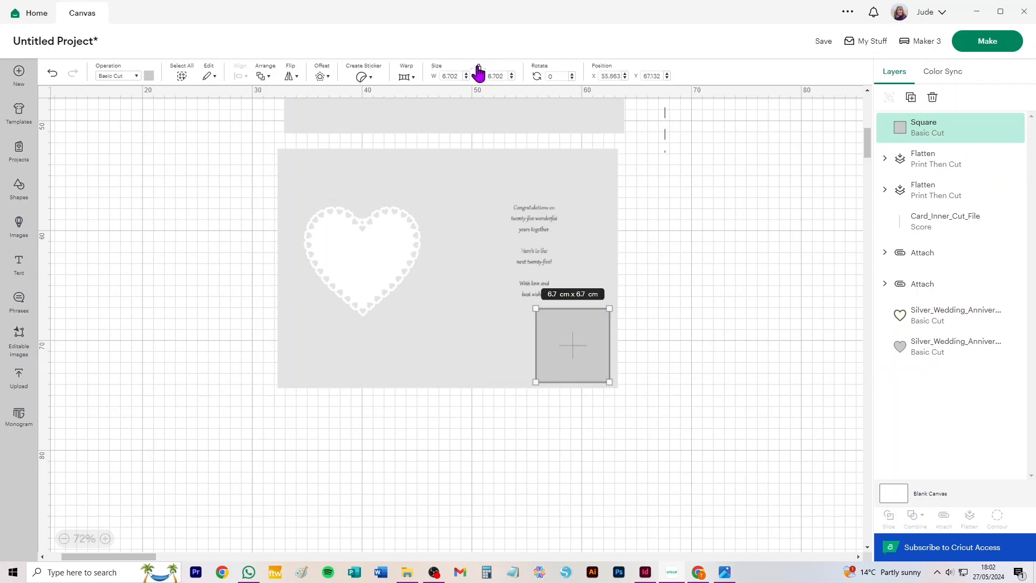
pyautogui.moveTo(536, 384); pyautogui.dragTo(410, 383)
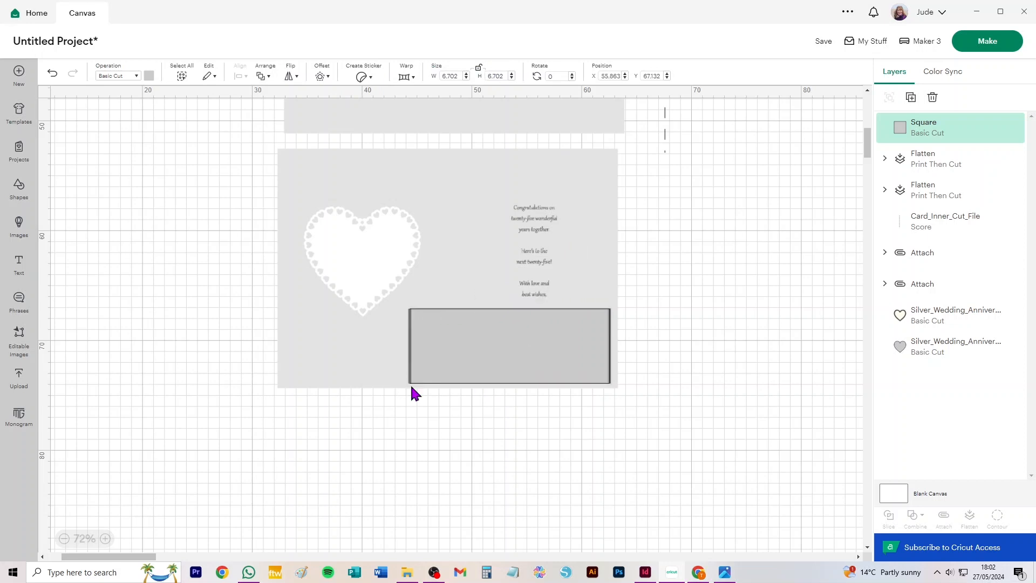
# Unflatten the duplicate inner sheet into its separate heart and background layers
pyautogui.keyDown('shift'); pyautogui.click(452, 255); pyautogui.keyUp('shift')
pyautogui.click(688, 306)
pyautogui.click(562, 269)
pyautogui.click(973, 519)
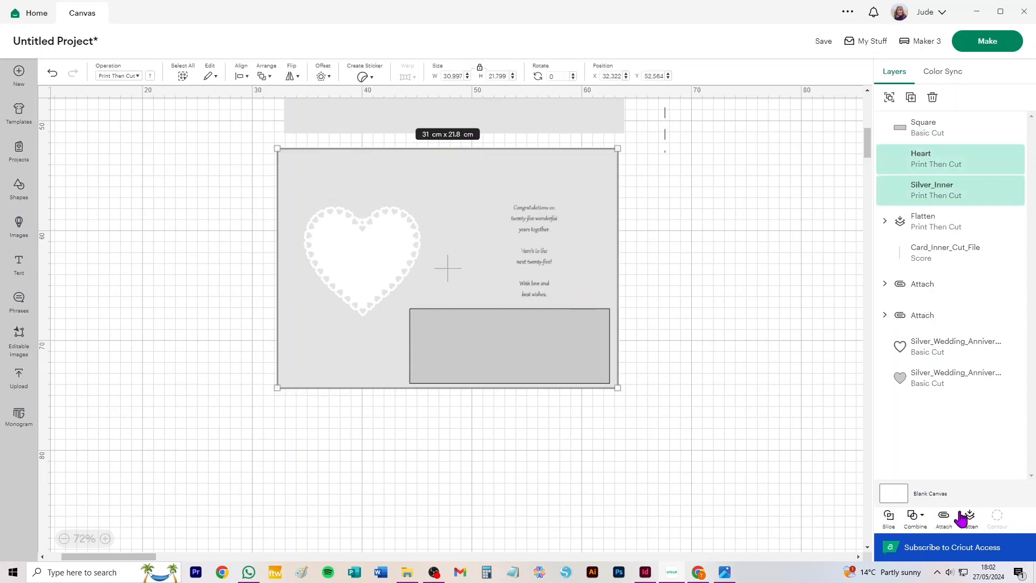
# Slice the duplicate Silver_Inner background with the grey rectangle to cut out a matching blank patch
pyautogui.click(702, 330)
pyautogui.click(382, 370)
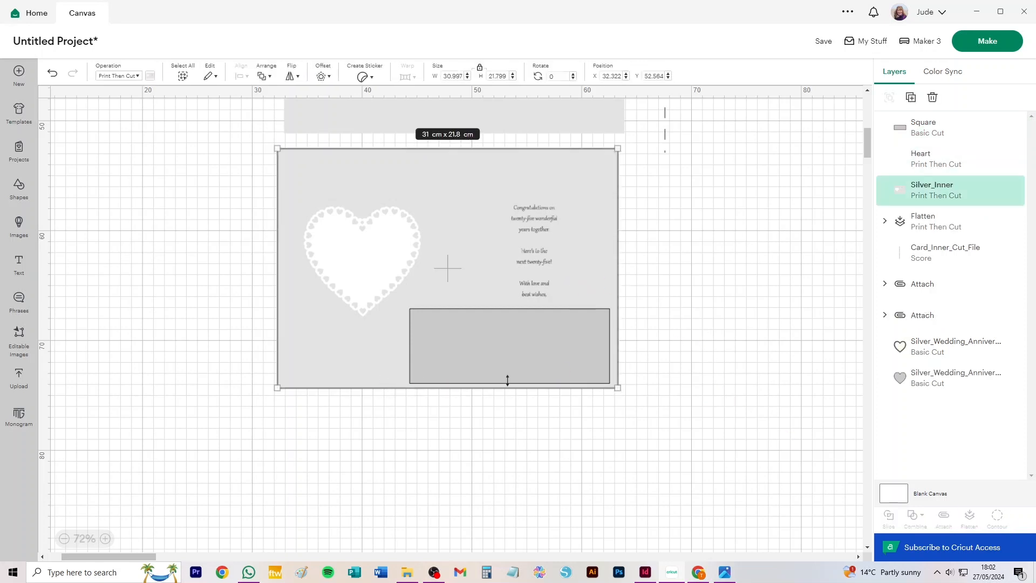
pyautogui.click(638, 372)
pyautogui.click(574, 367)
pyautogui.keyDown('shift'); pyautogui.click(374, 369); pyautogui.keyUp('shift')
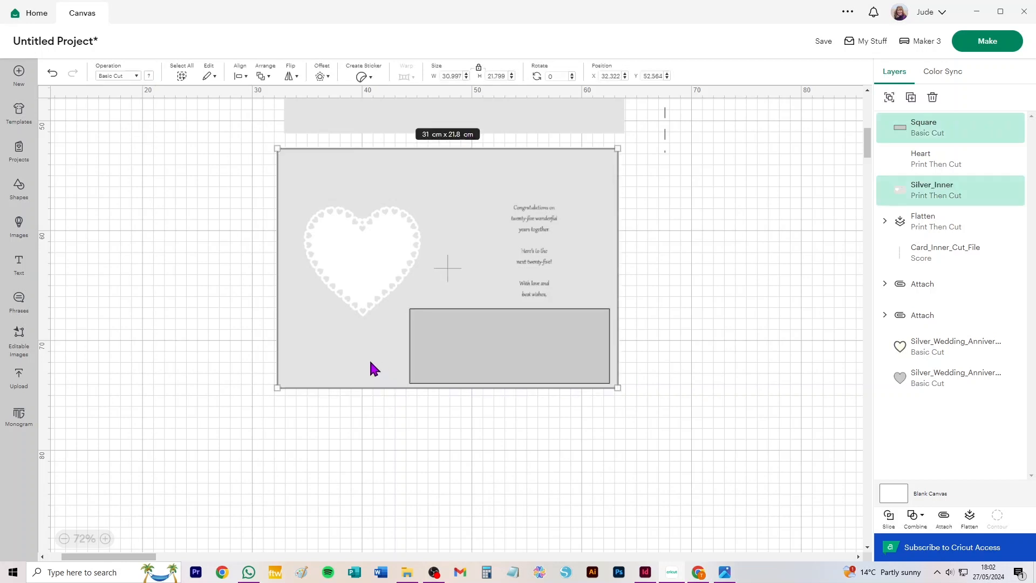
pyautogui.click(888, 516)
# Delete the sliced duplicate sheet, its white heart and the dark grey rectangle, keeping only the light grey patch
pyautogui.click(384, 238)
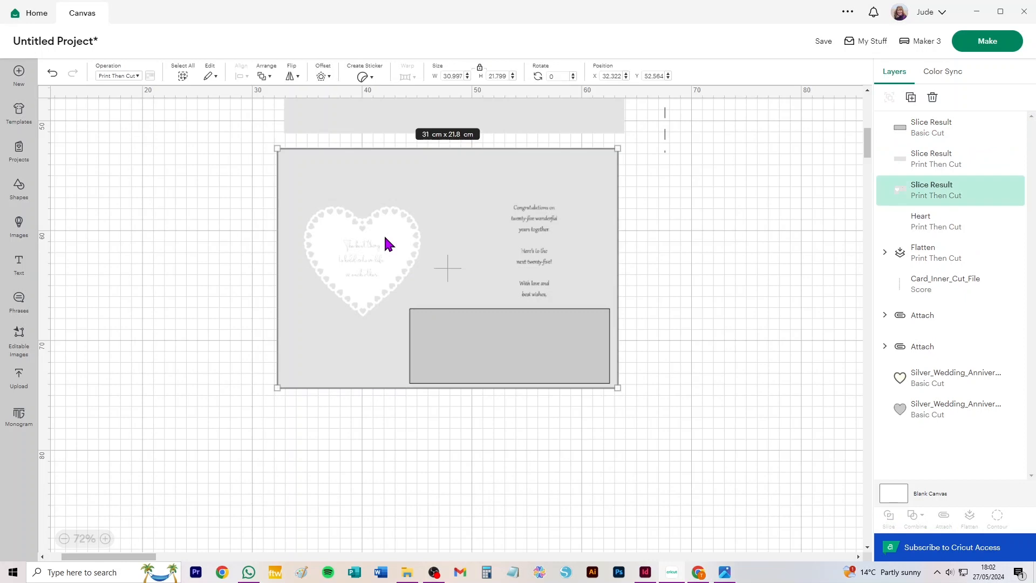
pyautogui.press('Delete')
pyautogui.click(378, 249)
pyautogui.press('Delete')
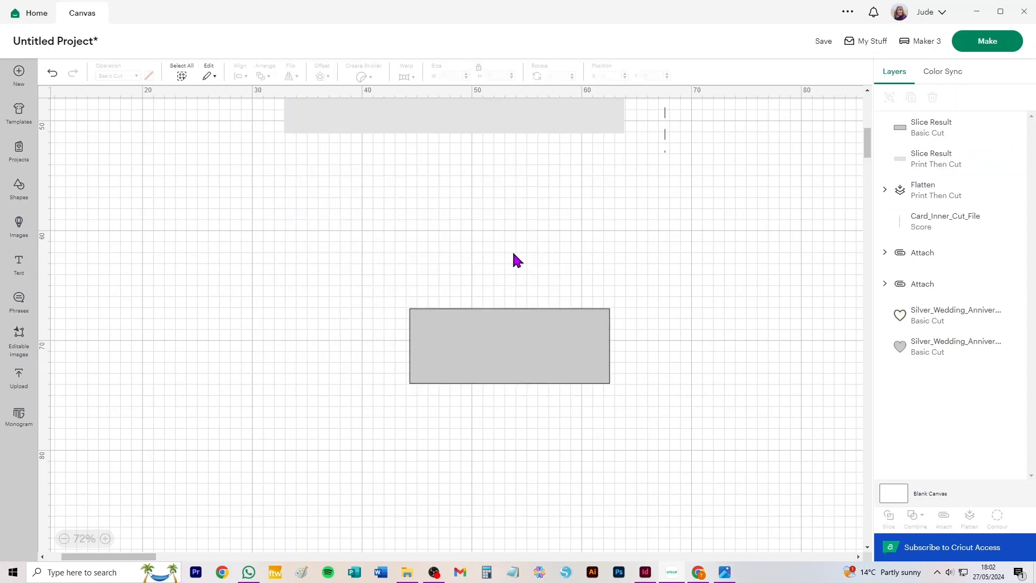
pyautogui.moveTo(575, 360); pyautogui.dragTo(304, 349)
pyautogui.press('Delete')
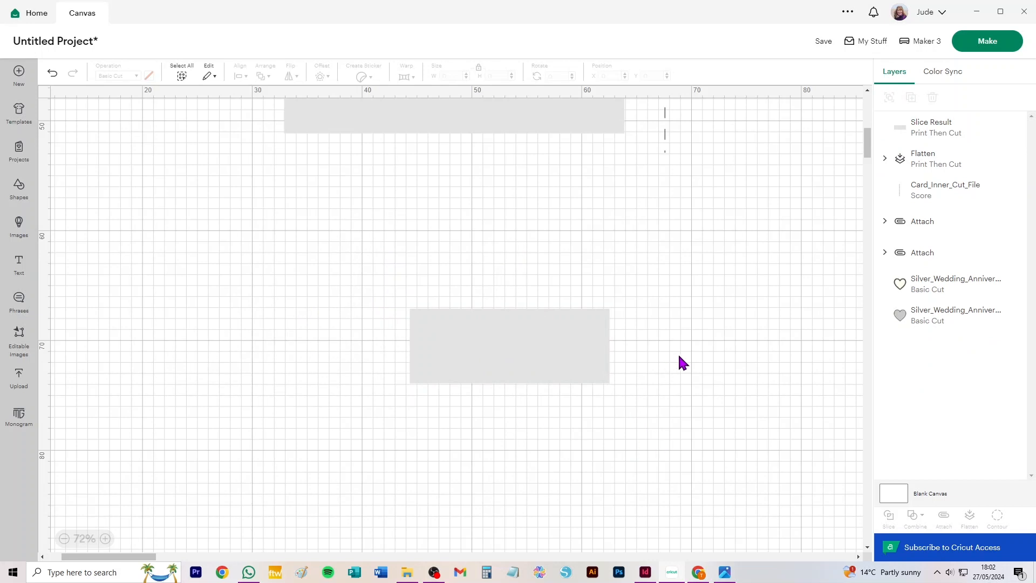
# Cover the congratulations message with the light grey patch rotated to 270° and flatten the patch with the inner sheet
pyautogui.scroll(5, 649, 432)
pyautogui.scroll(-3, 679, 439)
pyautogui.moveTo(613, 488); pyautogui.dragTo(556, 99)
pyautogui.moveTo(545, 139); pyautogui.dragTo(556, 178)
pyautogui.scroll(1, 691, 394)
pyautogui.scroll(3, 690, 394)
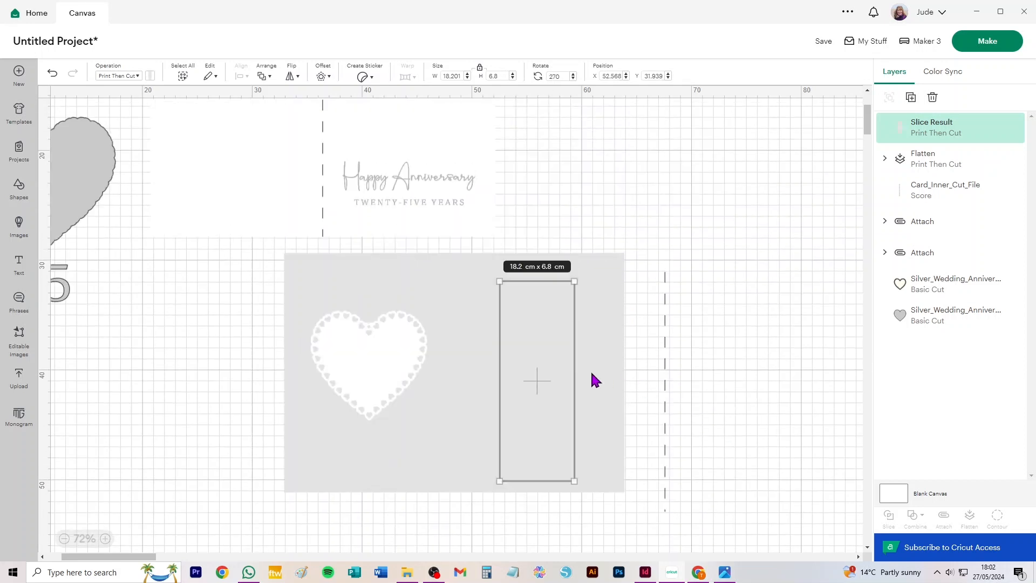
pyautogui.keyDown('shift'); pyautogui.click(452, 278); pyautogui.keyUp('shift')
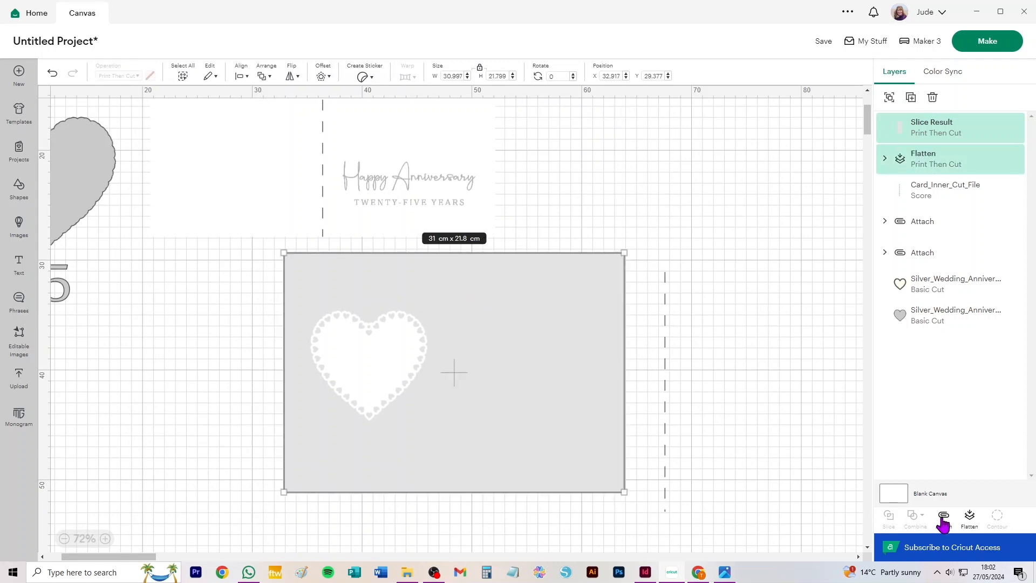
pyautogui.click(970, 518)
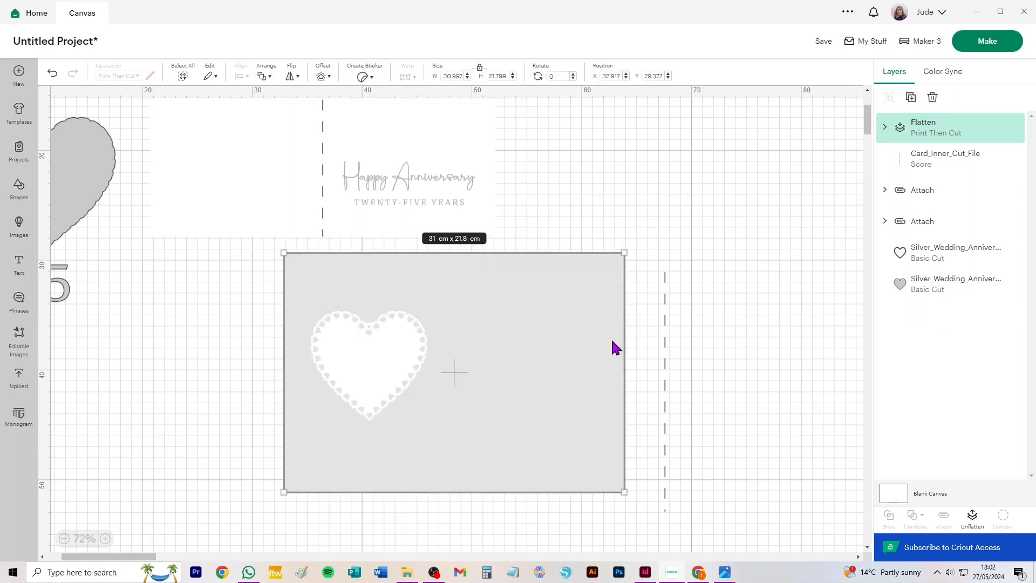
# Move the score line onto the middle of the inner sheet and send the flattened sheet to the back
pyautogui.click(702, 319)
pyautogui.moveTo(664, 327); pyautogui.dragTo(448, 312)
pyautogui.moveTo(650, 527); pyautogui.dragTo(247, 244)
pyautogui.click(629, 365)
pyautogui.click(570, 354)
pyautogui.hotkey('ctrl', 'shift', 'Down')
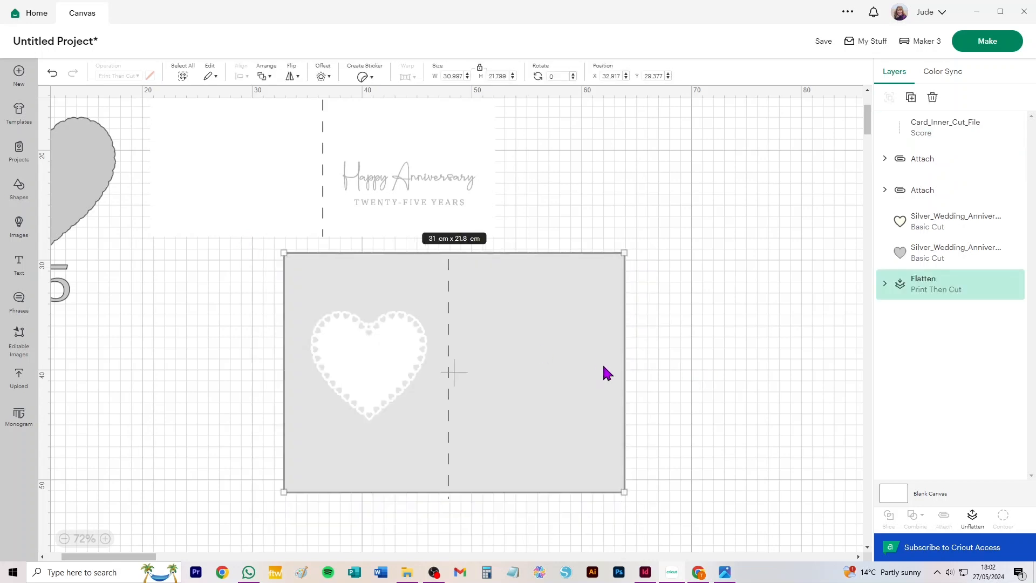
# Centre the score line on the flattened inner sheet and attach the two together
pyautogui.moveTo(658, 519); pyautogui.dragTo(252, 242)
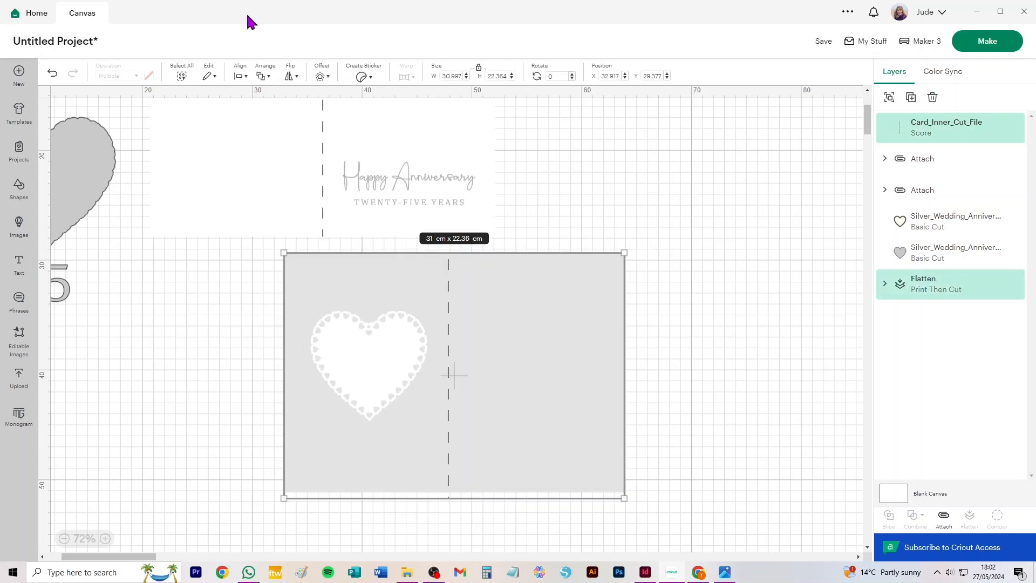
pyautogui.click(241, 76)
pyautogui.click(262, 227)
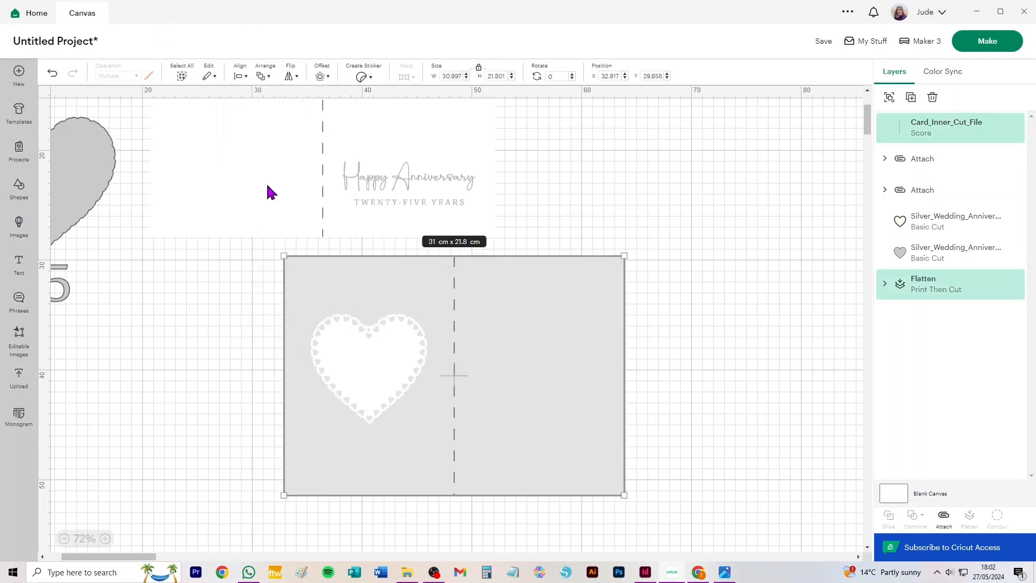
pyautogui.click(944, 518)
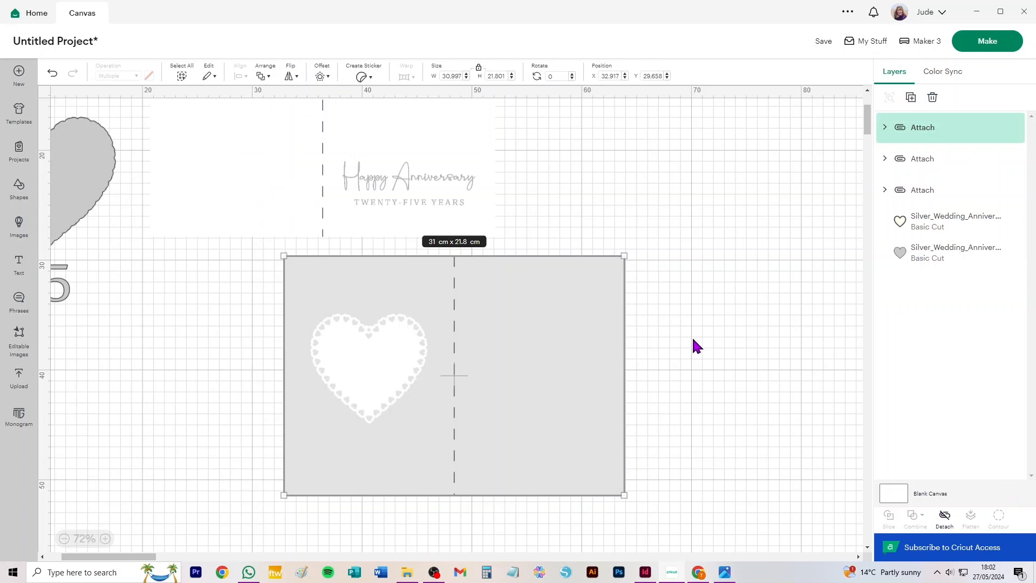
# Shift the attached inner sheet slightly down and move the cream scalloped heart closer to it
pyautogui.click(685, 302)
pyautogui.moveTo(372, 349); pyautogui.dragTo(380, 376)
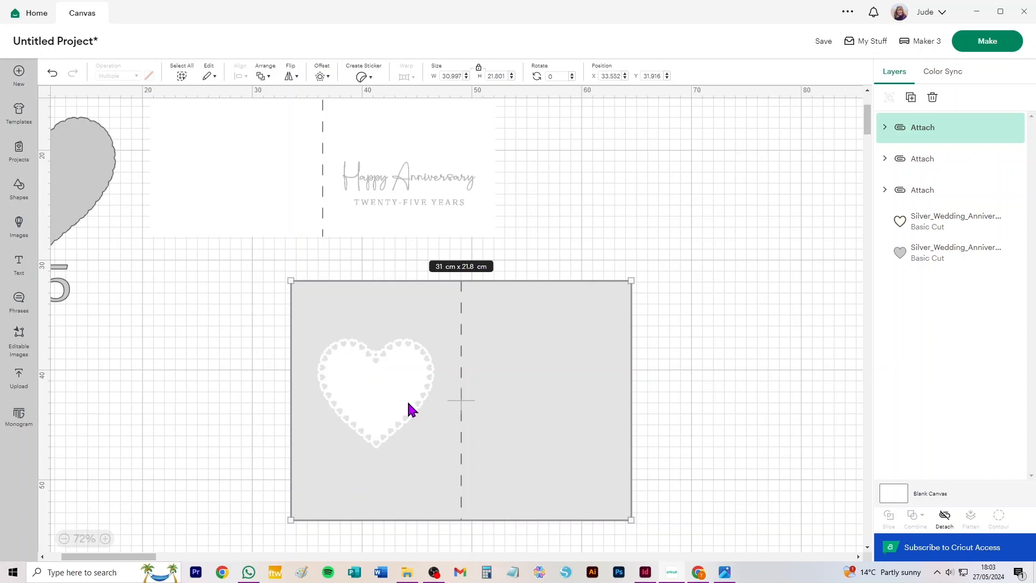
pyautogui.moveTo(185, 275); pyautogui.dragTo(487, 390)
pyautogui.press('space')
pyautogui.click(488, 391)
pyautogui.moveTo(147, 124); pyautogui.dragTo(289, 447)
pyautogui.press('space')
pyautogui.moveTo(536, 453); pyautogui.dragTo(487, 341)
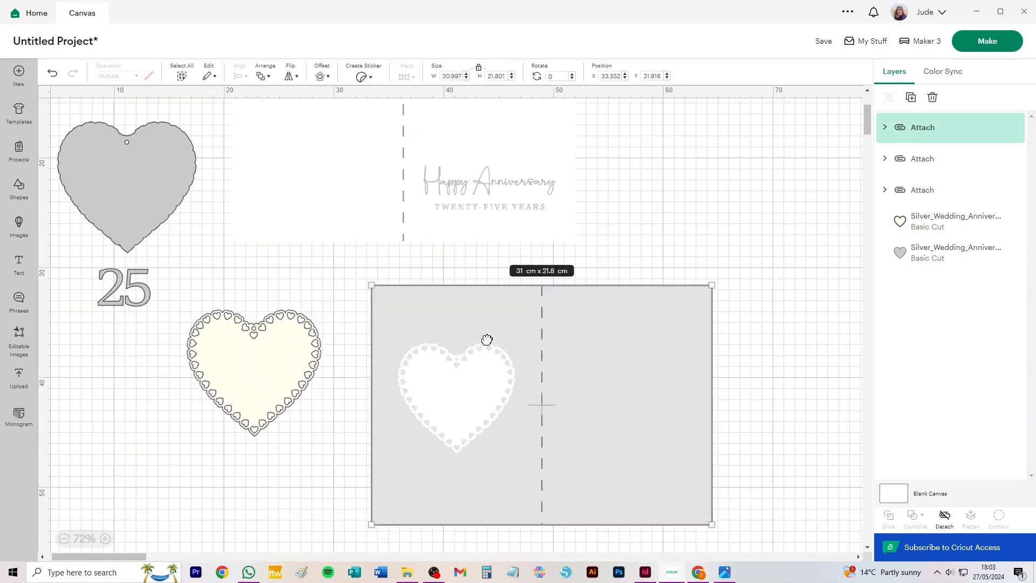
pyautogui.moveTo(264, 337); pyautogui.dragTo(278, 353)
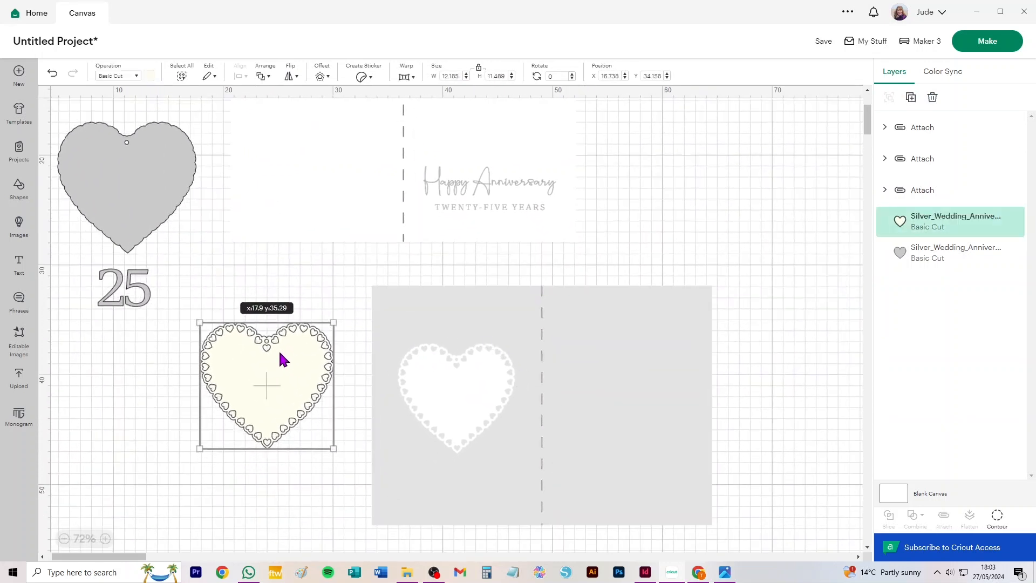